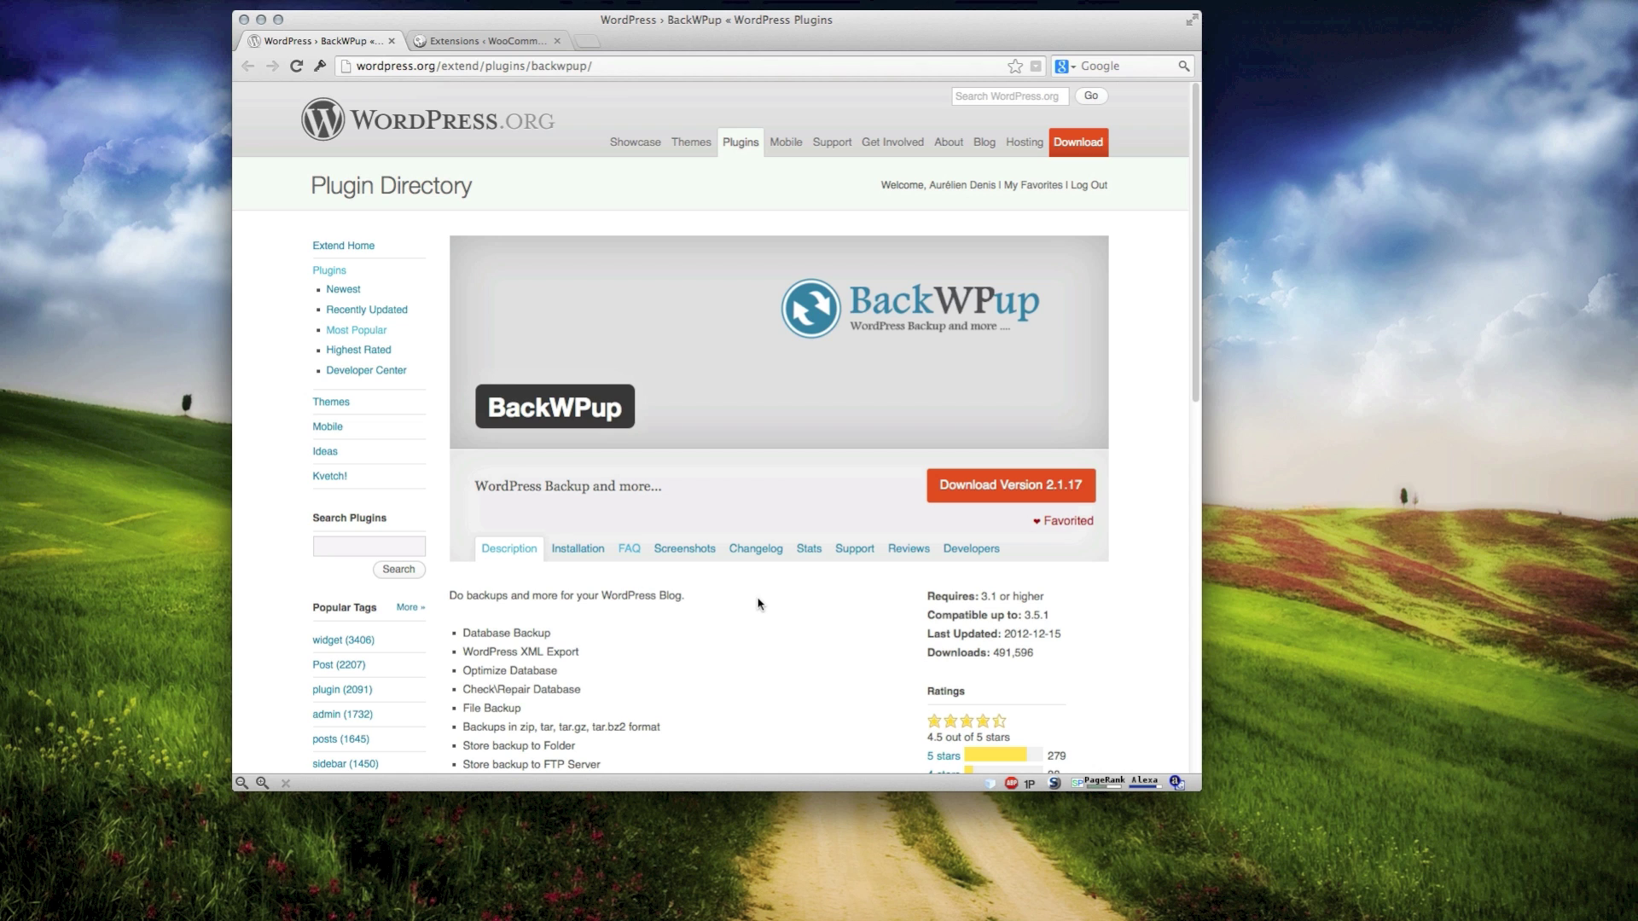
Copy the plugin name BackWPup from its directory page and search for it in the WordPress site's plugin installer.
double_click(587, 407)
key("super+c")
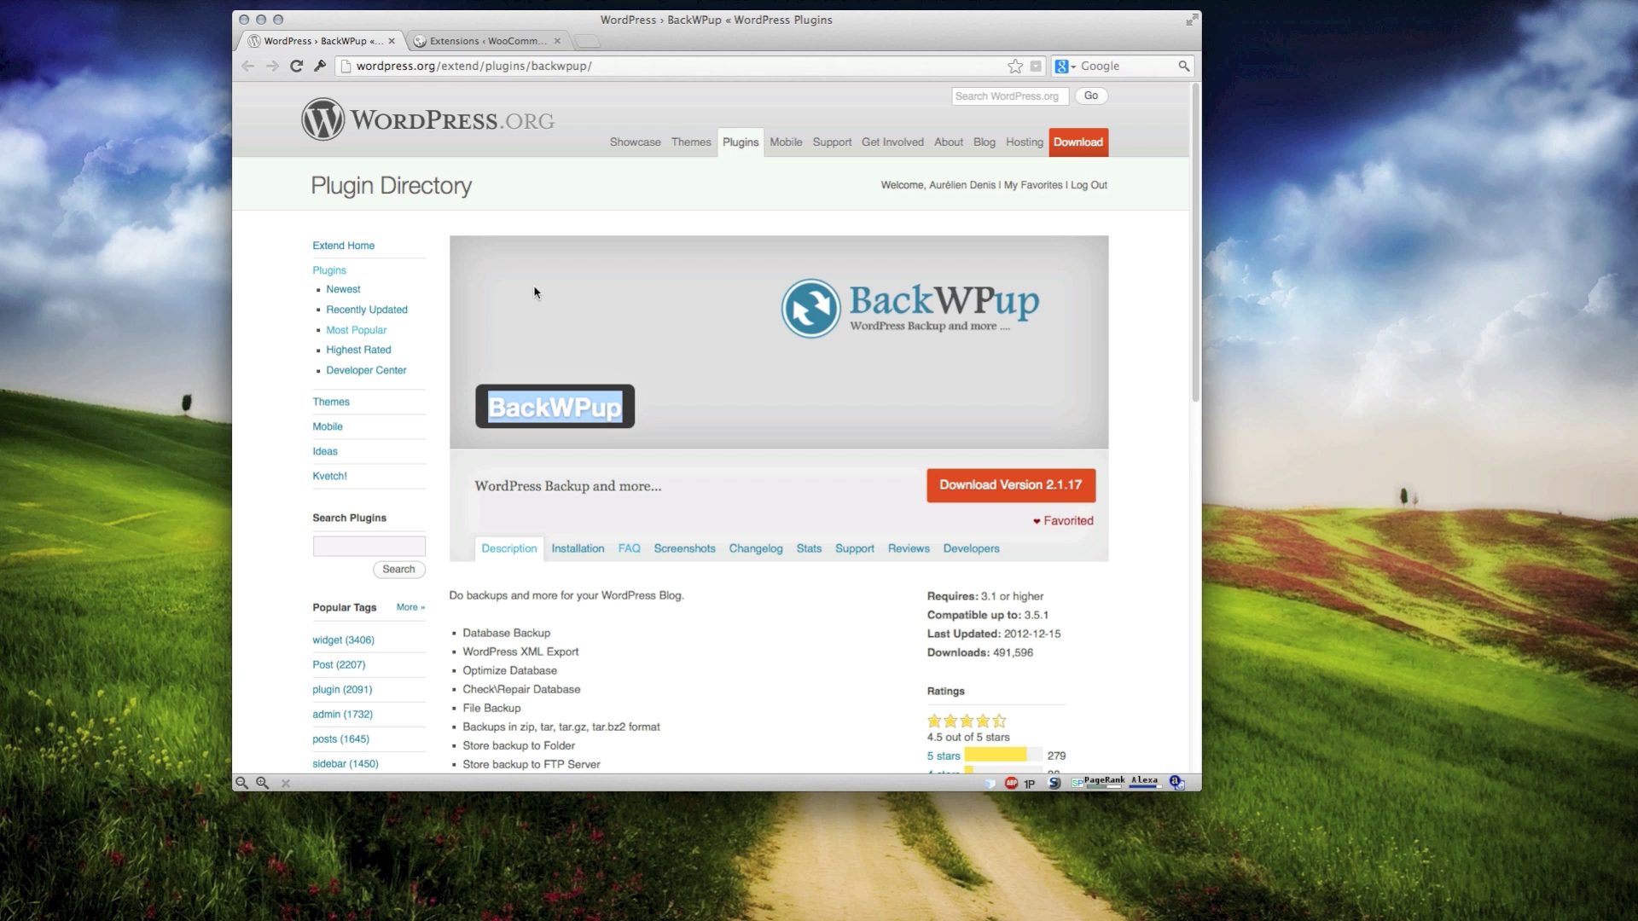
left_click(468, 40)
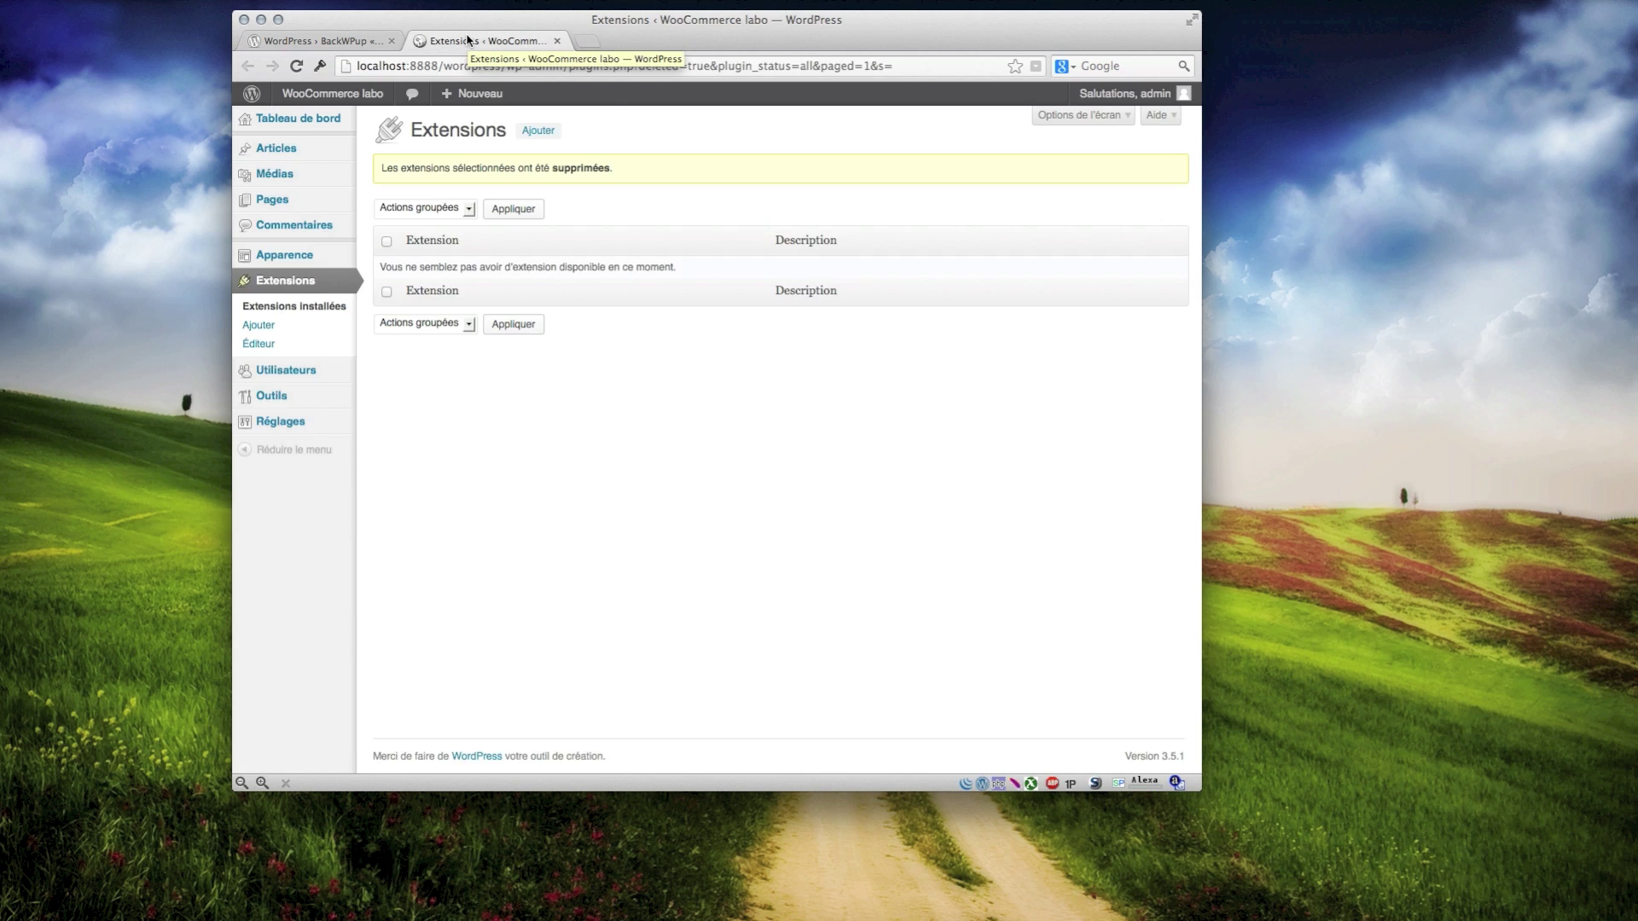
left_click(539, 132)
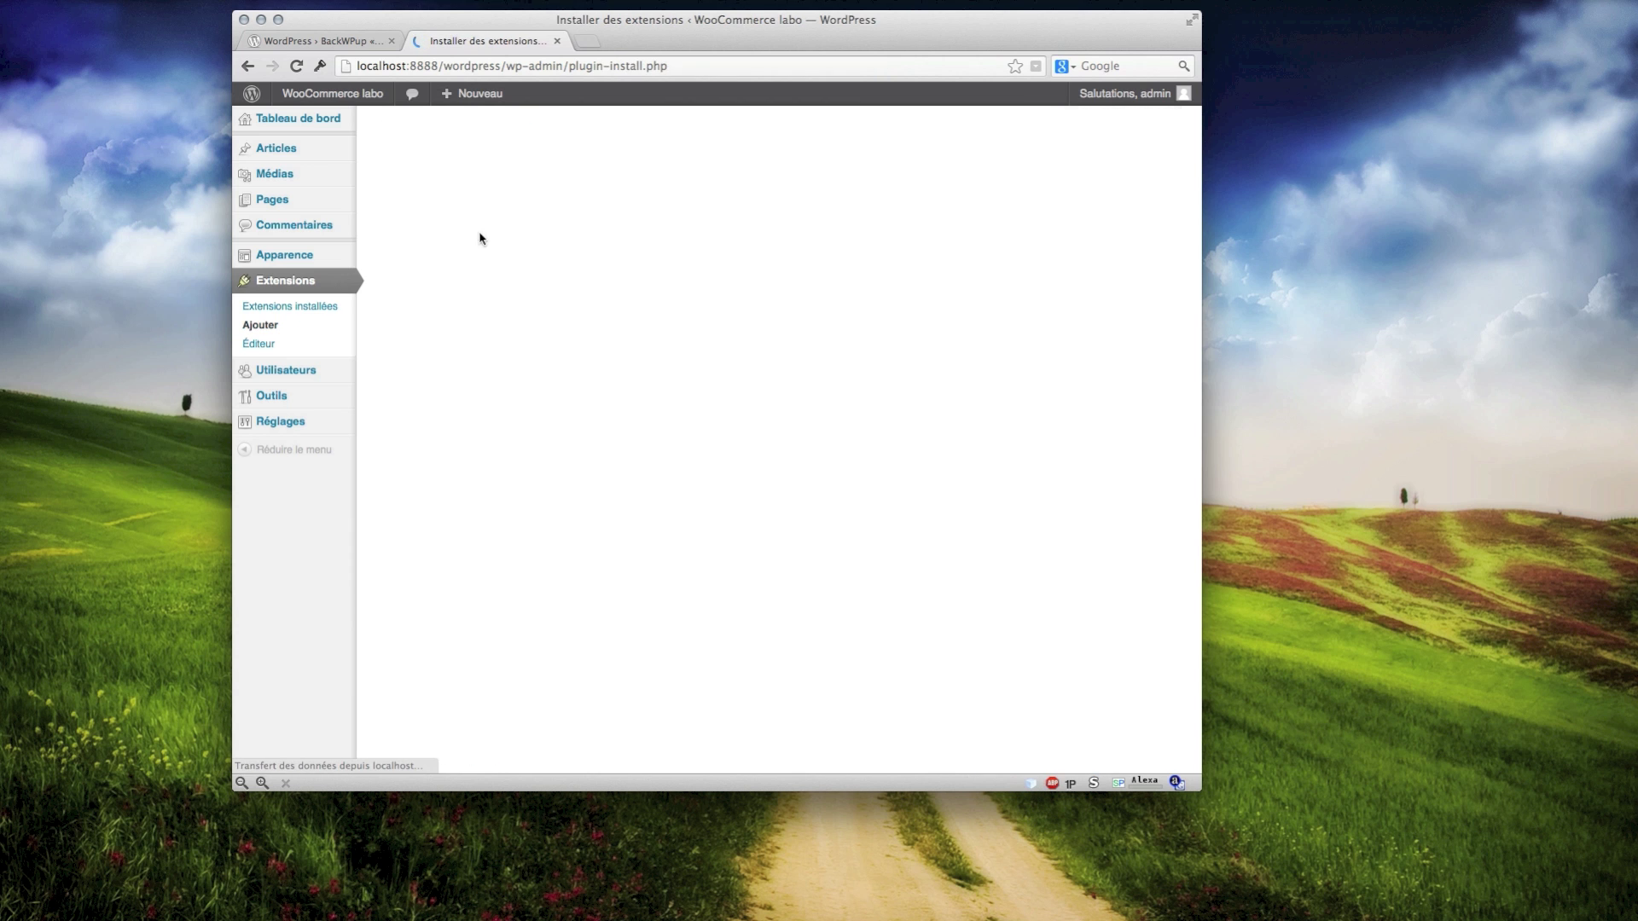
key("super+v")
left_click(547, 273)
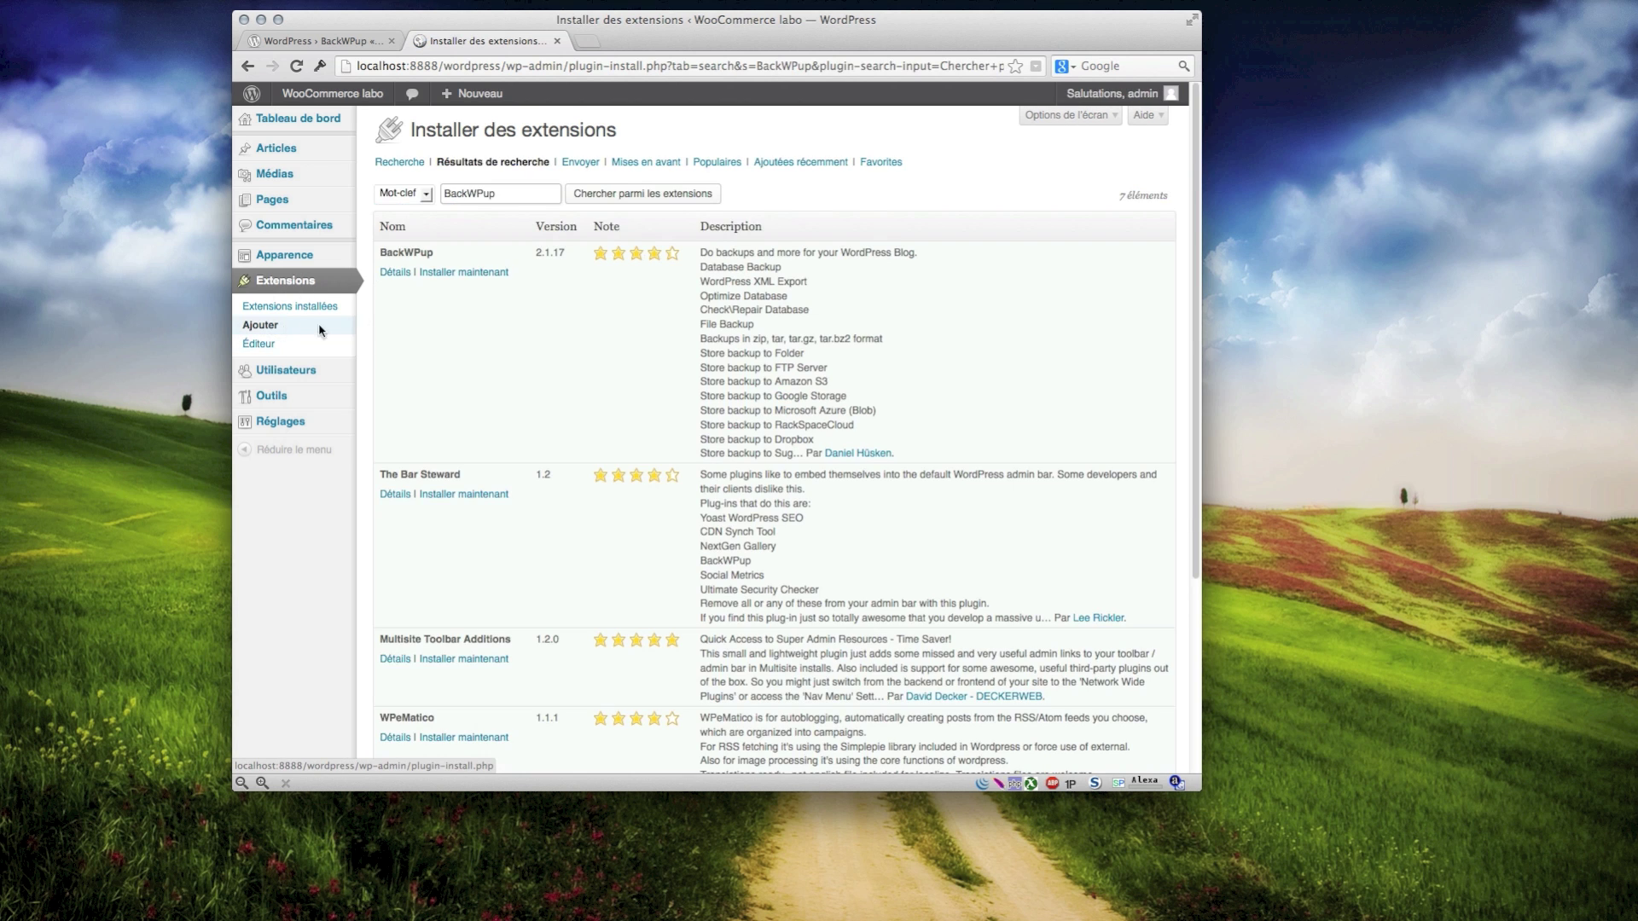
Install the BackWPup plugin from the search results and activate it.
left_click(469, 273)
left_click(838, 338)
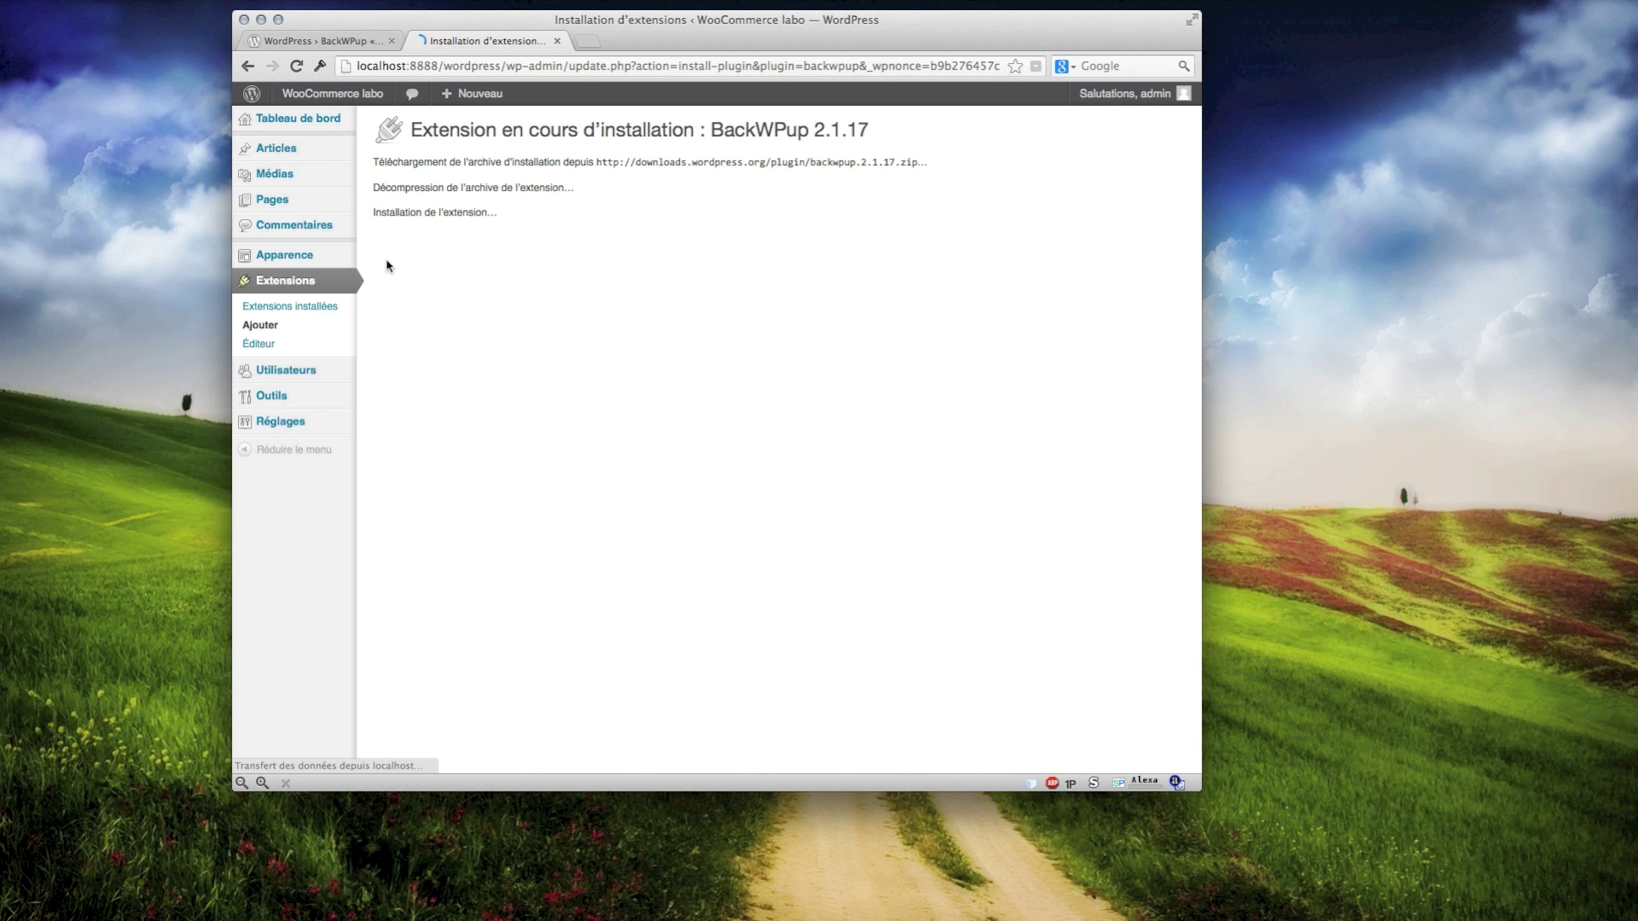
left_click(413, 261)
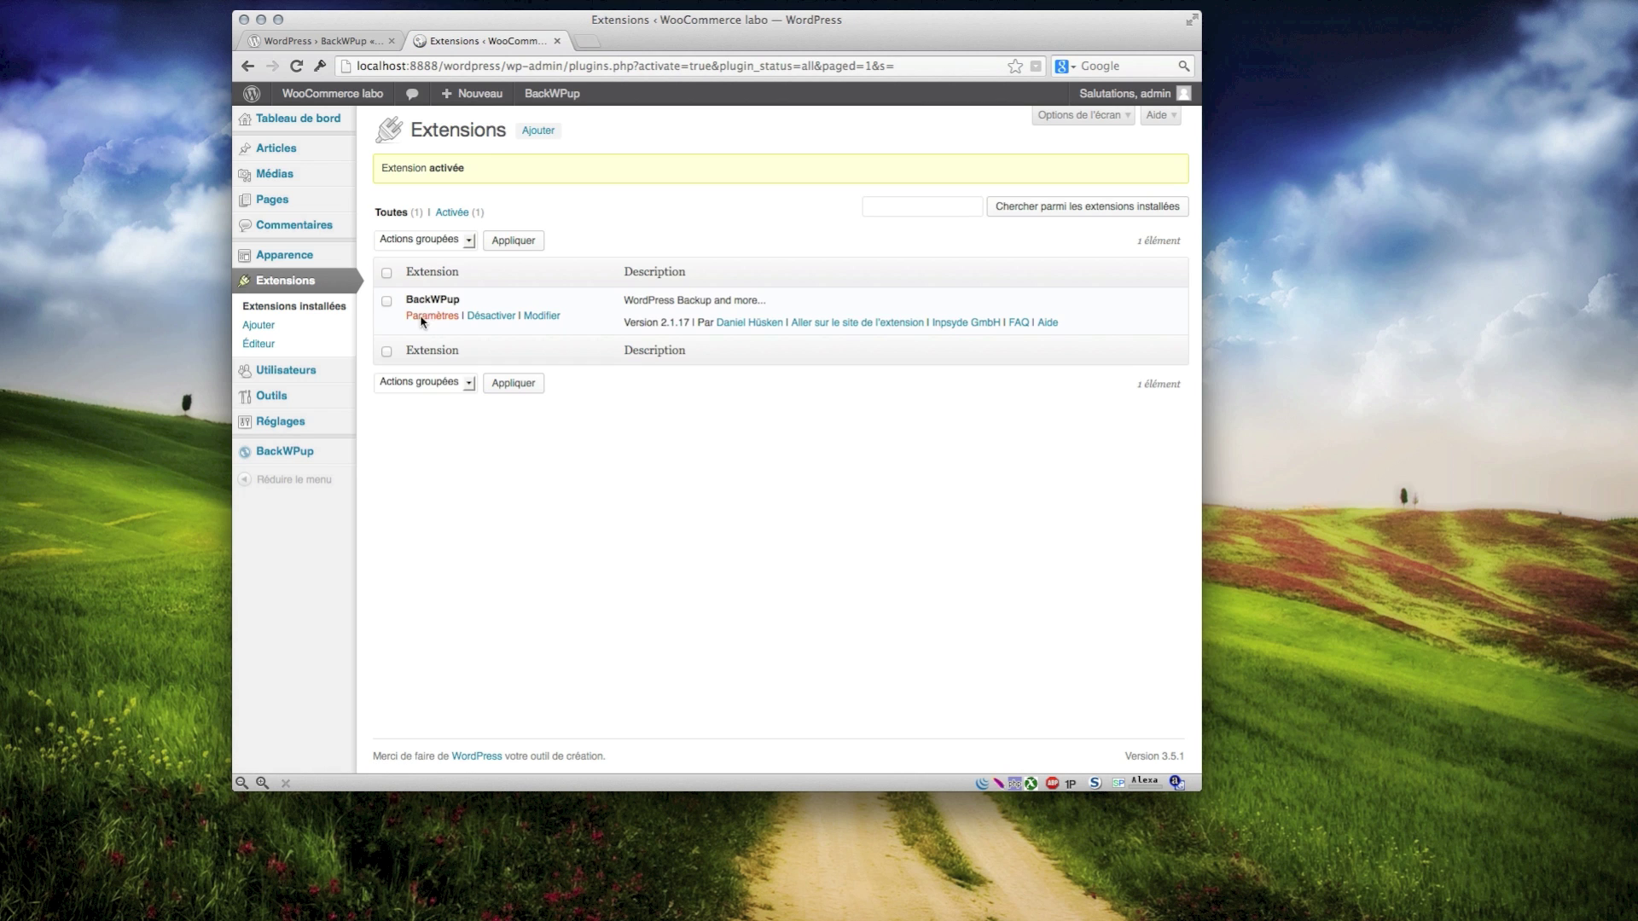
Add a new BackWPup operation and name it "Sauvegarde quotidienne".
left_click(428, 318)
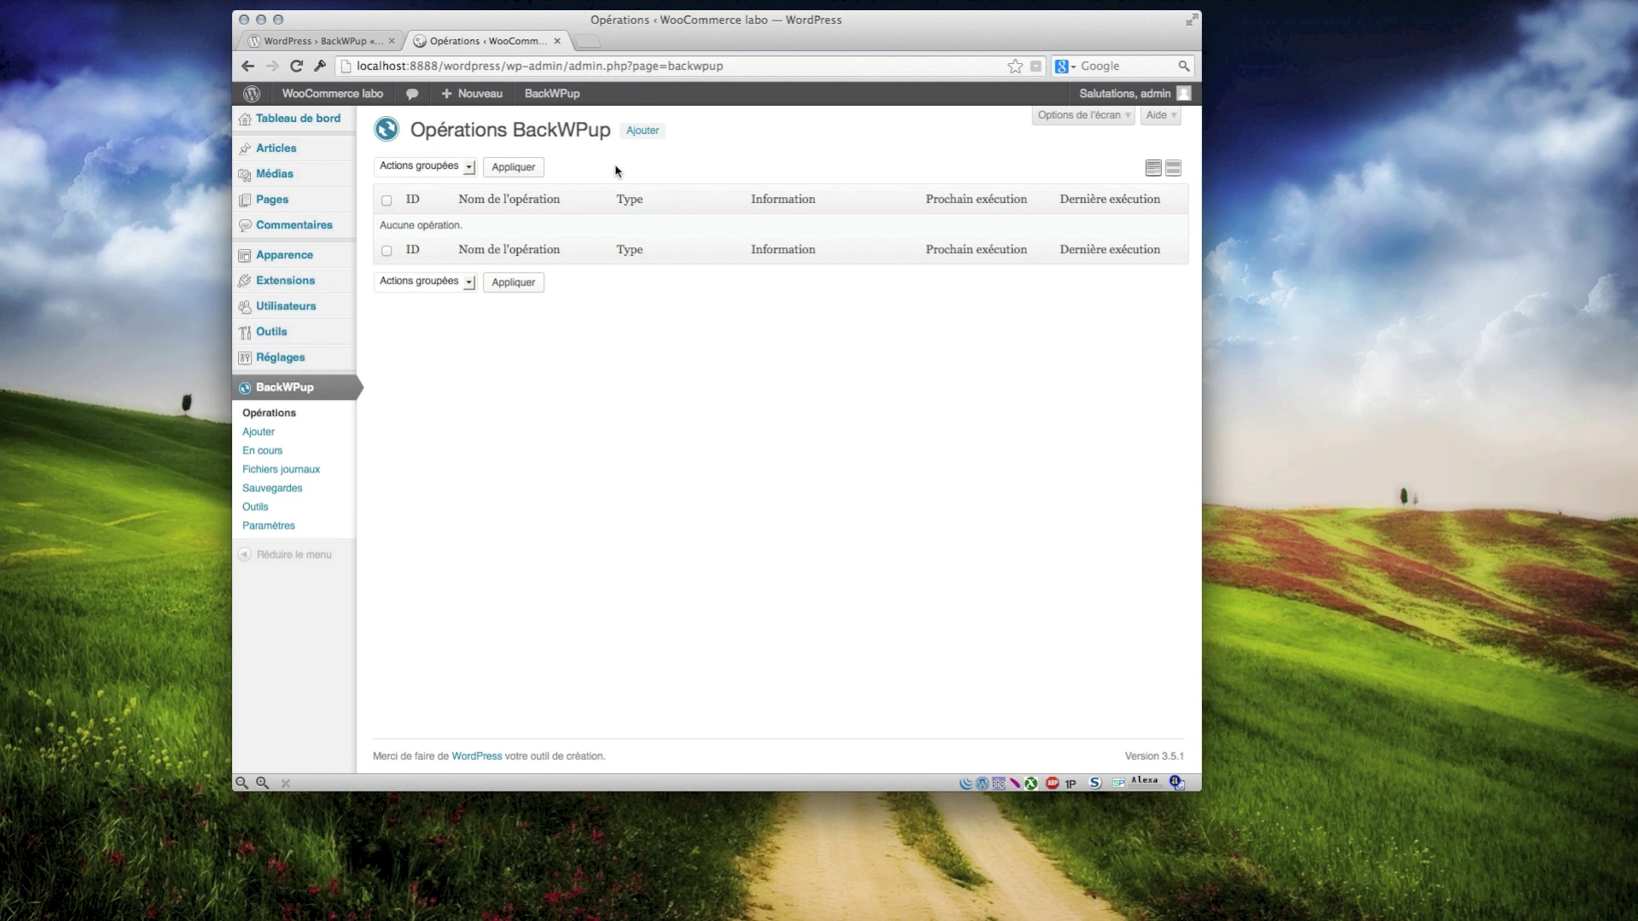
left_click(643, 129)
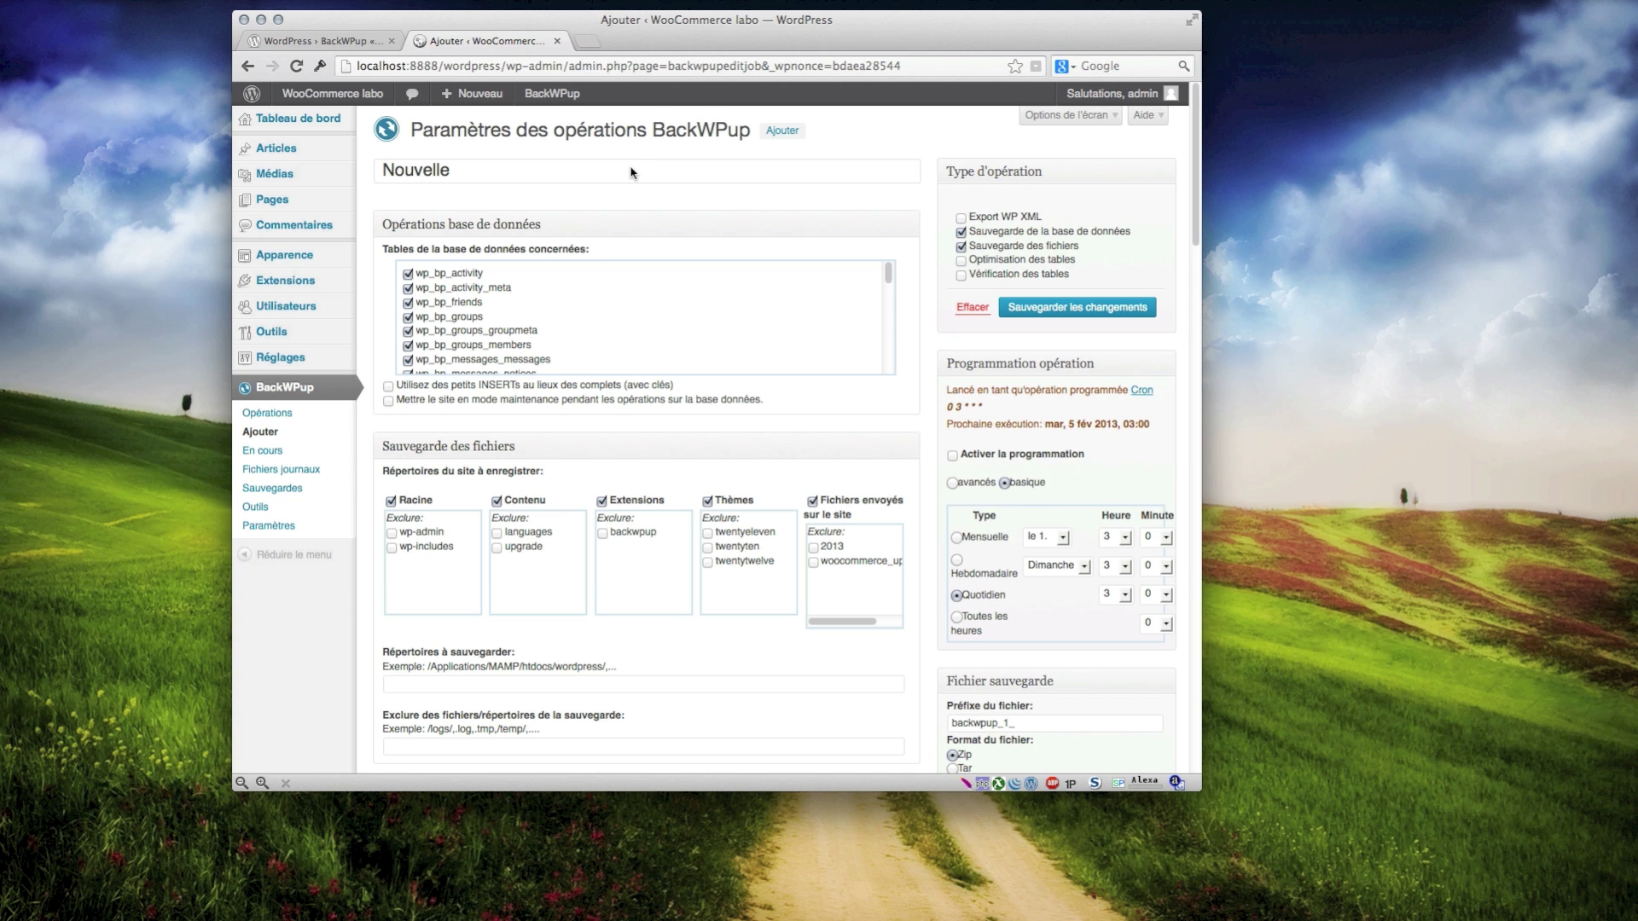
left_click(472, 171)
double_click(472, 172)
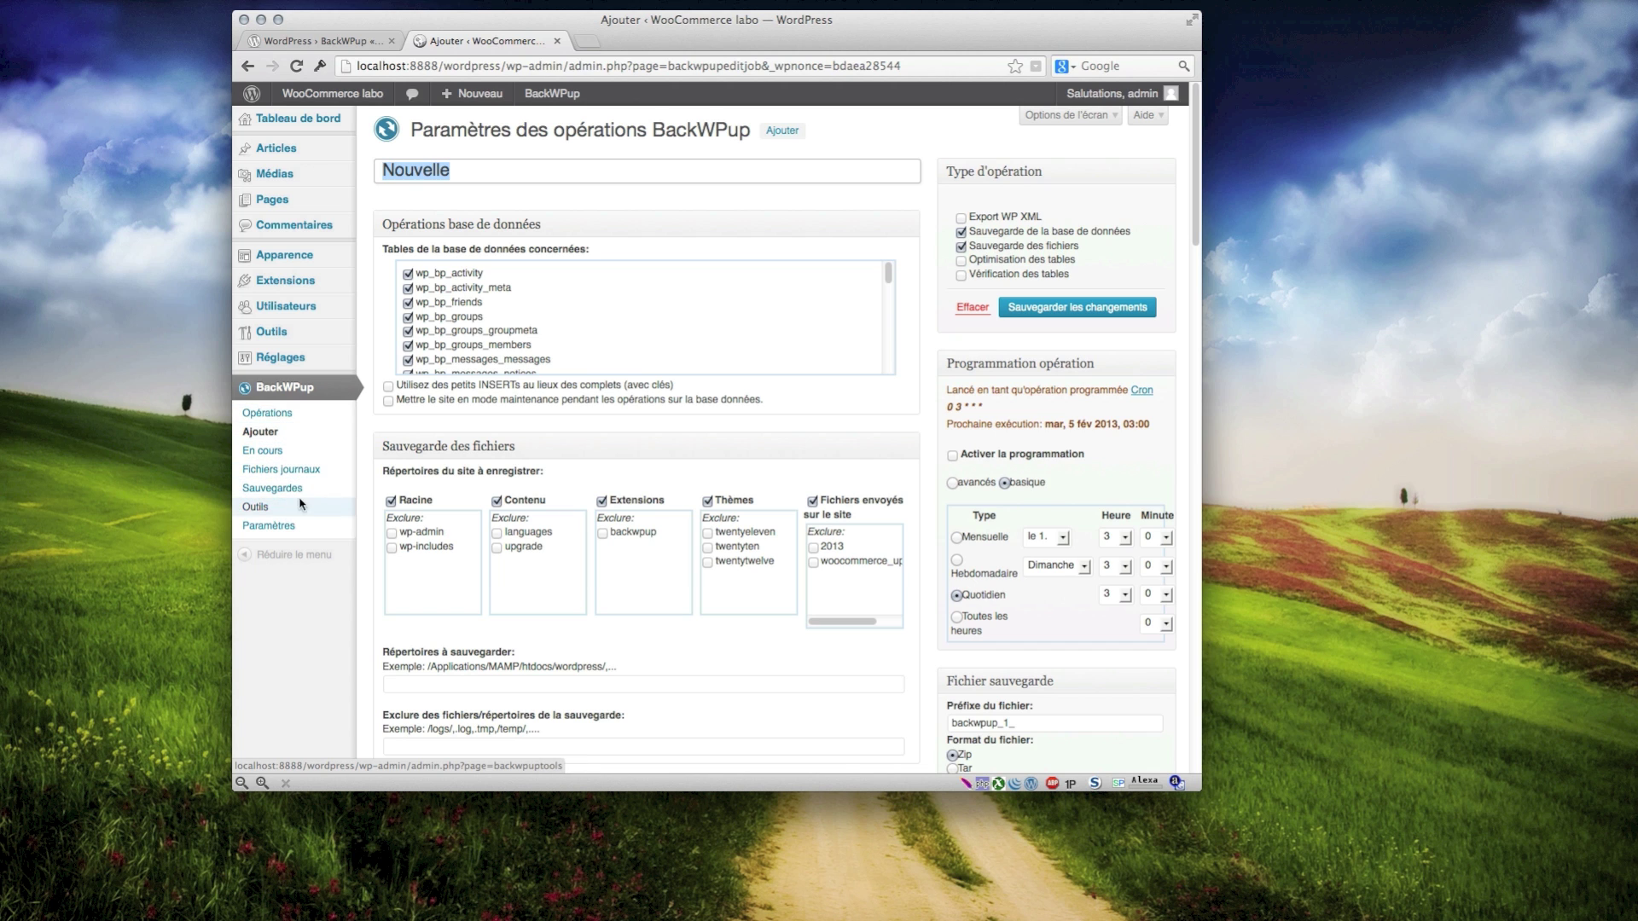
type("Sauvegarde quotidienne")
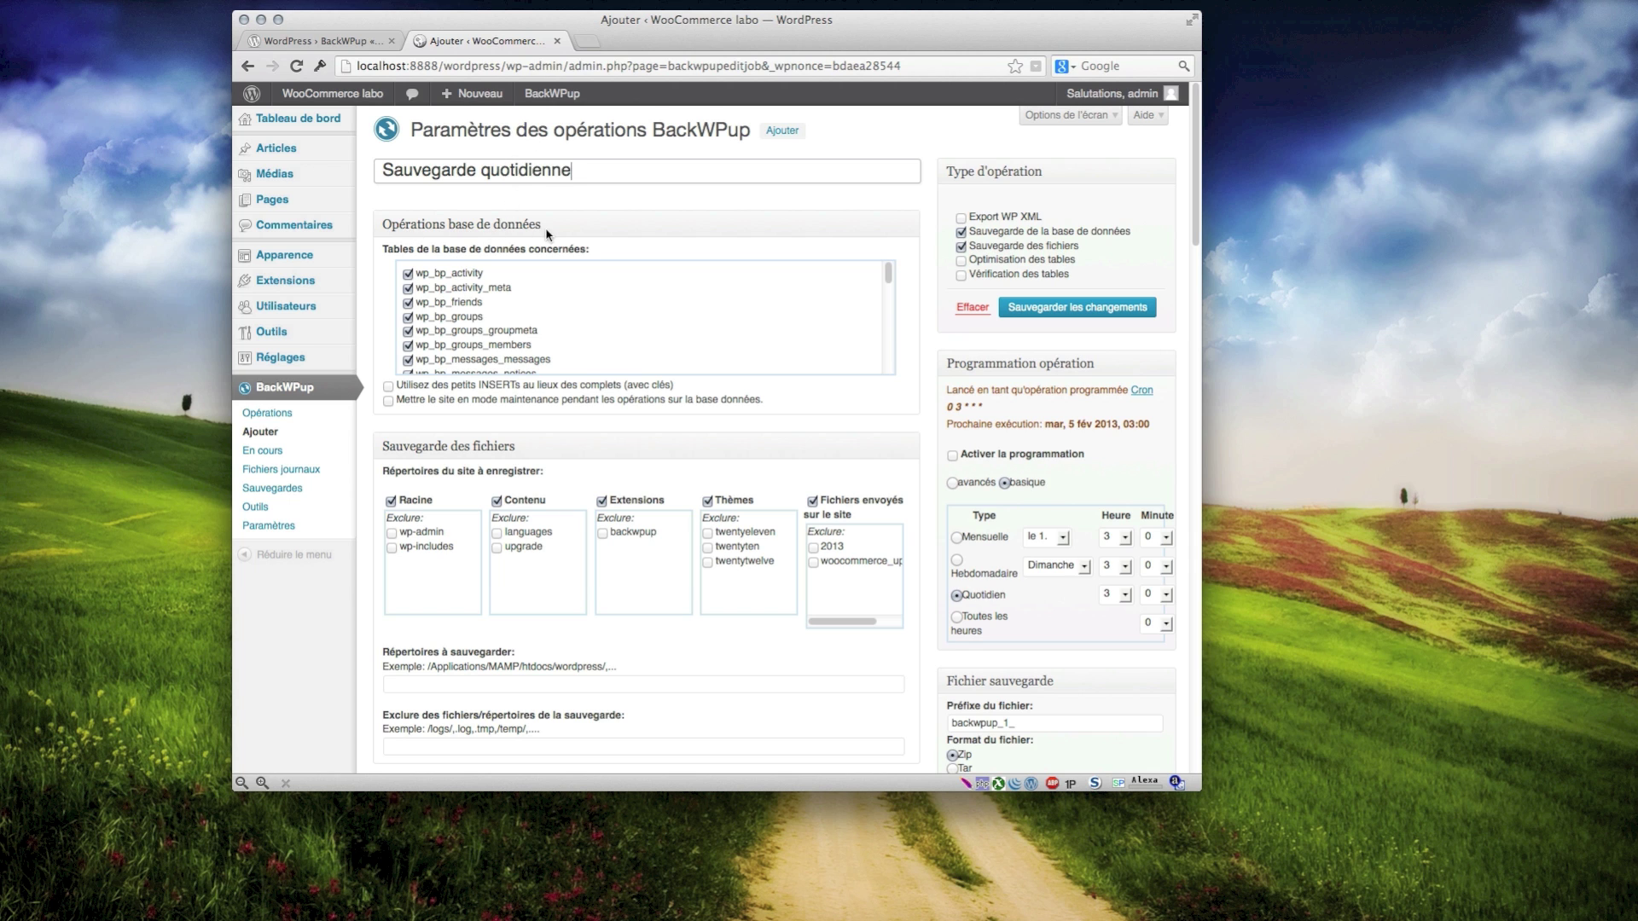
Set the full path of the backup directory to the sample folder /Applications/MAMP/htdocs/wordpress/wp-content/WooCommerce-labo/.
scroll(474, 300, "down", 4)
scroll(470, 302, "down", 6)
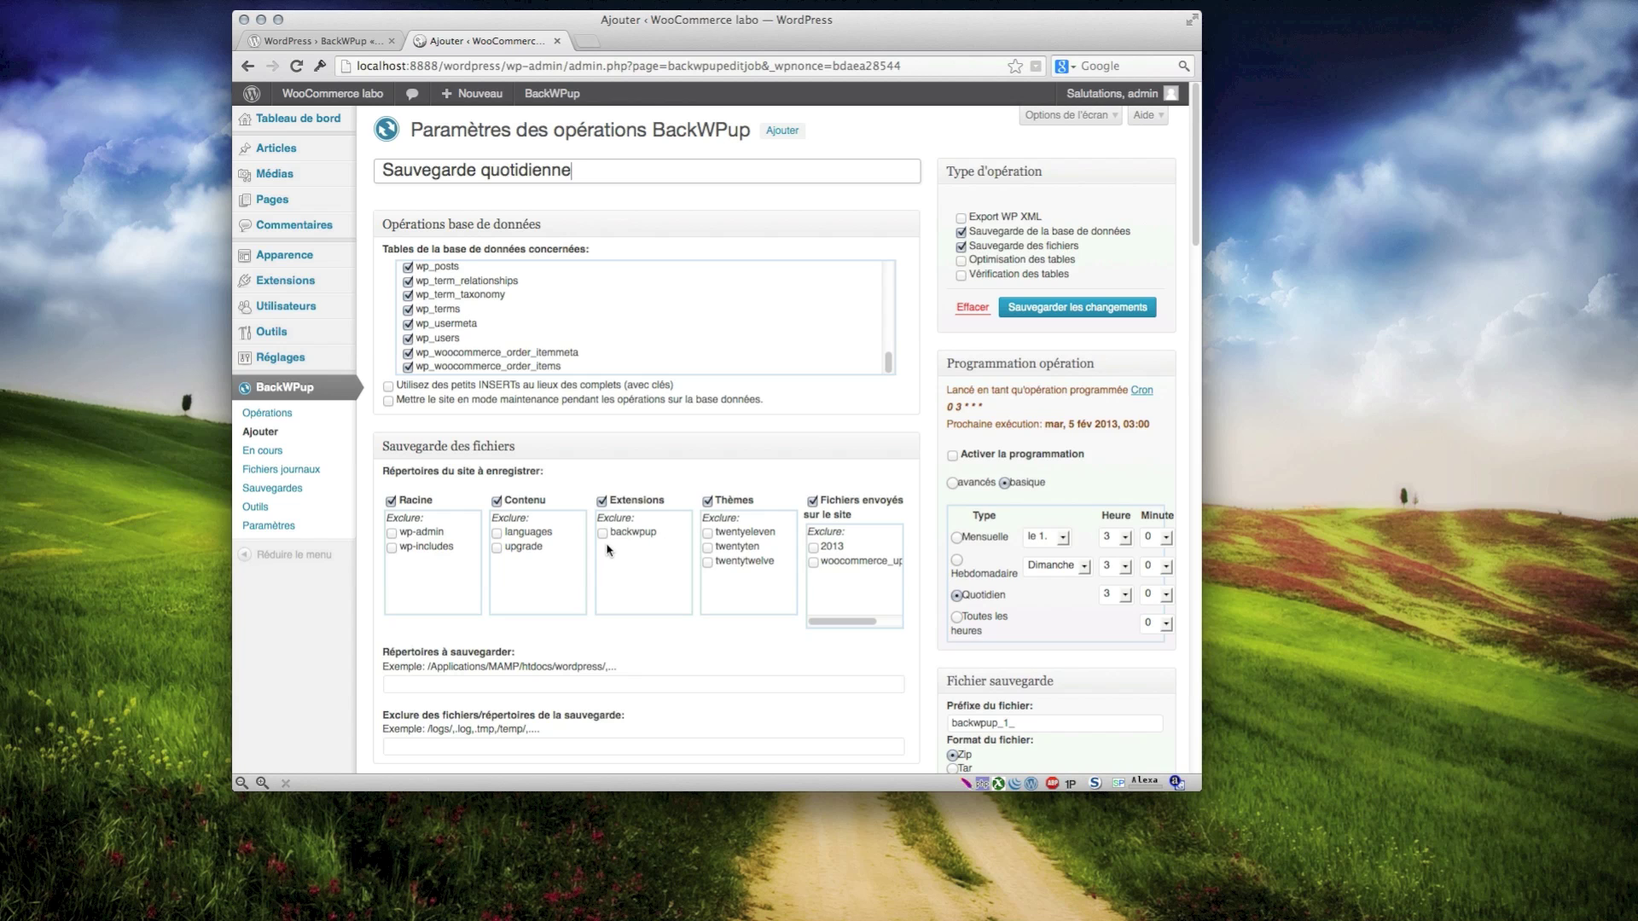
scroll(609, 552, "down", 1)
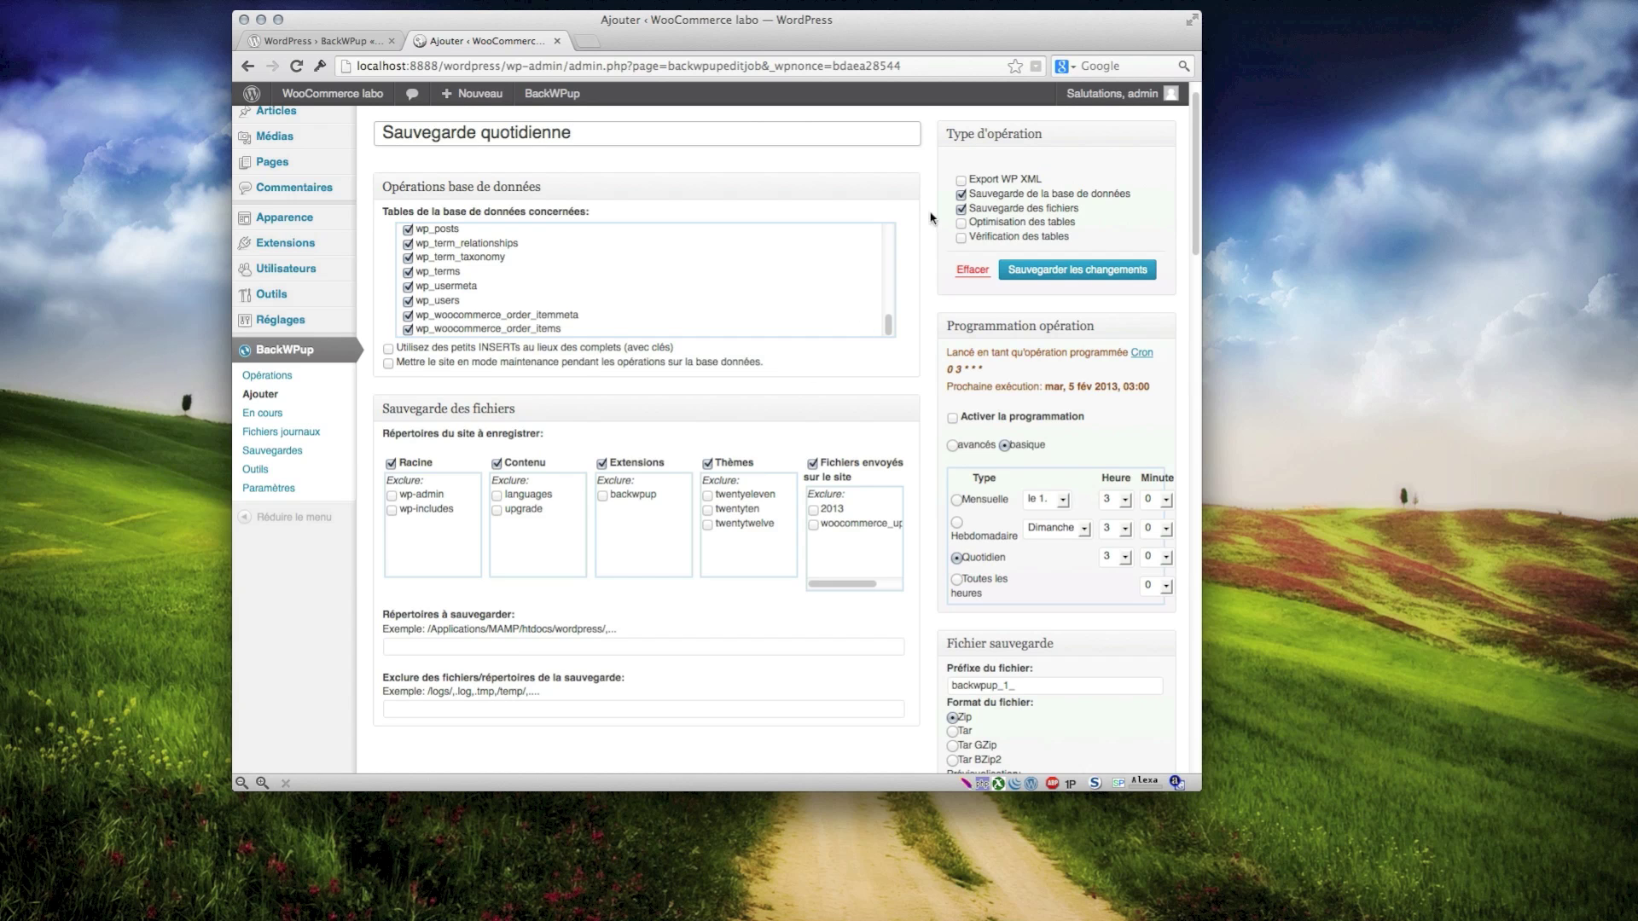
scroll(783, 339, "down", 2)
scroll(783, 338, "down", 14)
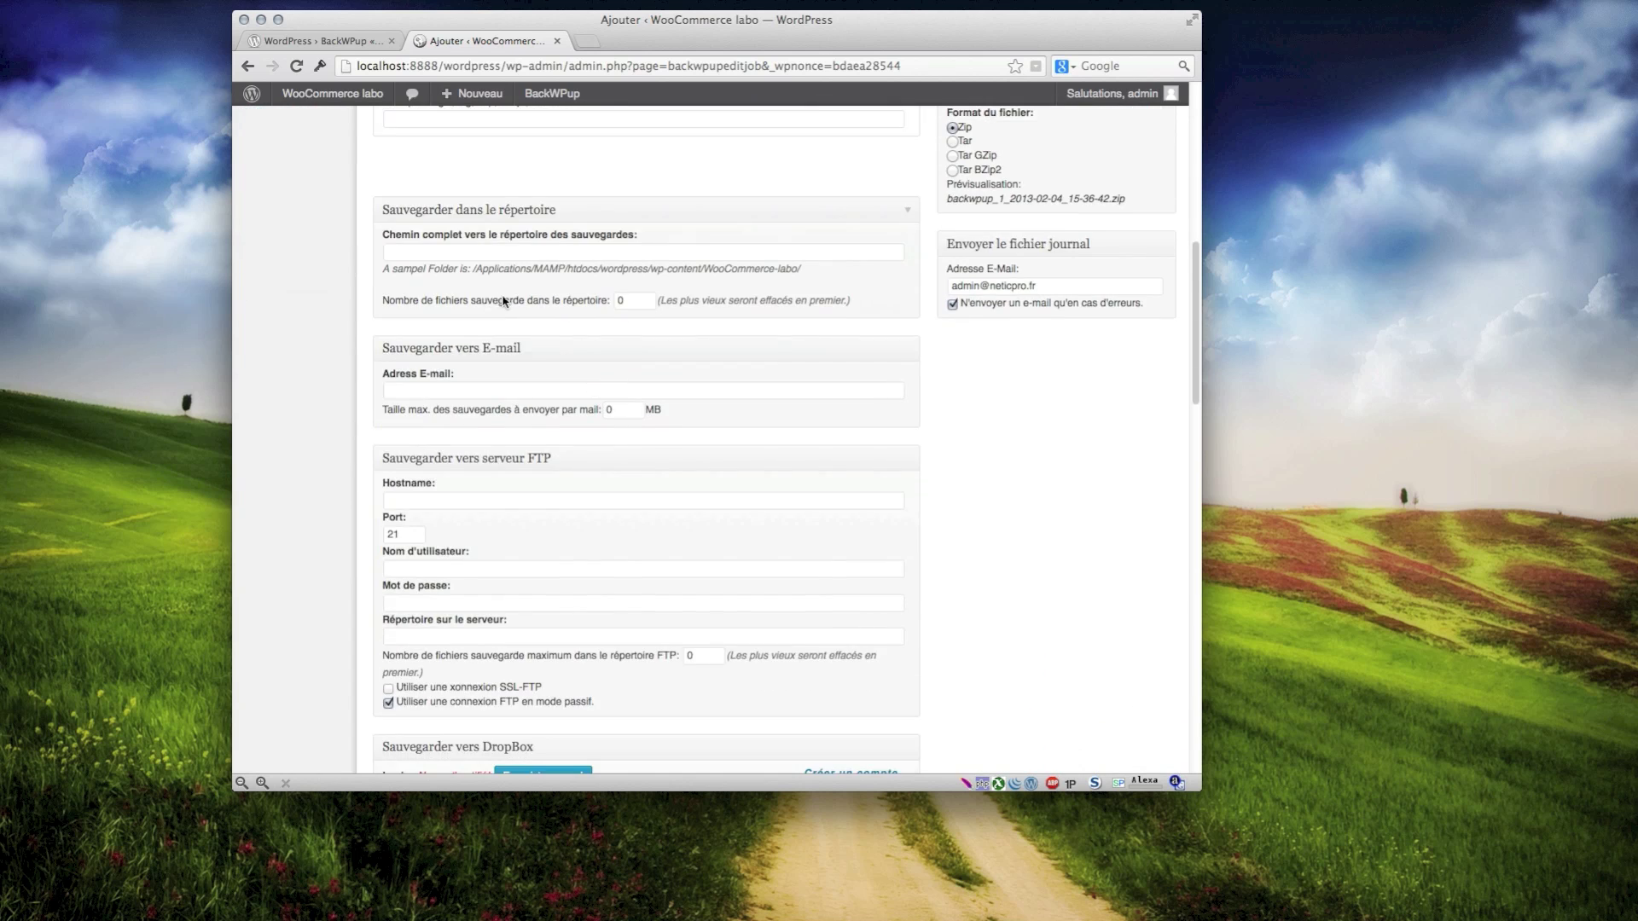
left_click(419, 256)
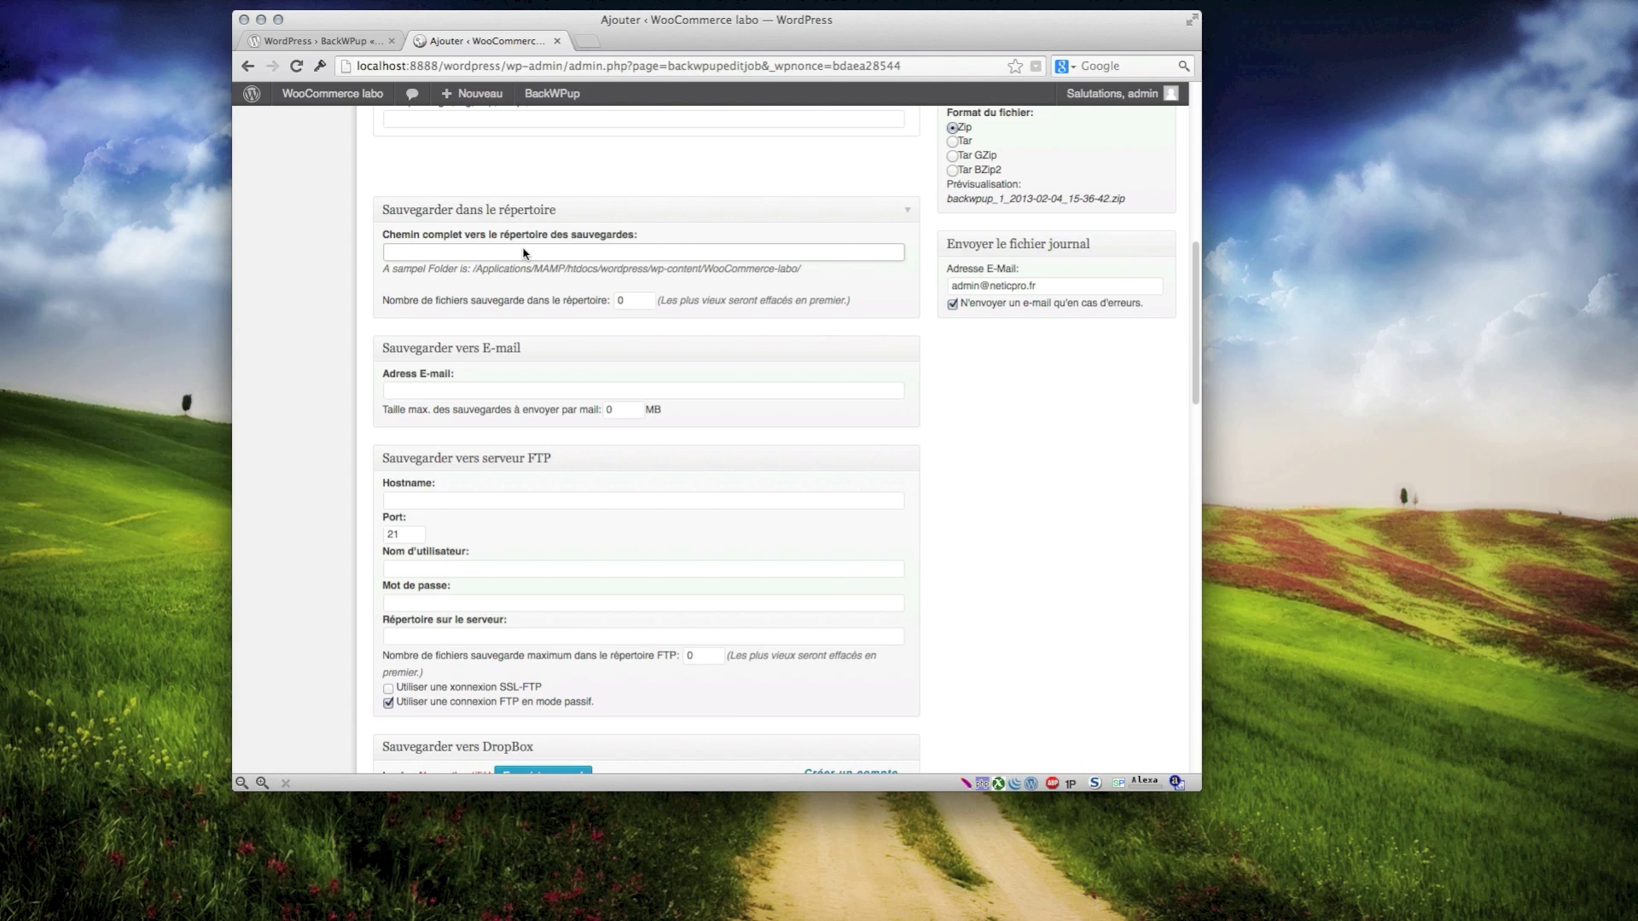
left_click_drag(474, 269, 806, 279)
key("super+c")
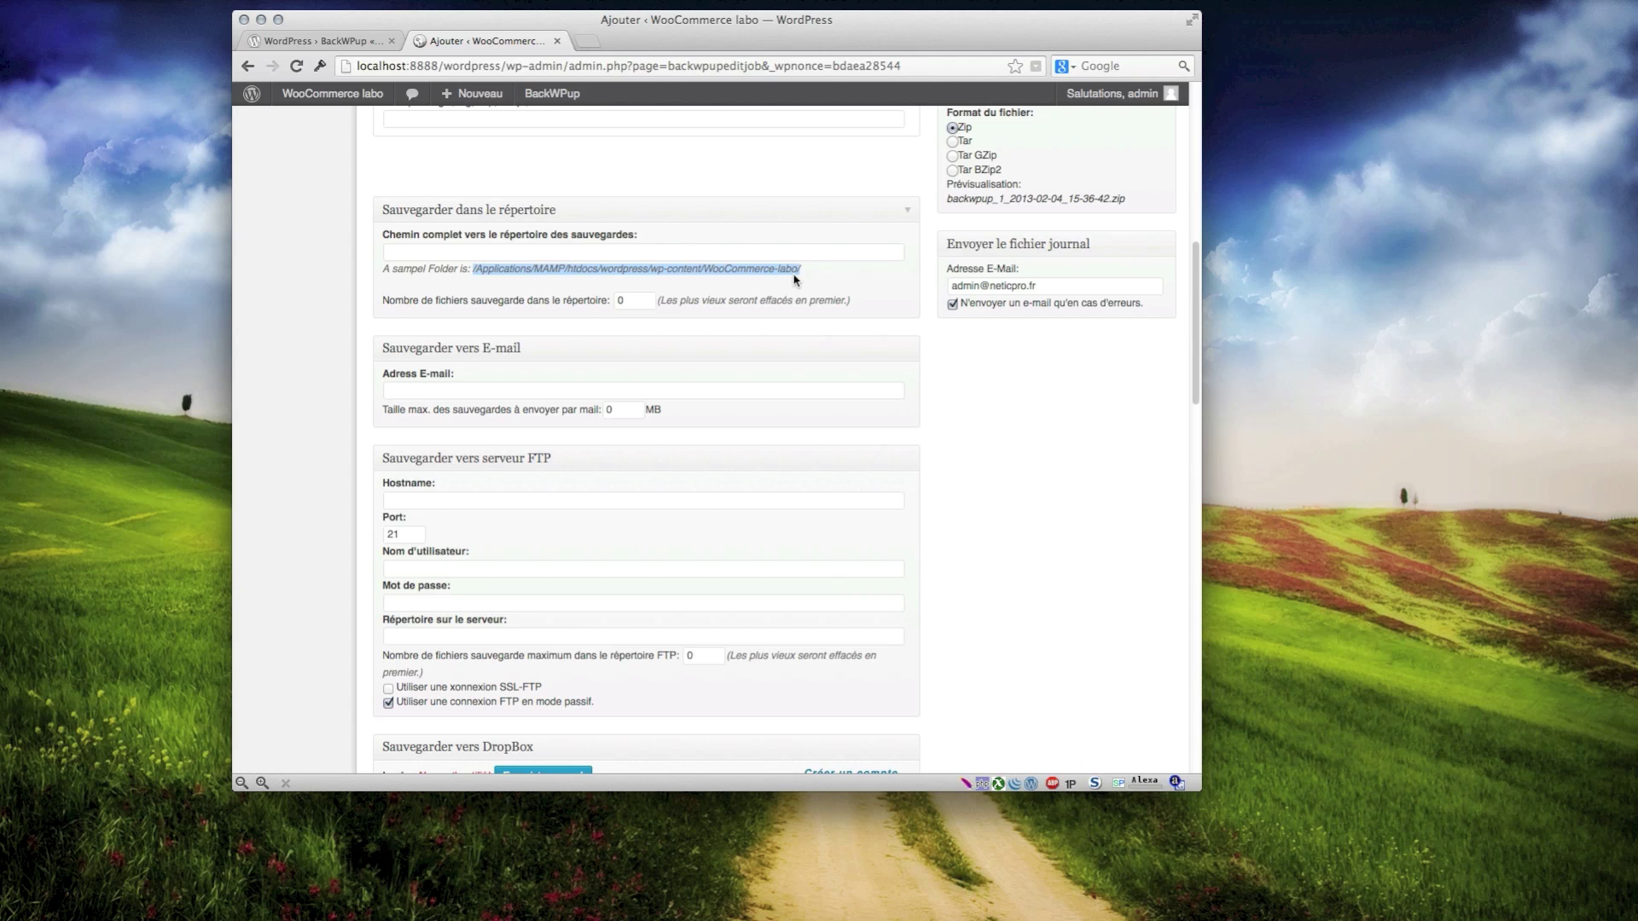
left_click(737, 254)
key("super+v")
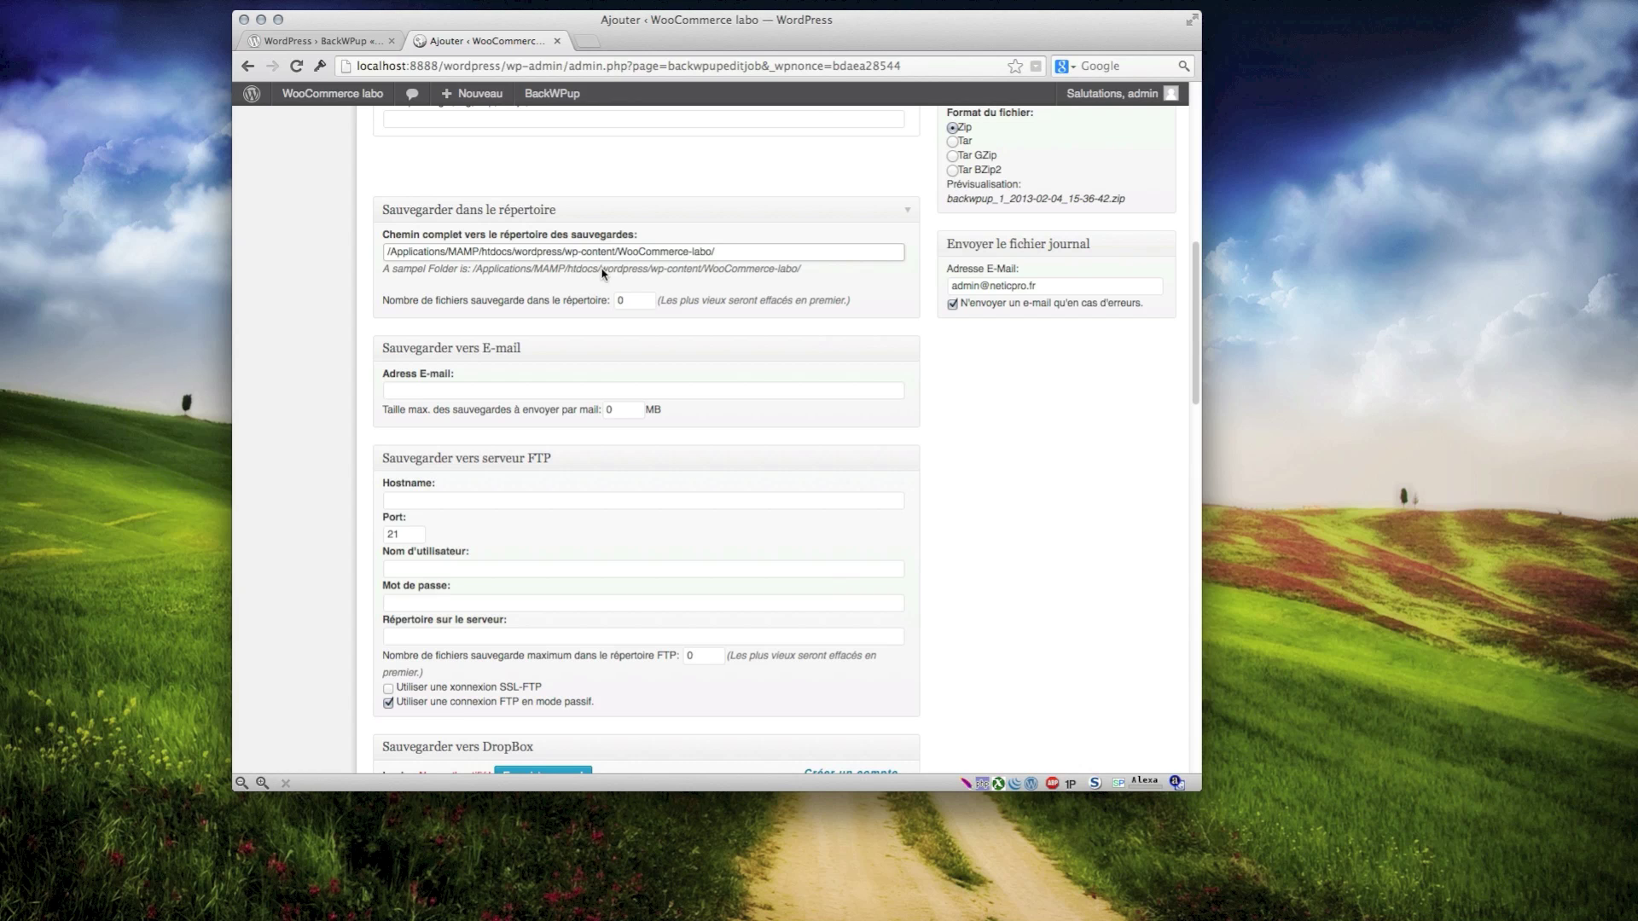
left_click_drag(566, 269, 600, 274)
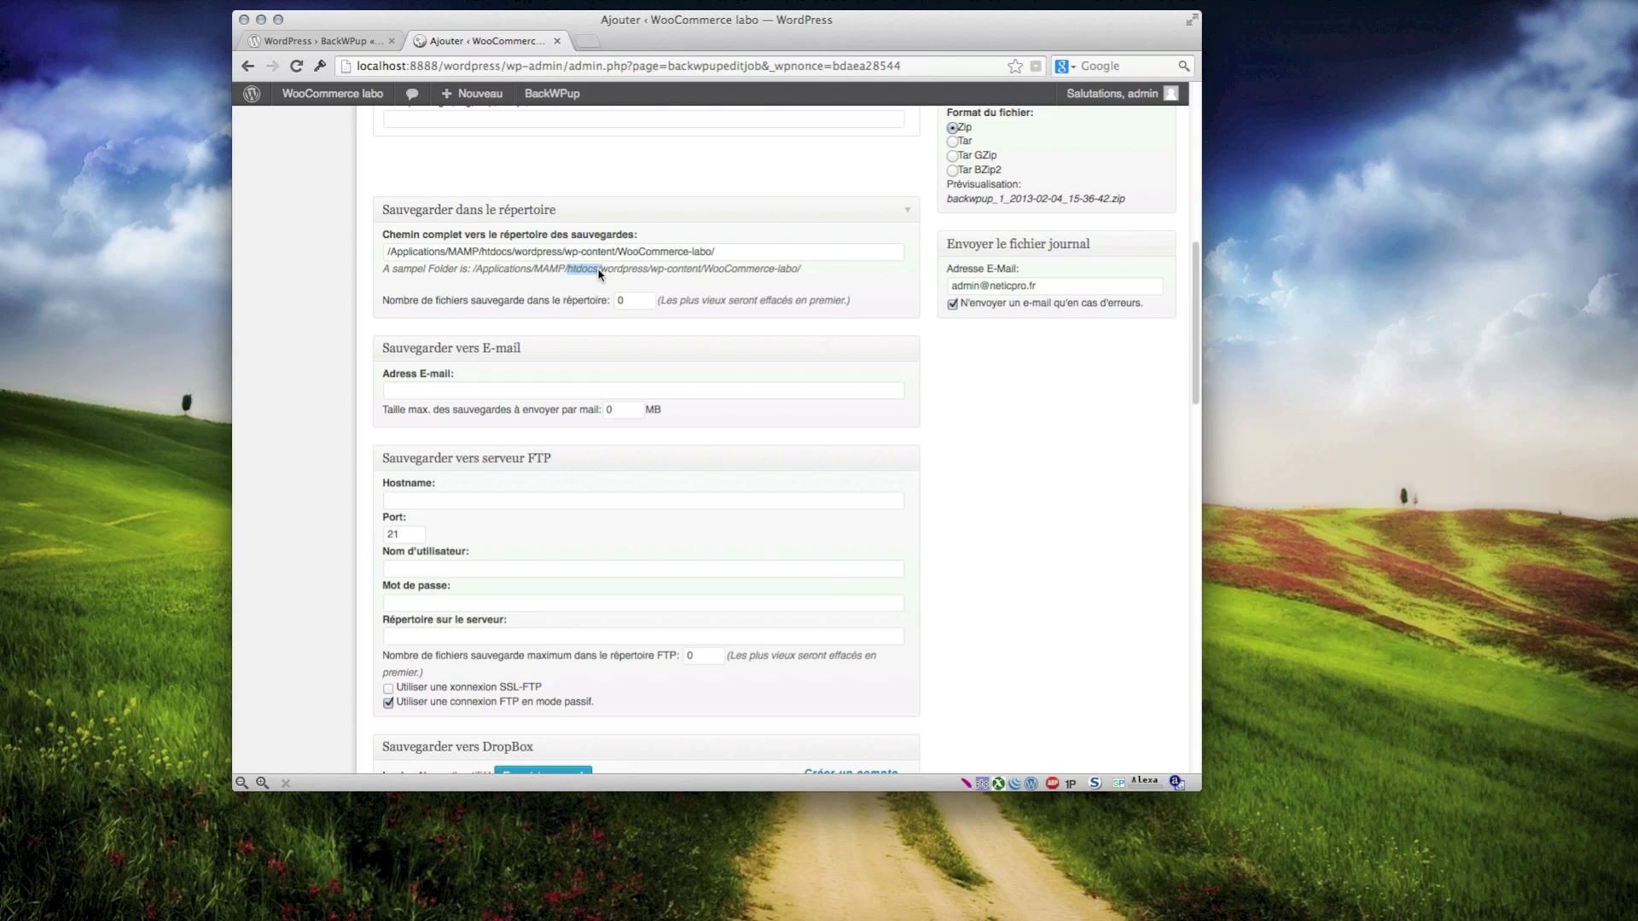
double_click(624, 271)
mouse_move(724, 252)
left_mouse_down()
mouse_move(593, 256)
mouse_move(734, 259)
left_mouse_up()
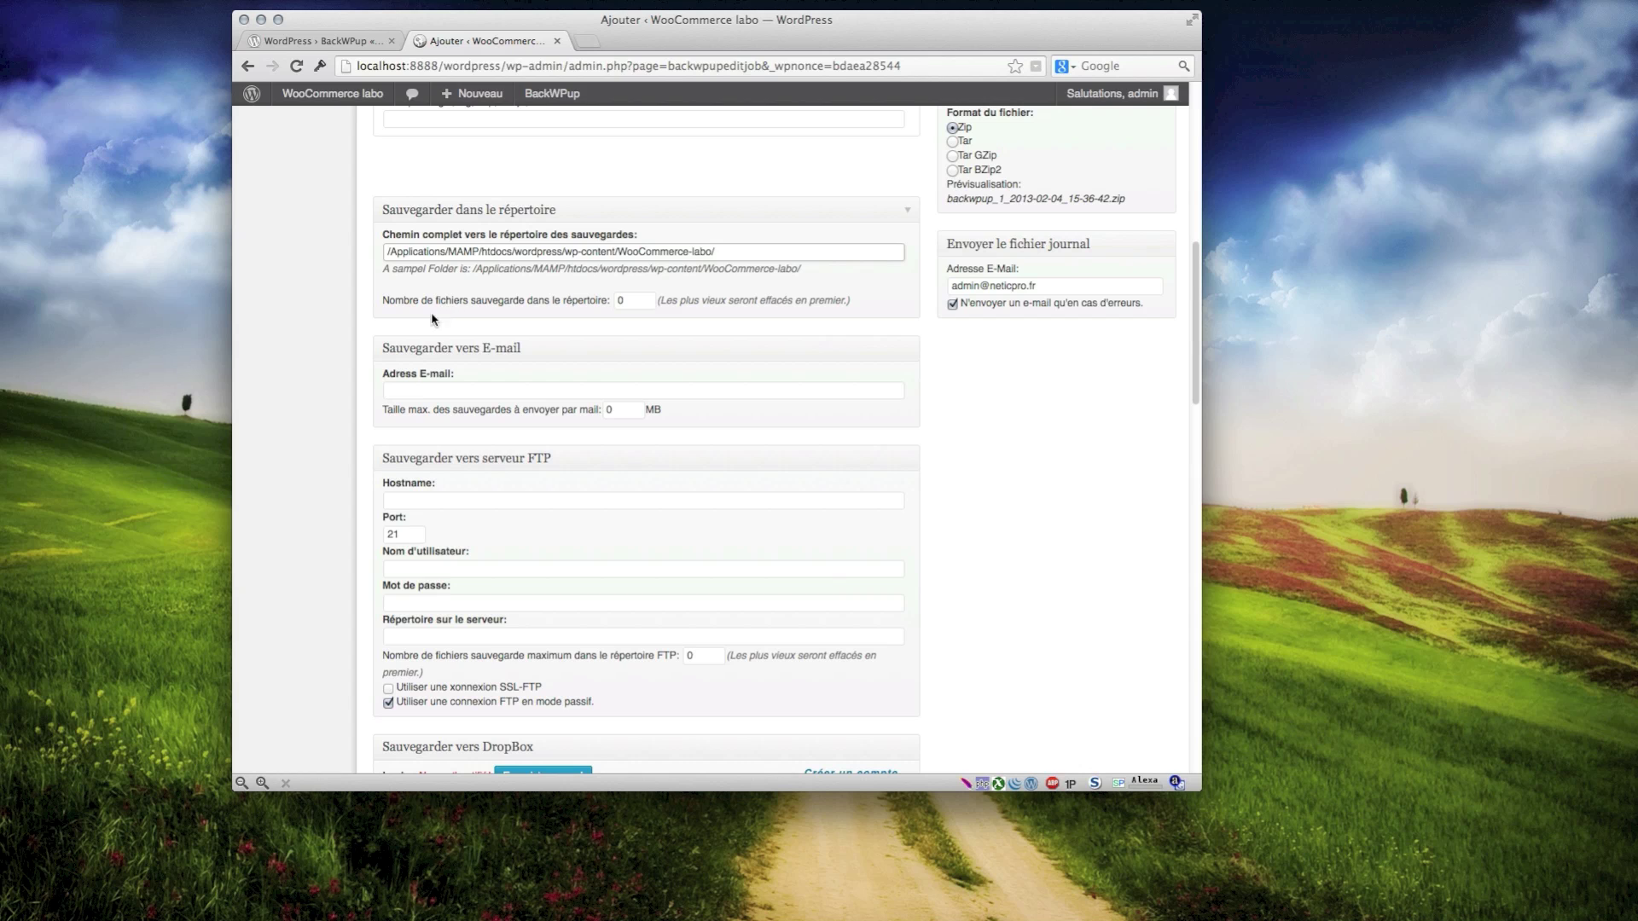
Collapse the section for sending backups by e-mail, leaving its address empty.
left_click(414, 390)
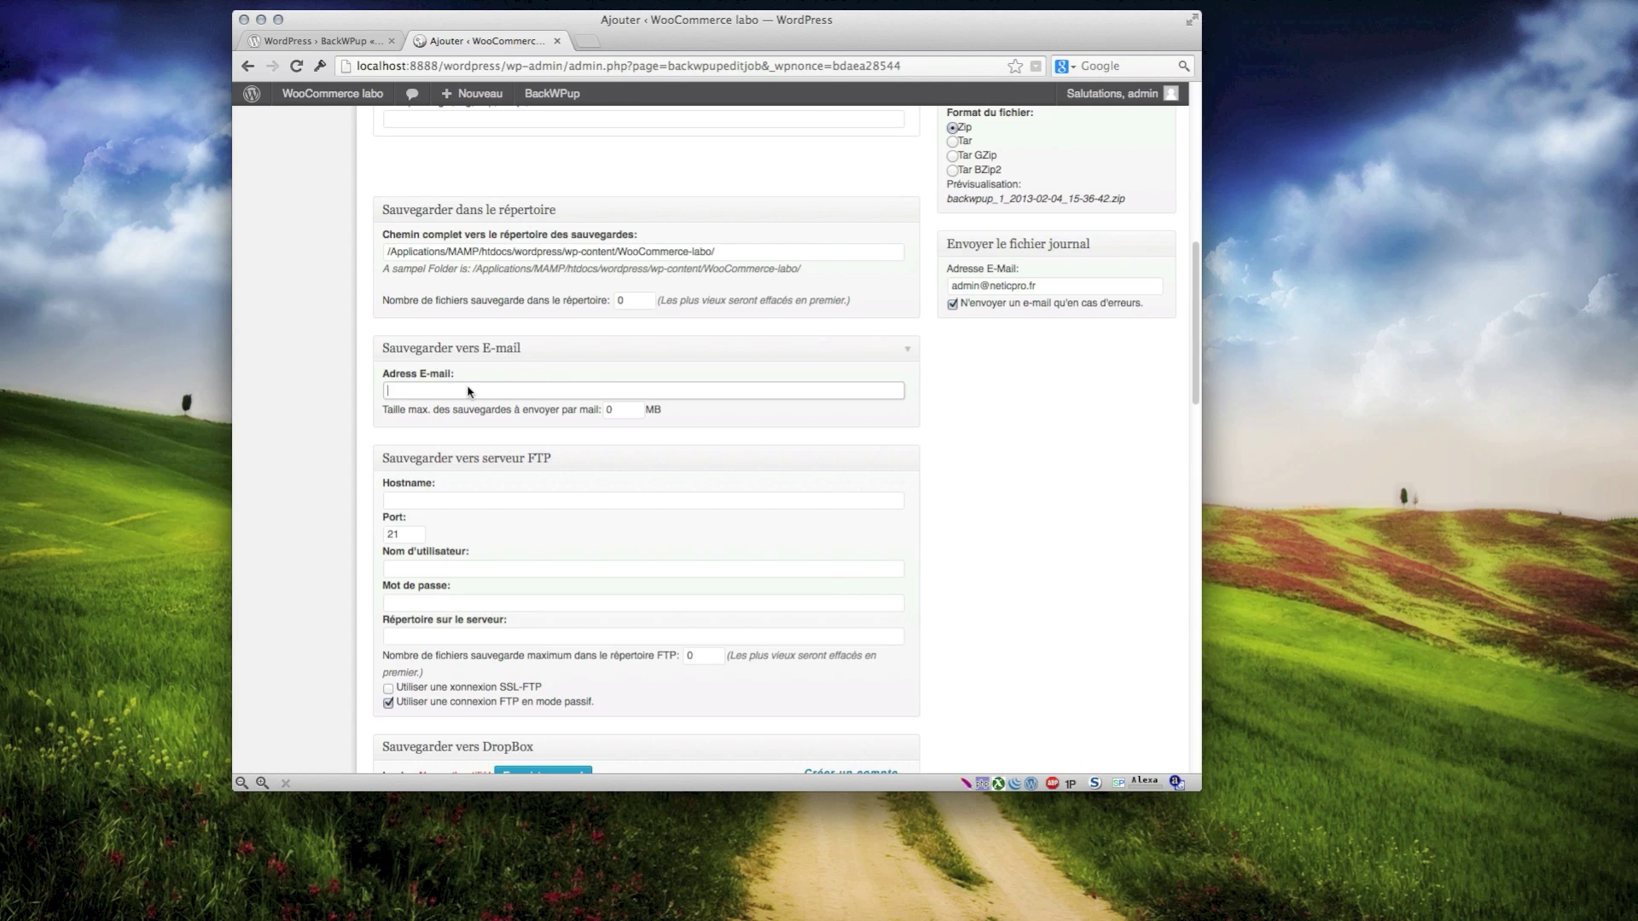
left_click(633, 416)
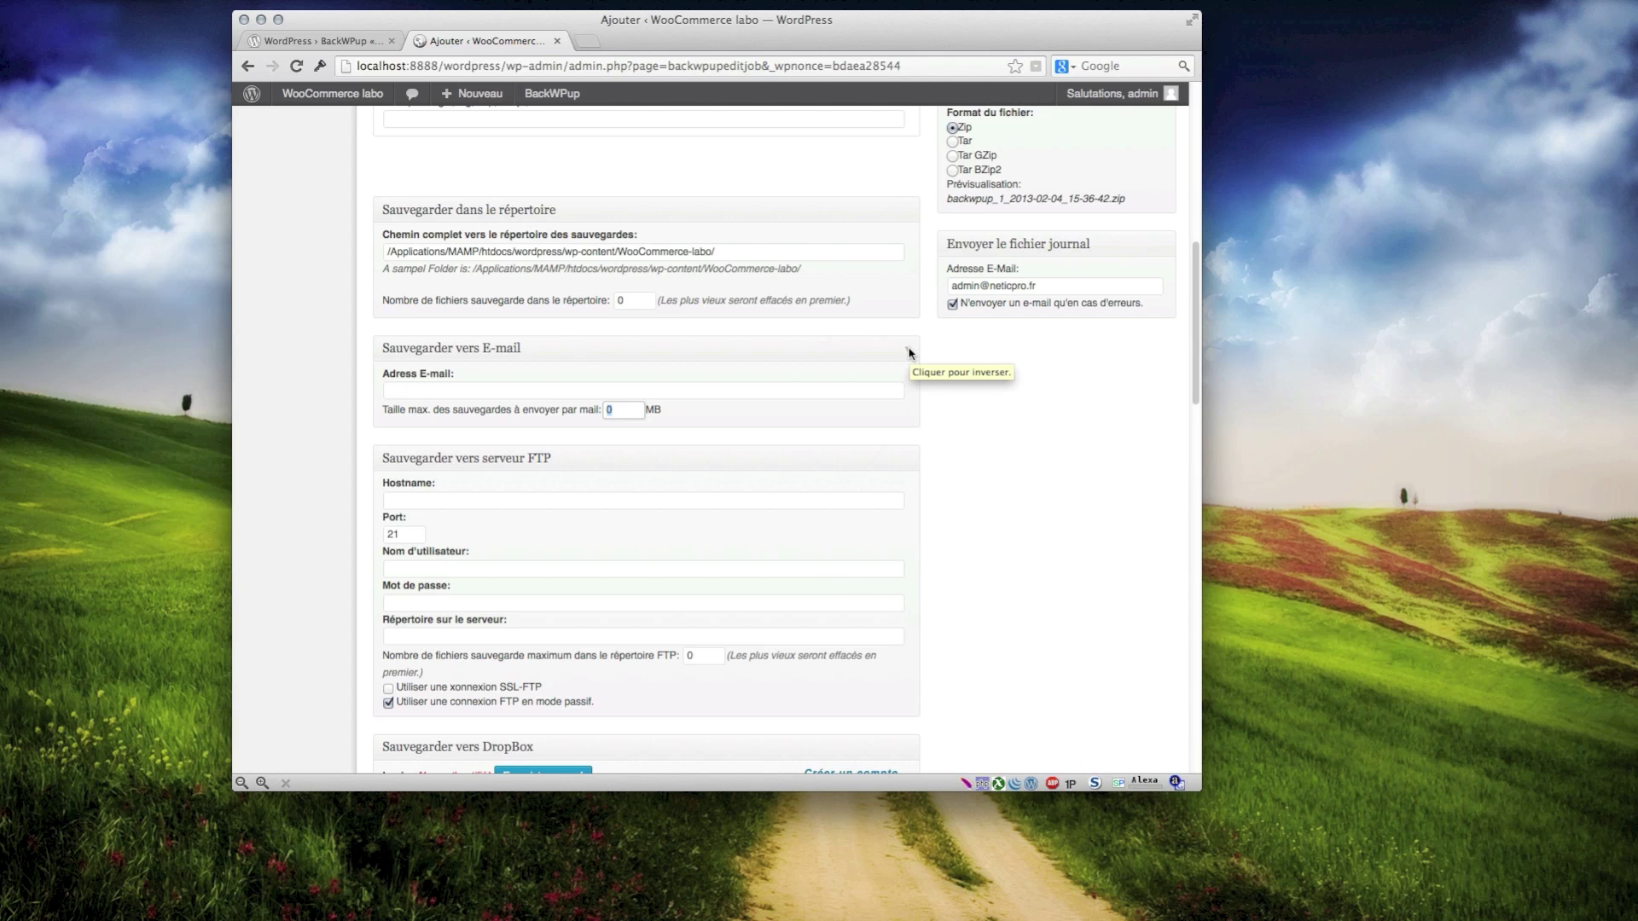
scroll(909, 354, "up", 15)
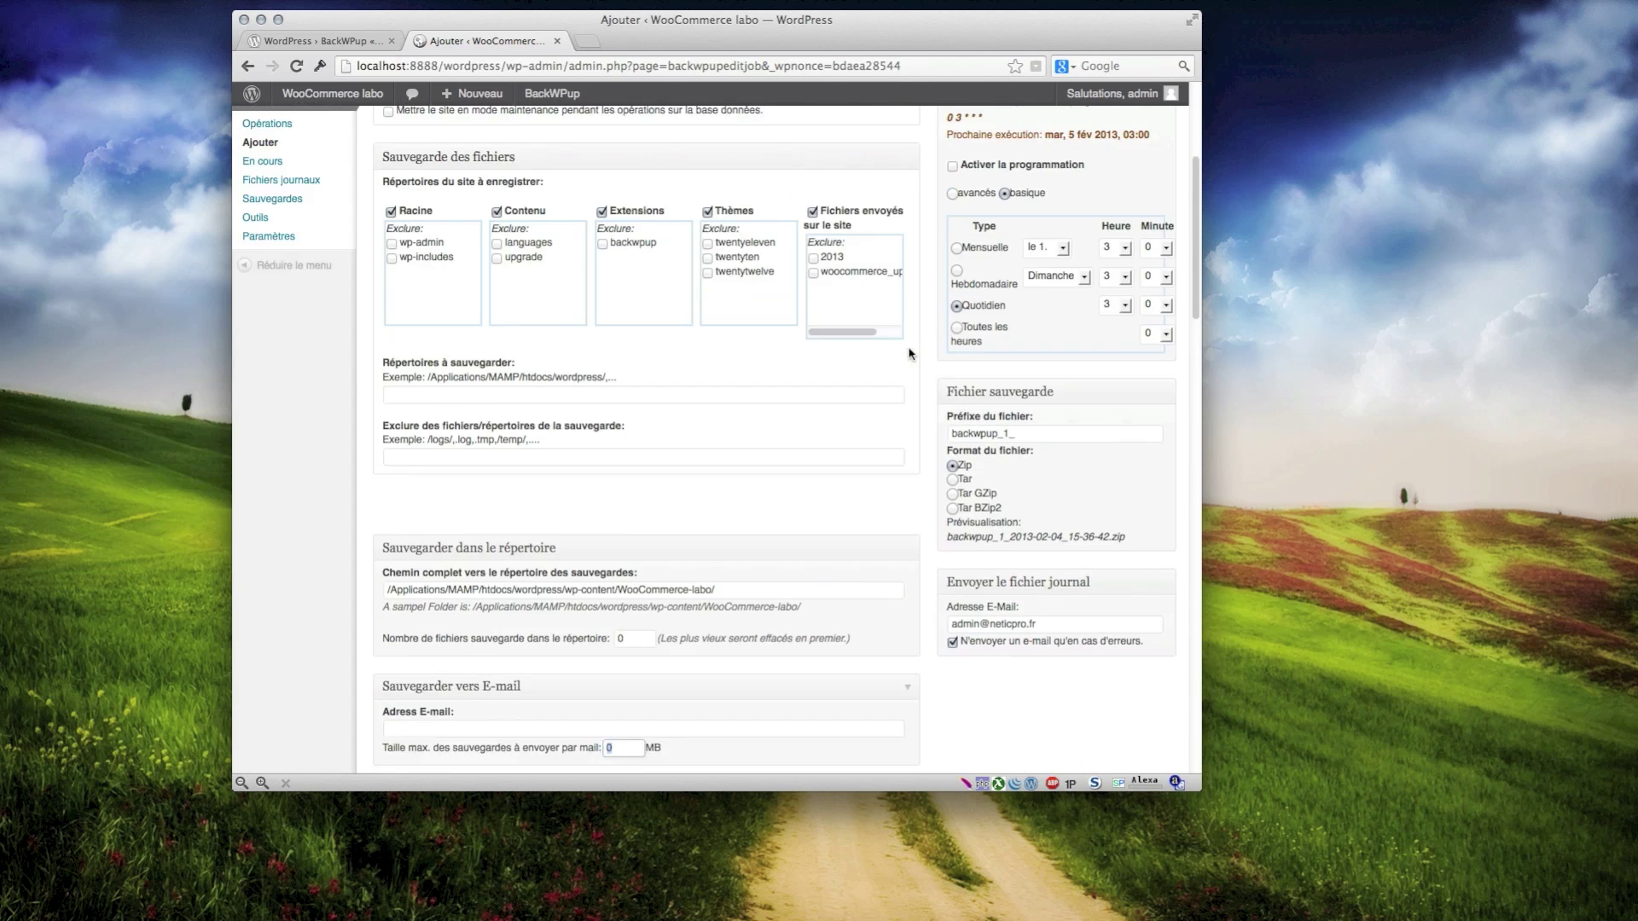
scroll(546, 422, "down", 10)
left_click(908, 384)
Set the FTP backup hostname to ftp.monserveur.com and the port to 22.
left_click(479, 469)
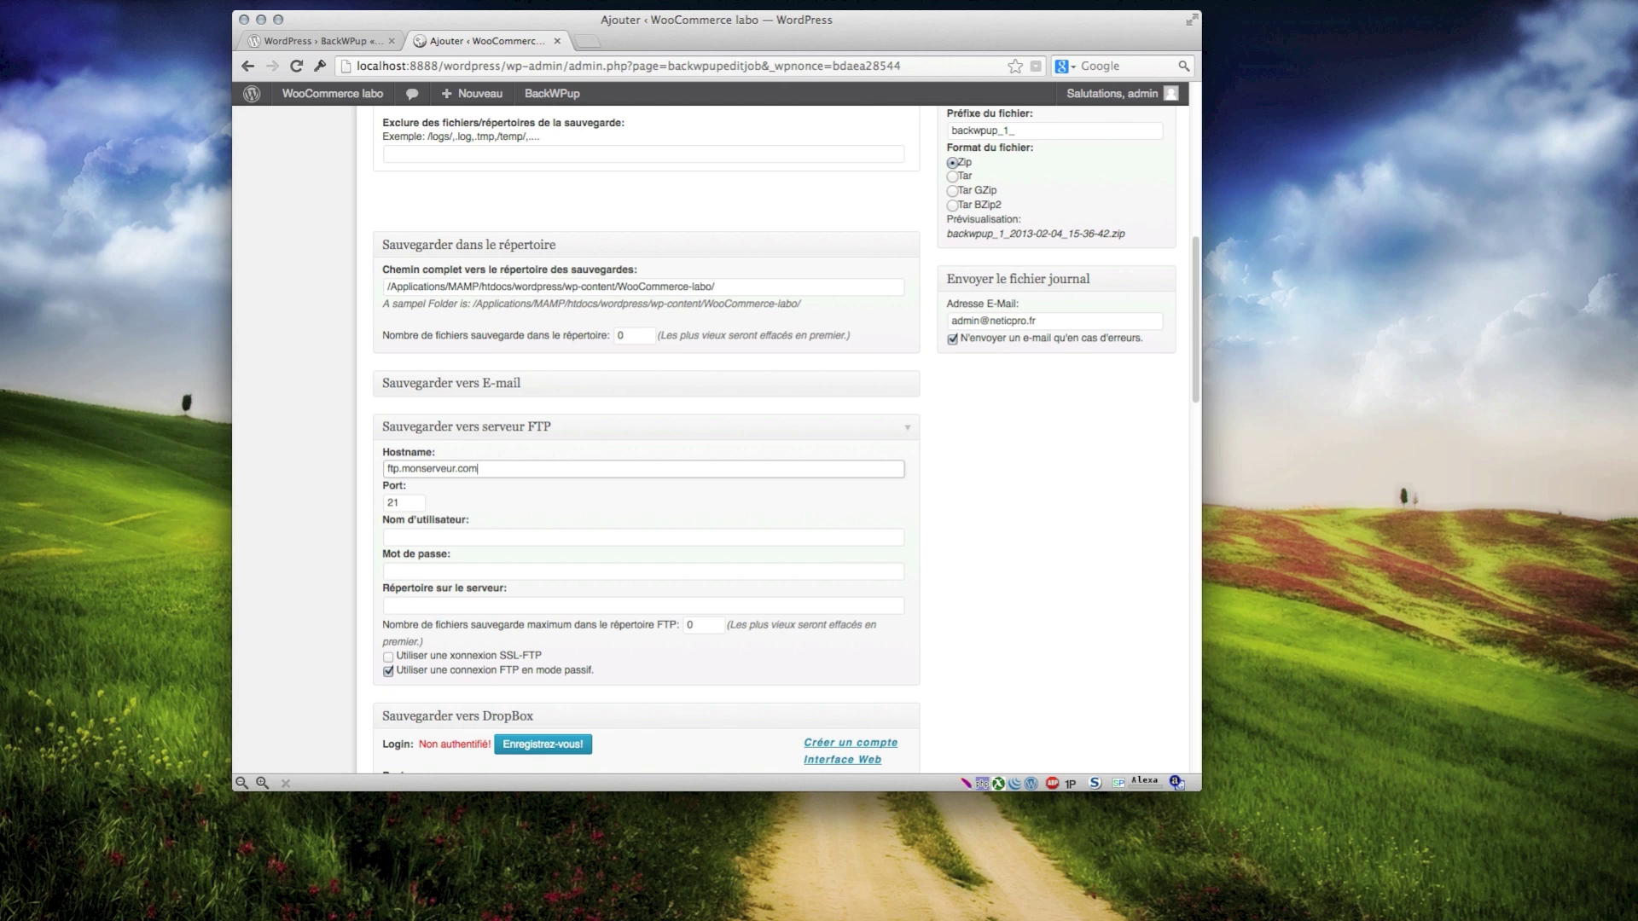
key("Tab")
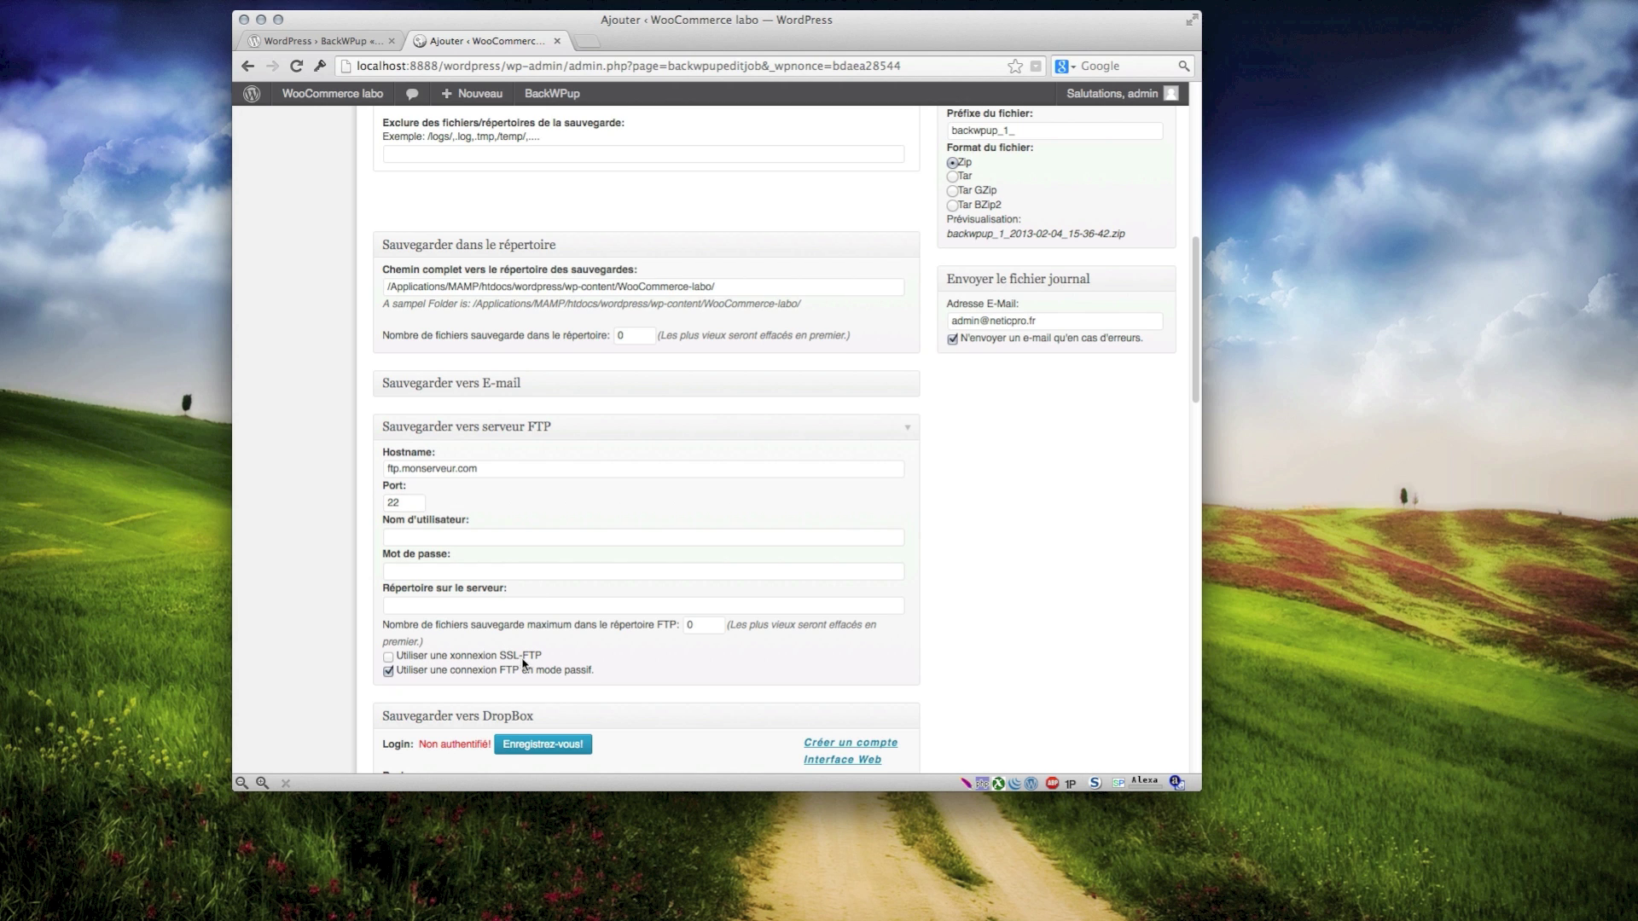
left_click(389, 656)
left_click(438, 539)
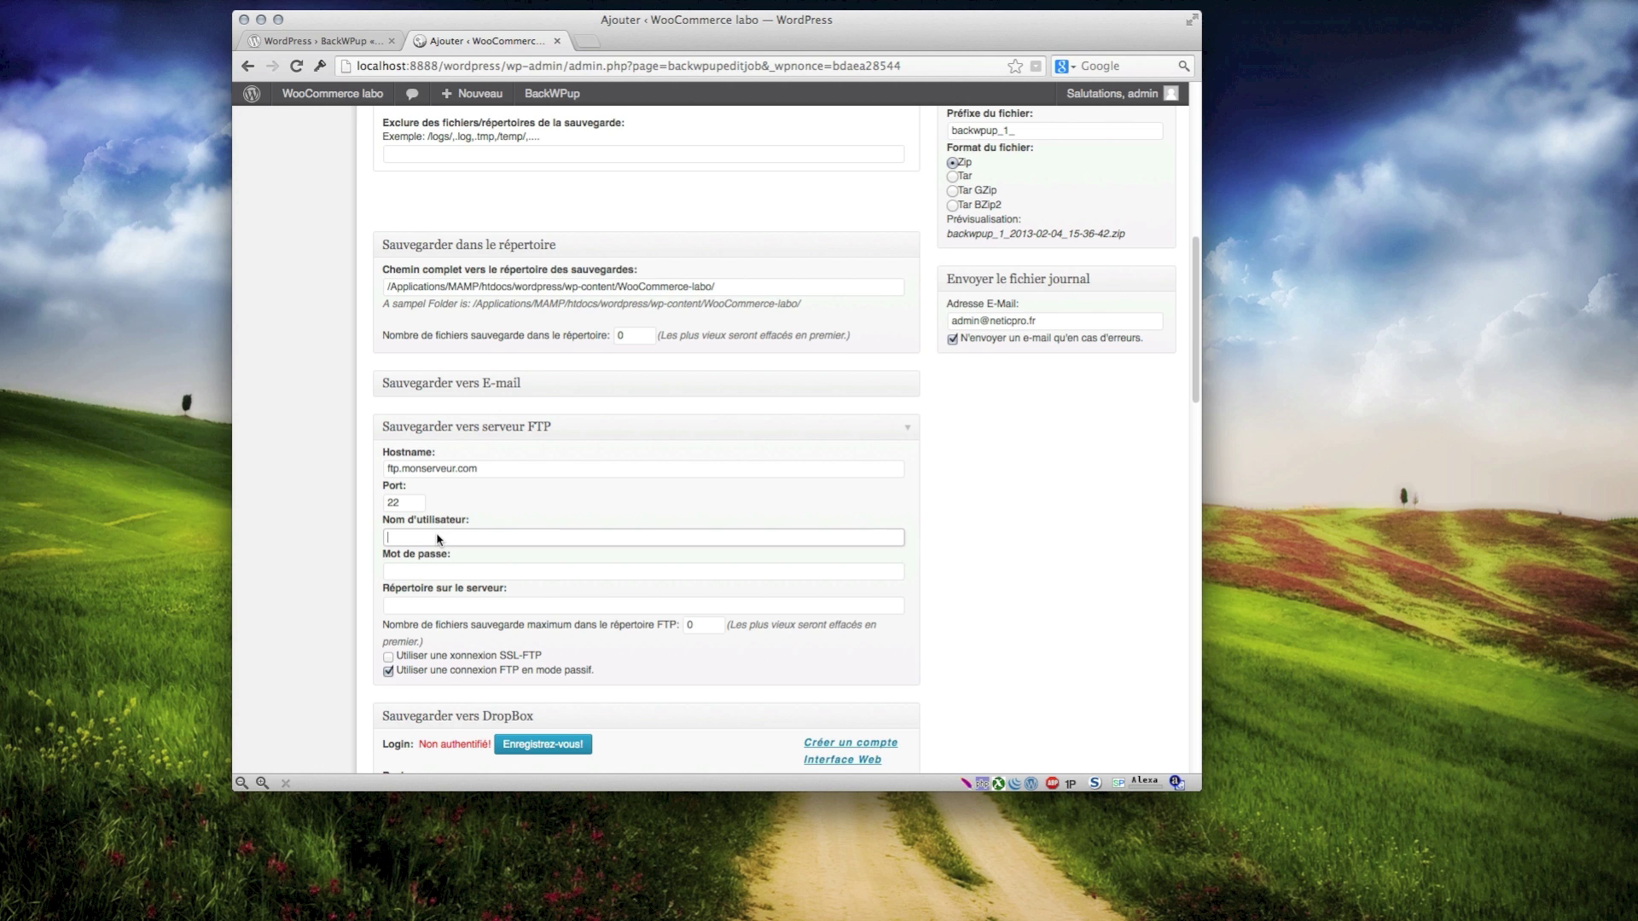
left_click(423, 573)
left_click(424, 612)
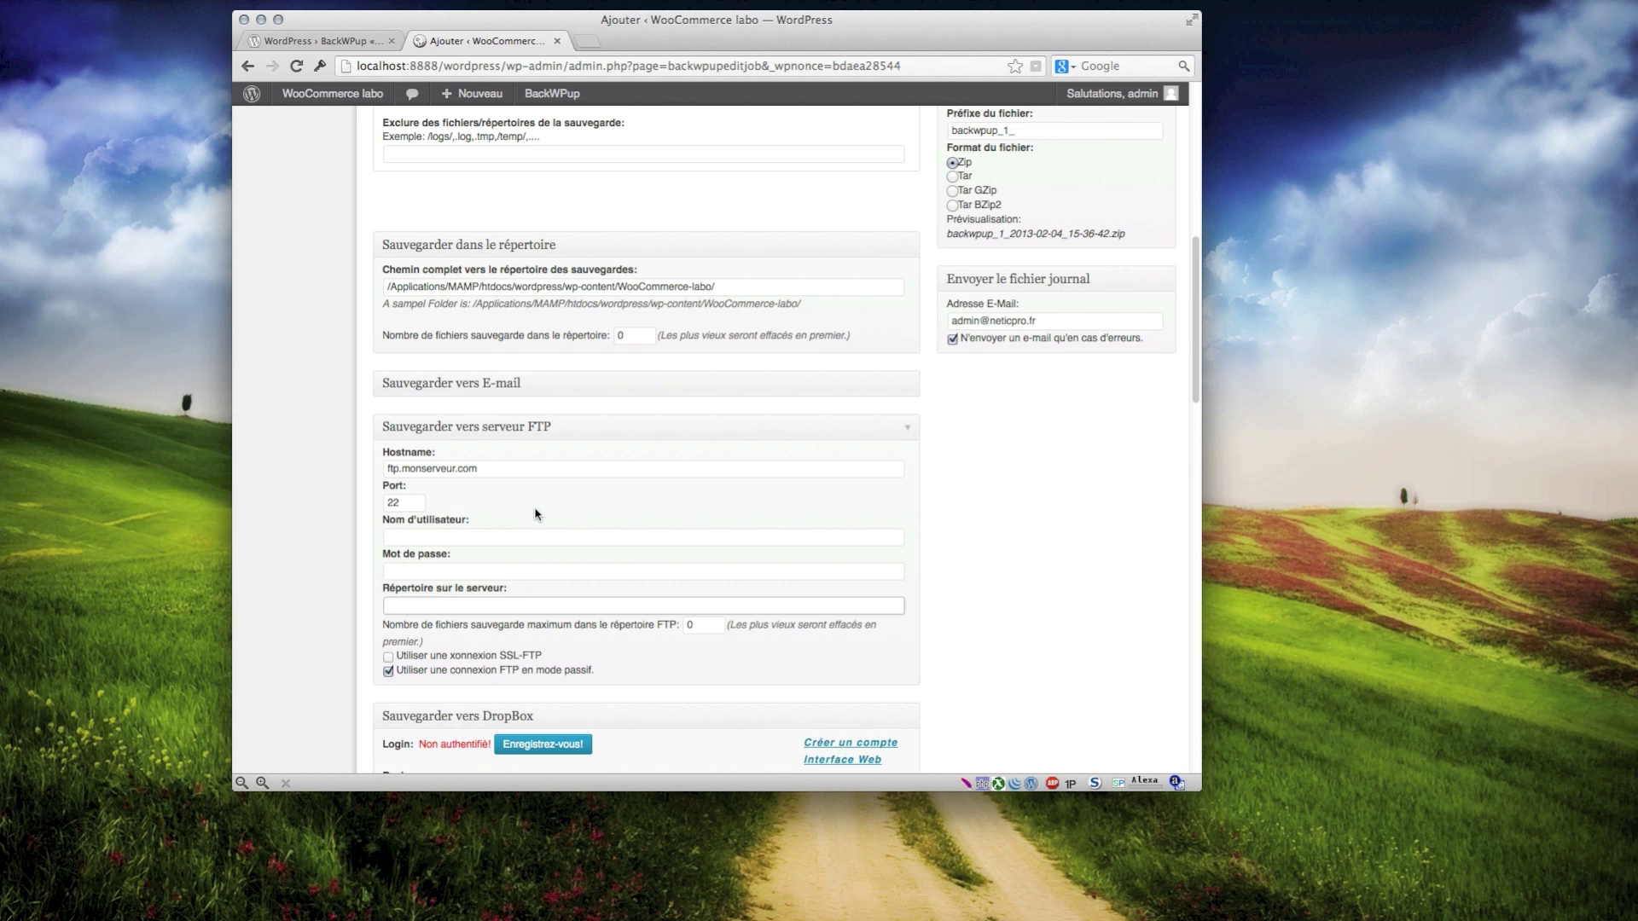
Review the DropBox, SugarSync and Amazon S3 backup destinations, and recheck the directory path and FTP hostname.
scroll(524, 529, "down", 3)
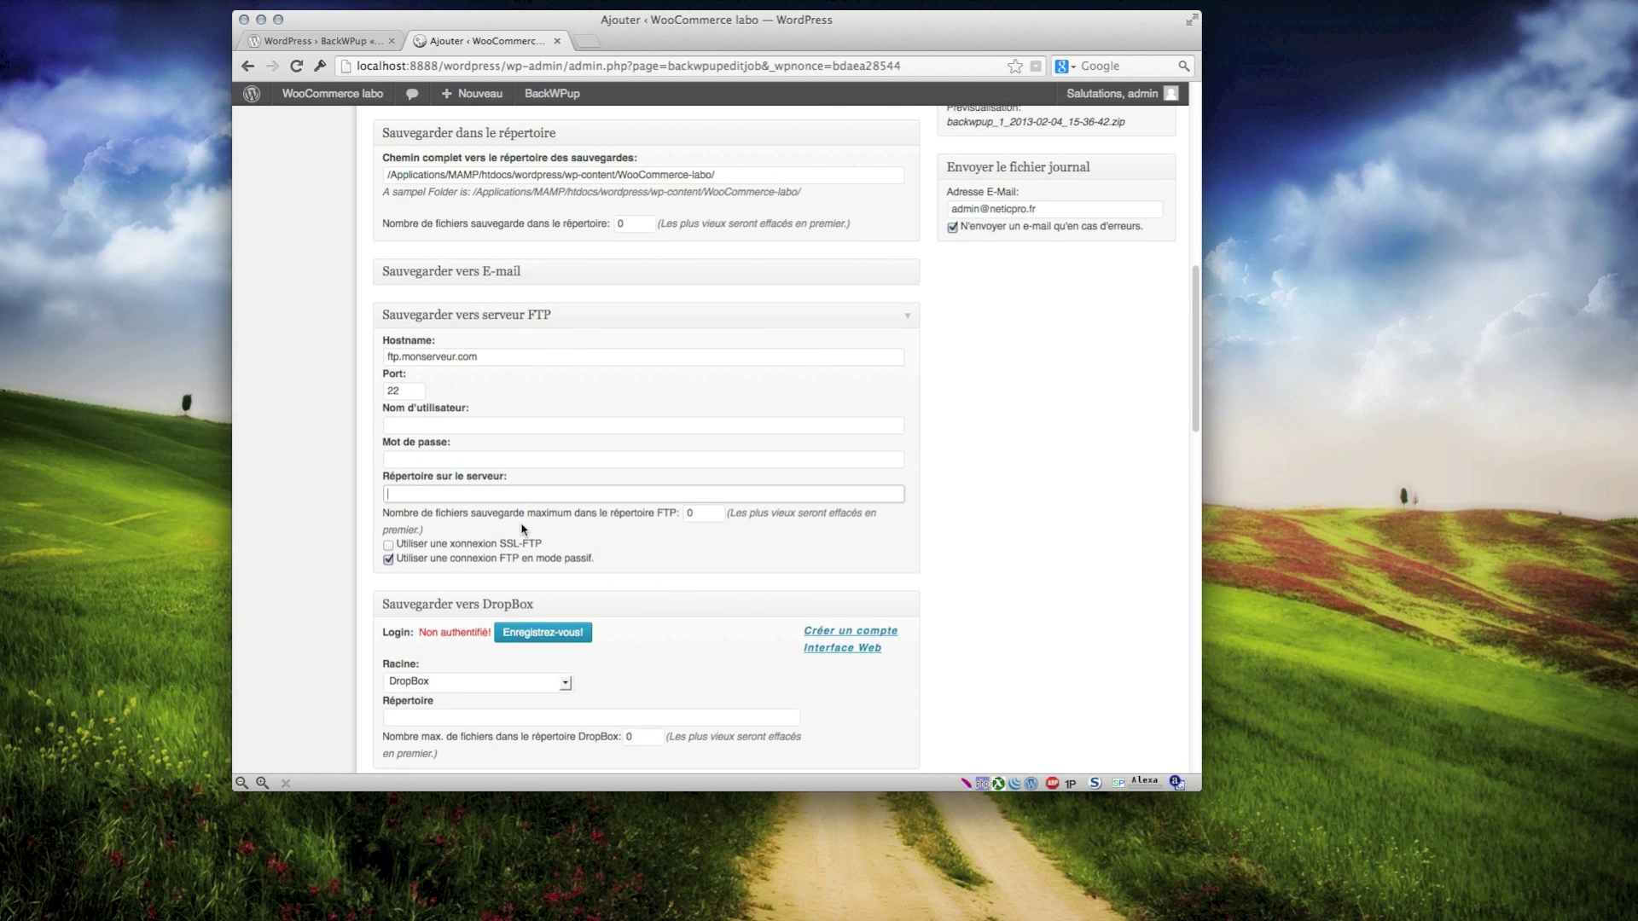
scroll(522, 528, "down", 3)
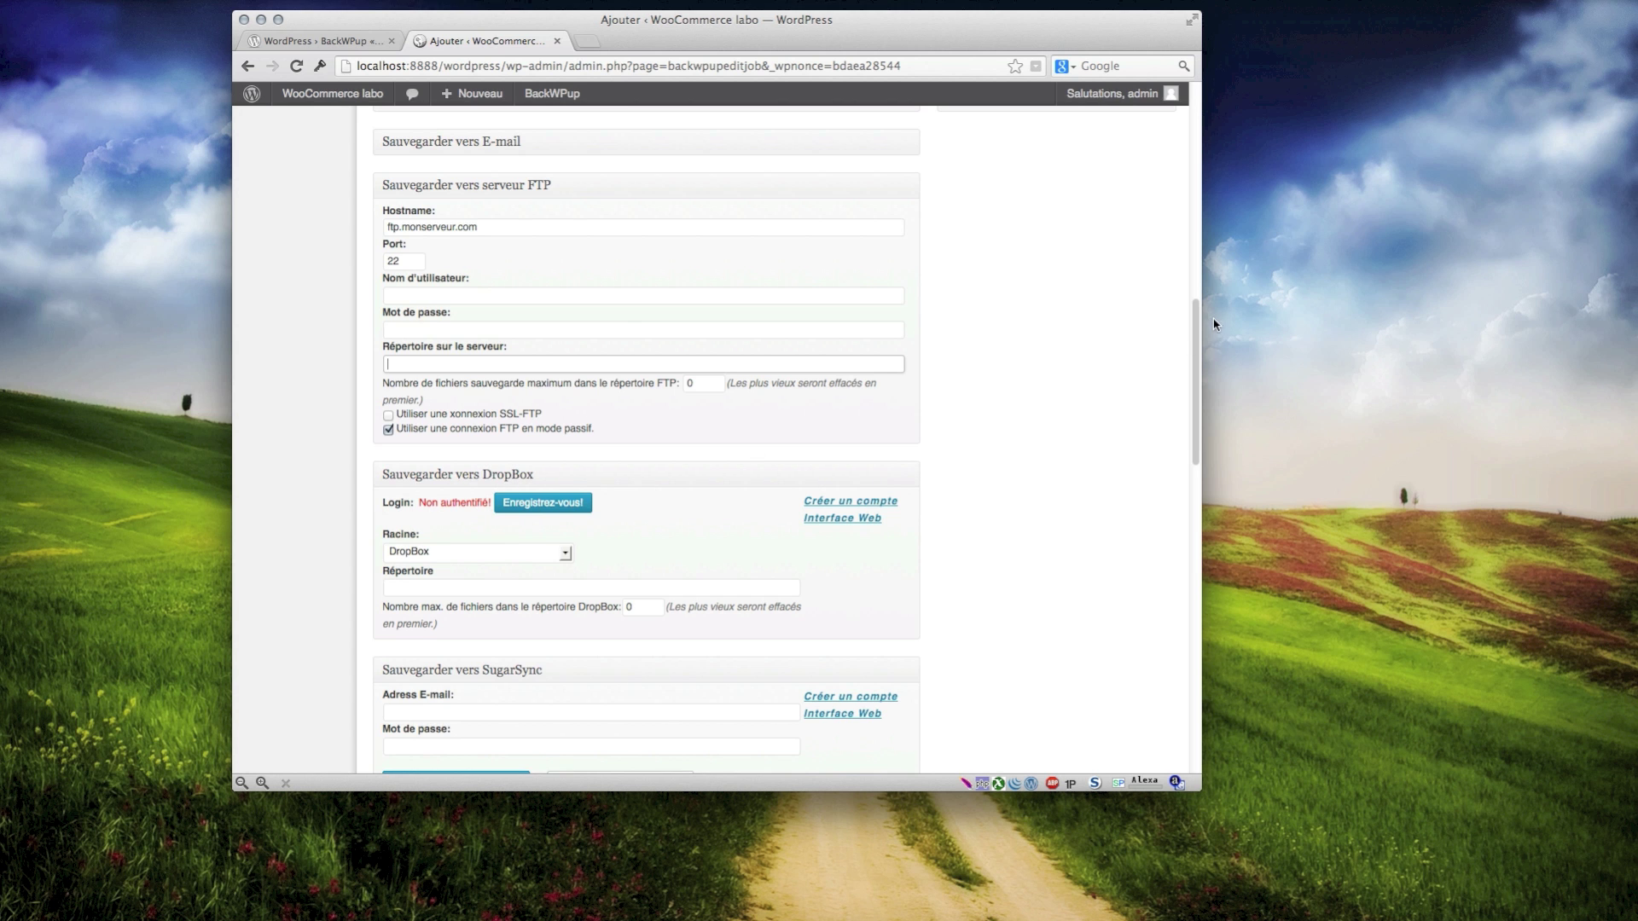
left_click_drag(1195, 331, 1177, 404)
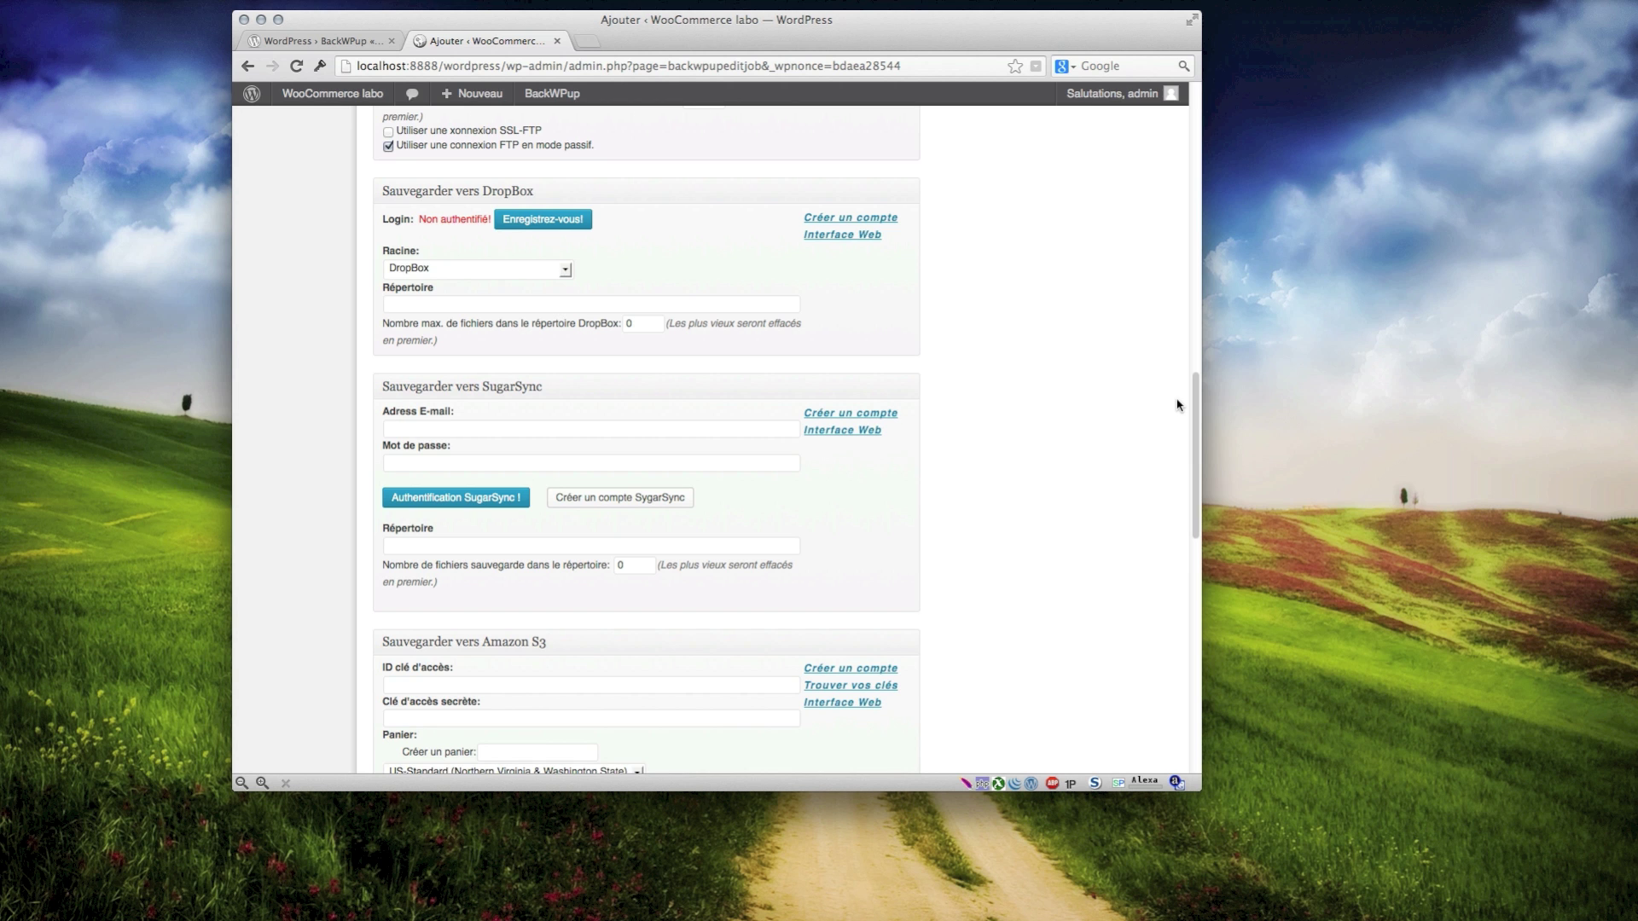
left_click_drag(1177, 405, 1149, 271)
scroll(473, 395, "up", 3)
scroll(474, 395, "up", 1)
left_click(755, 418)
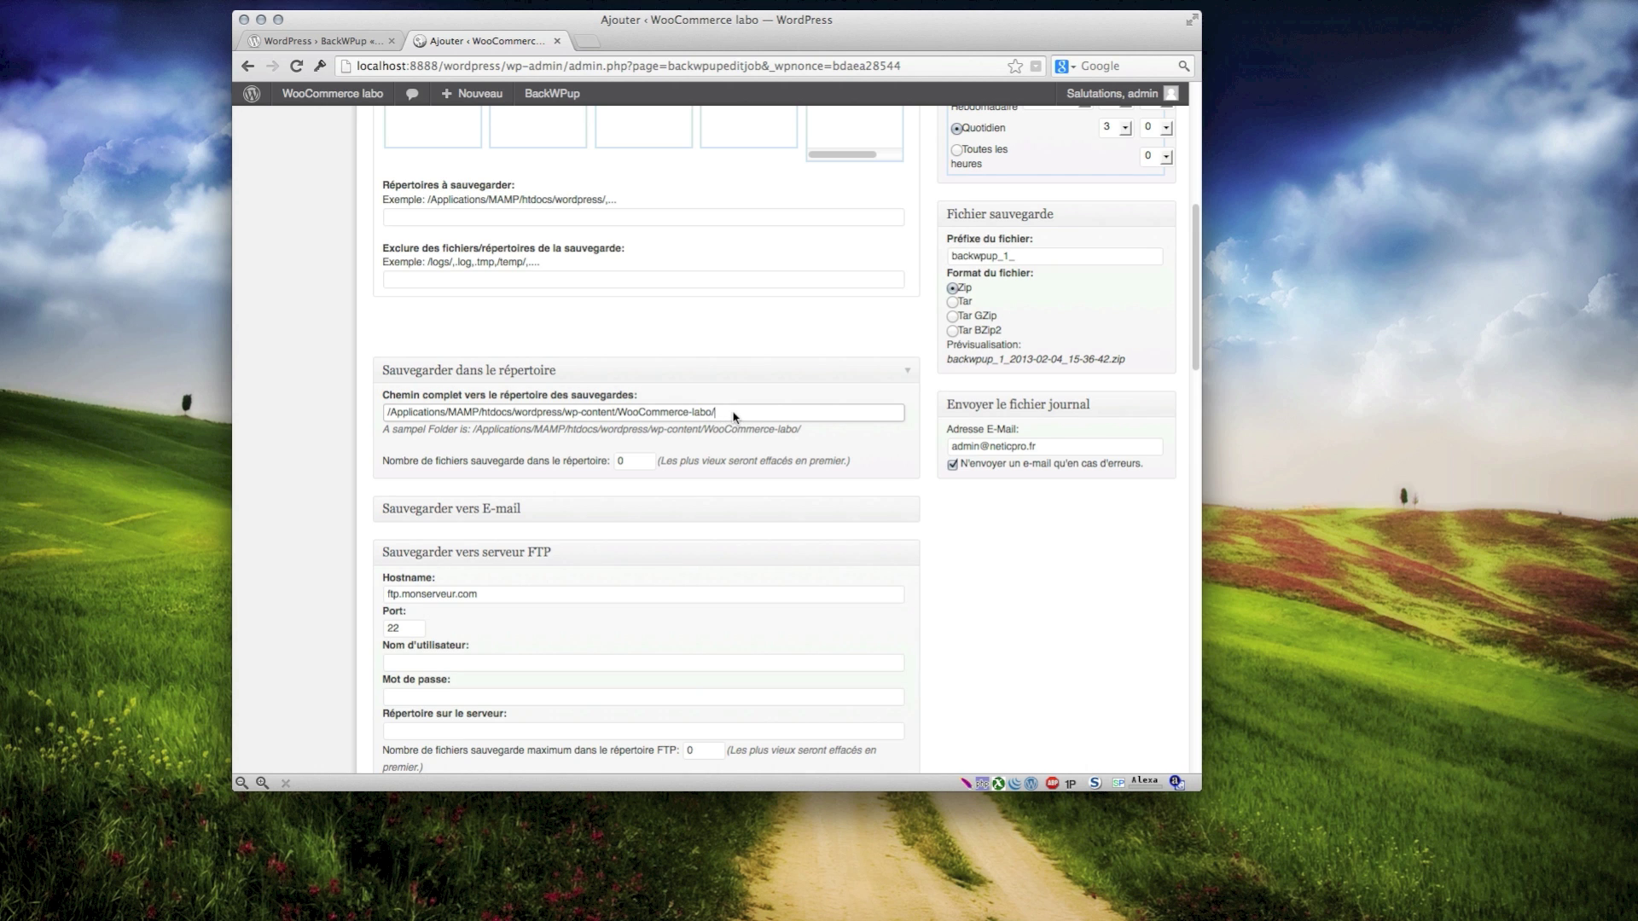
left_click_drag(731, 417, 379, 398)
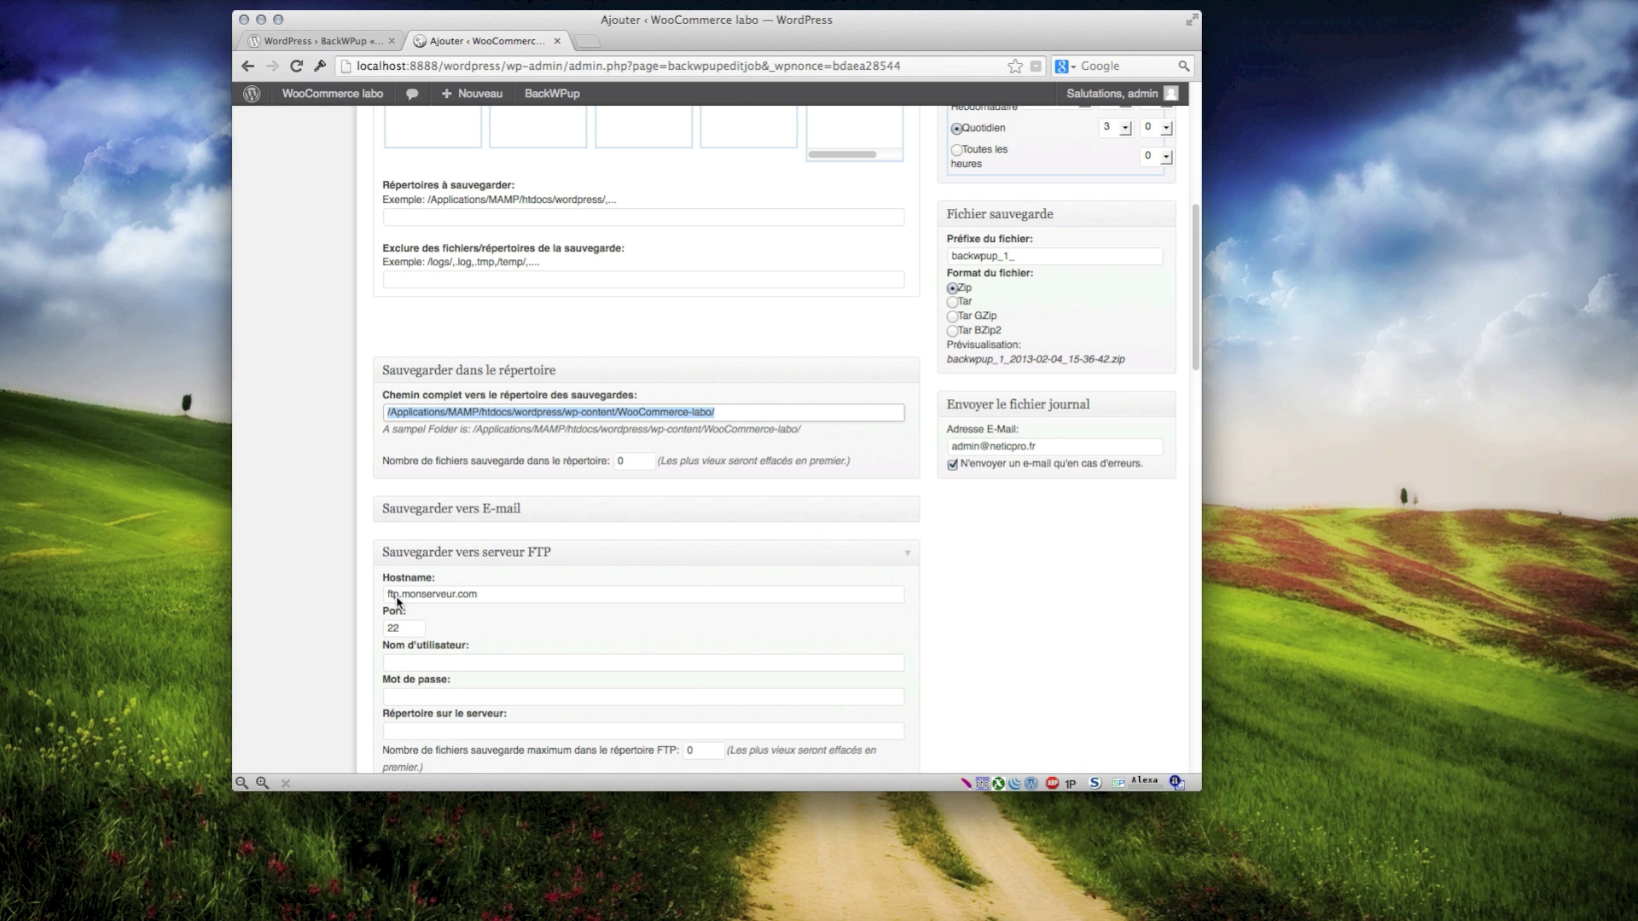
left_click(493, 596)
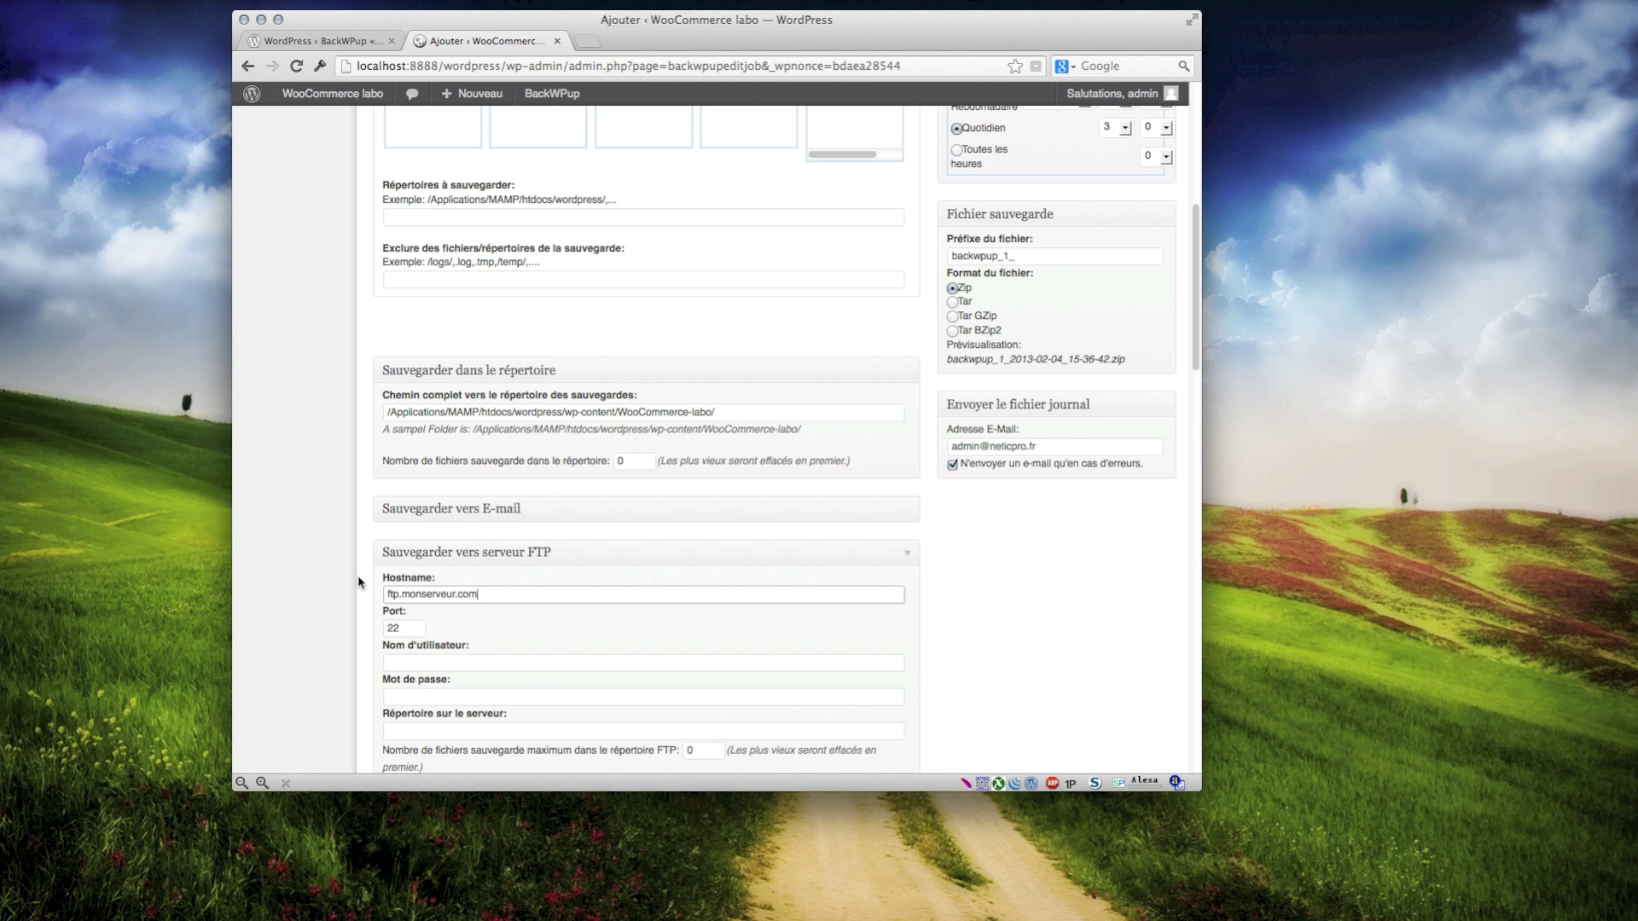
Include table optimisation, table verification and the WP XML export in the operation type.
scroll(1049, 533, "up", 10)
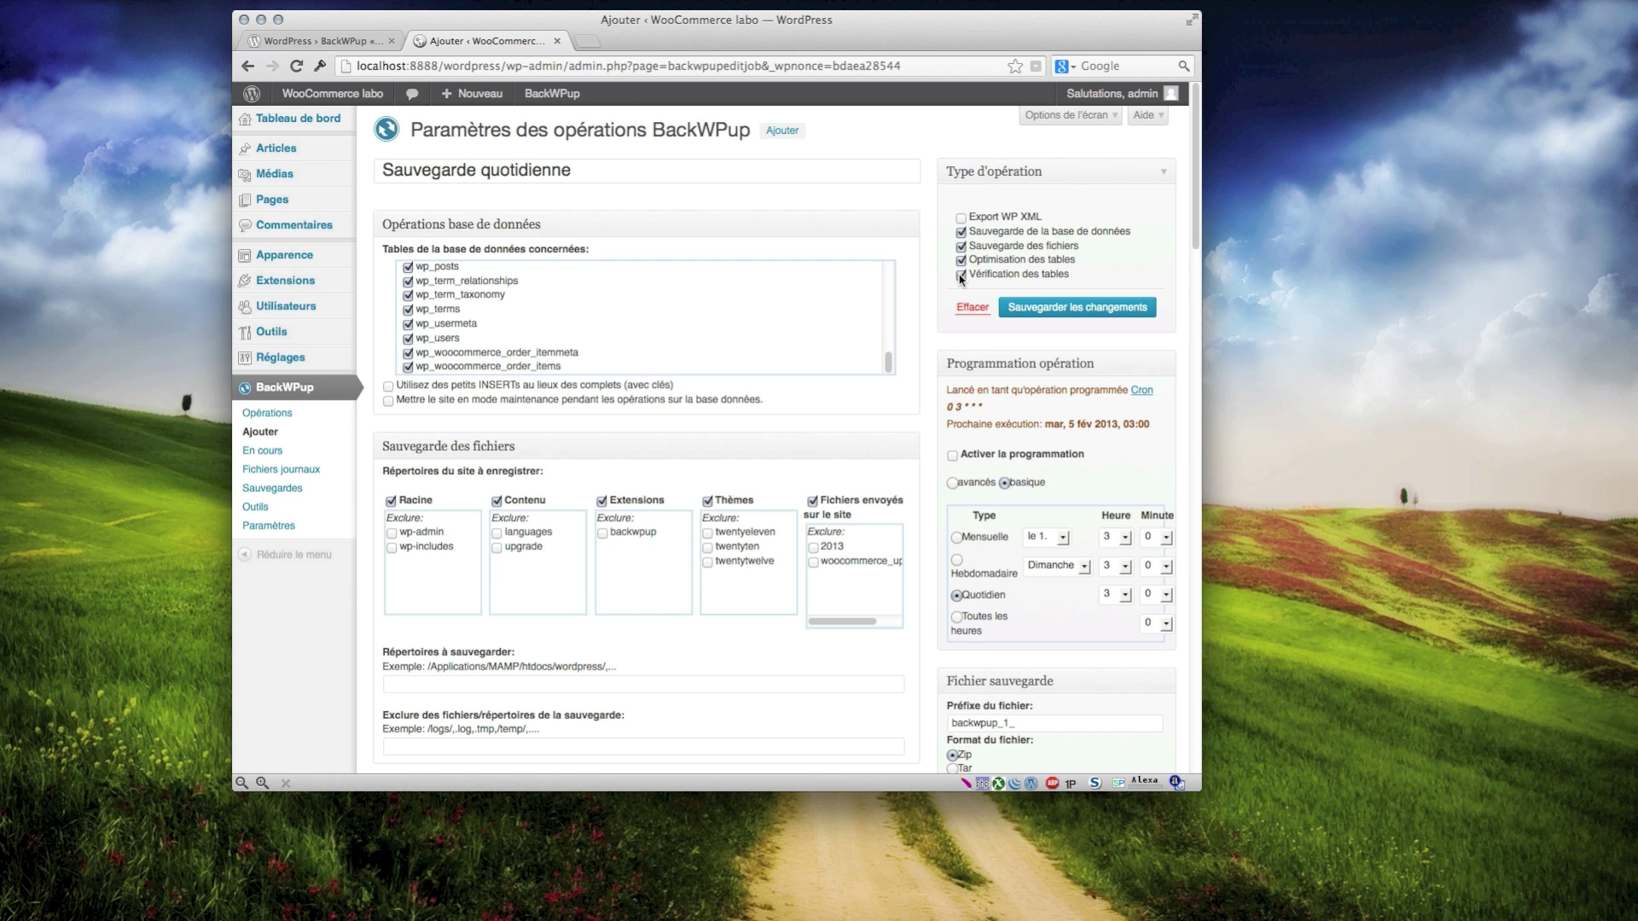
left_click(961, 219)
mouse_move(295, 331)
Activate the operation's scheduling, switch it to advanced mode and look over the advanced schedule options.
scroll(966, 425, "down", 2)
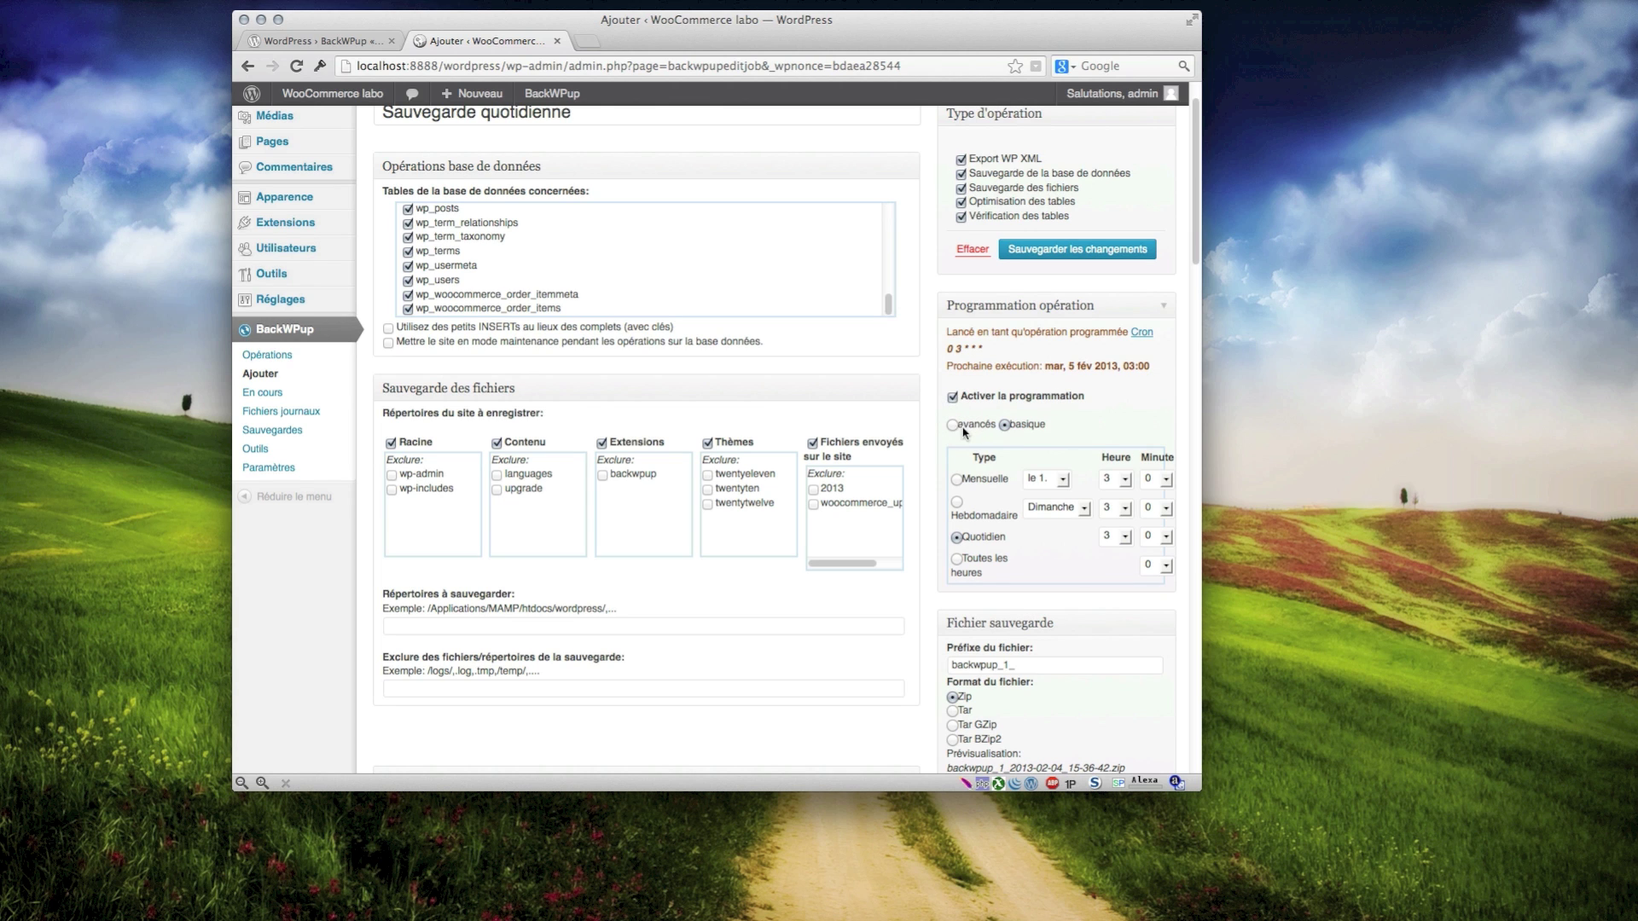
left_click(952, 425)
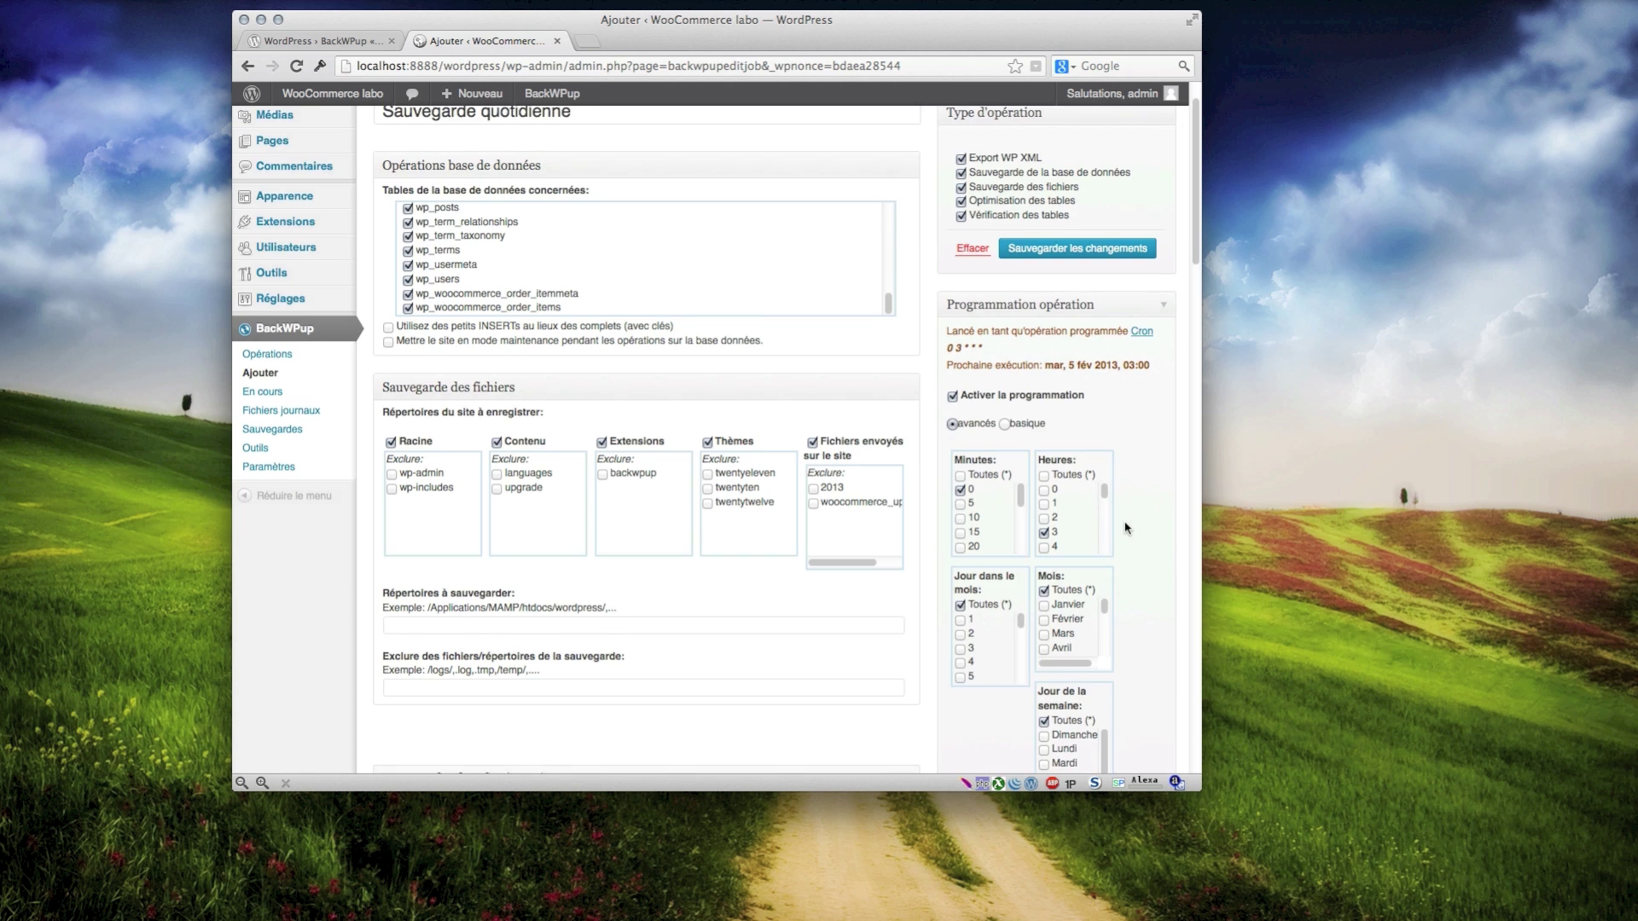
scroll(1126, 520, "down", 5)
scroll(1066, 426, "up", 3)
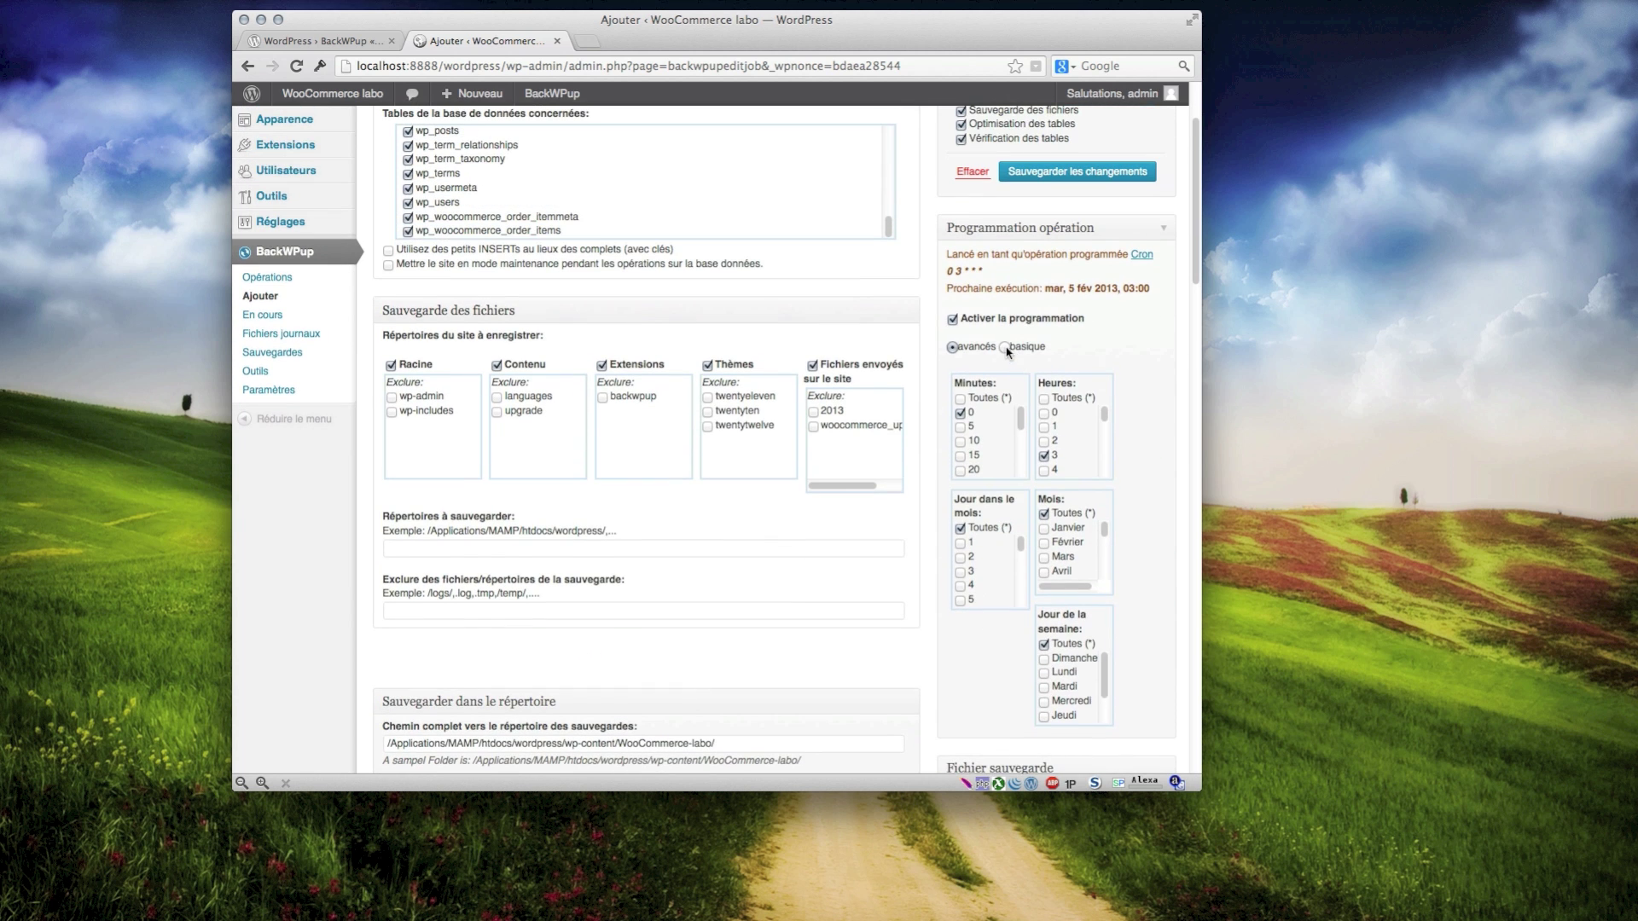
Switch the operation's scheduling to basic mode and check the weekly day and daily hour choices.
left_click(1006, 348)
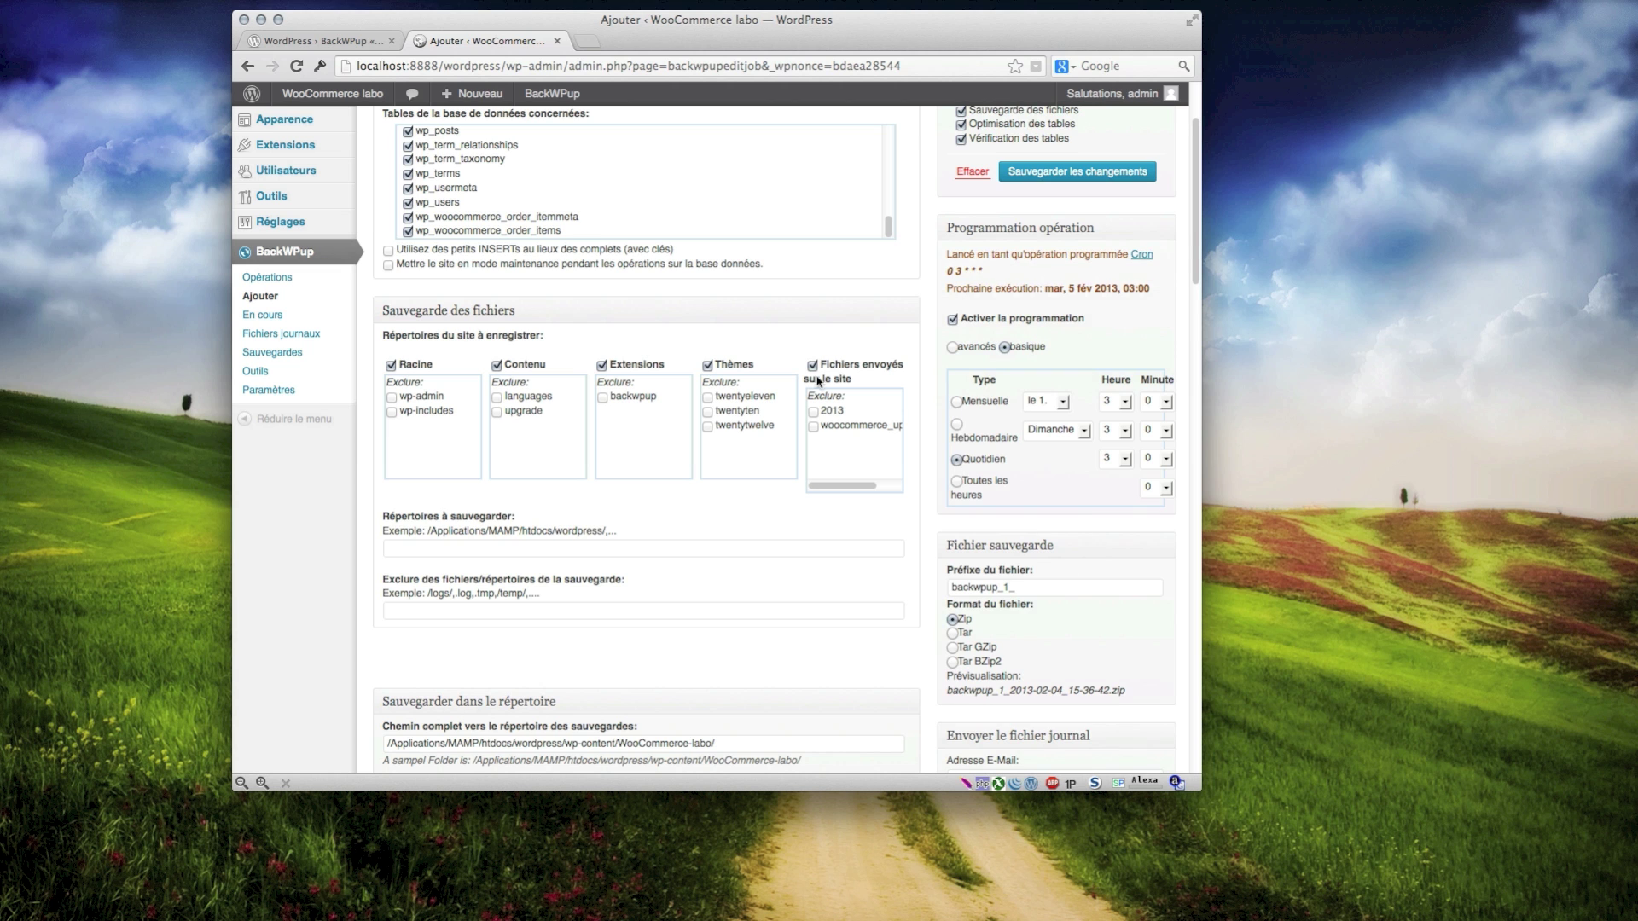
scroll(523, 215, "up", 3)
scroll(1034, 559, "down", 2)
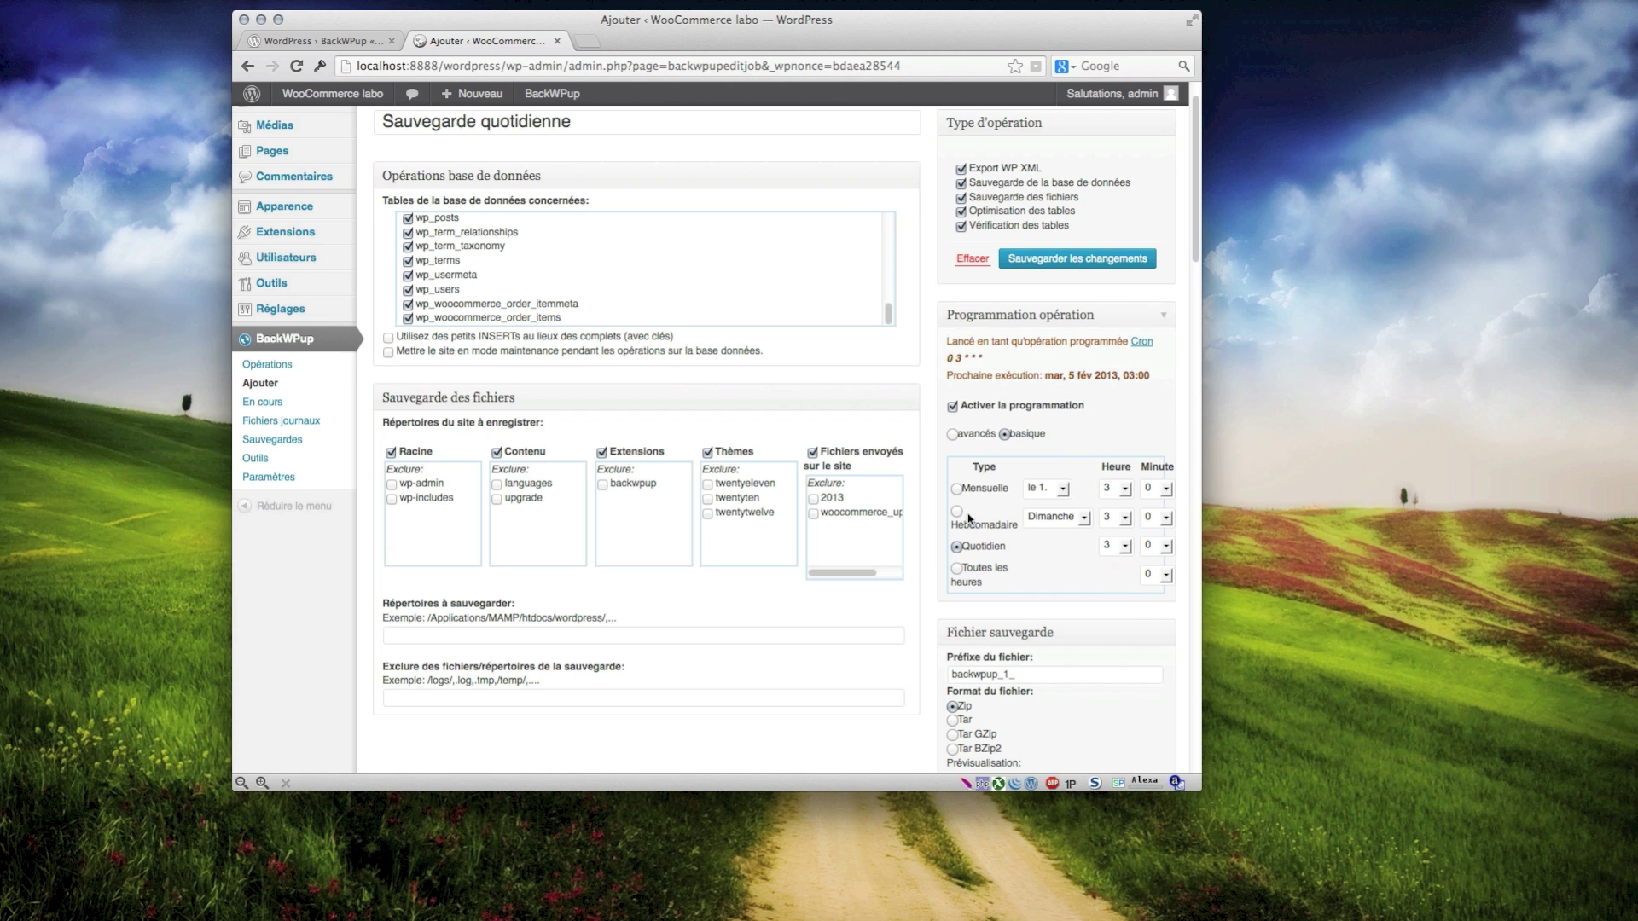
left_click(1080, 518)
left_click(1134, 522)
left_click(1125, 546)
left_click(1125, 546)
Set the backup file prefix to monsite_1_ and the archive format to Tar GZip.
scroll(1040, 568, "down", 2)
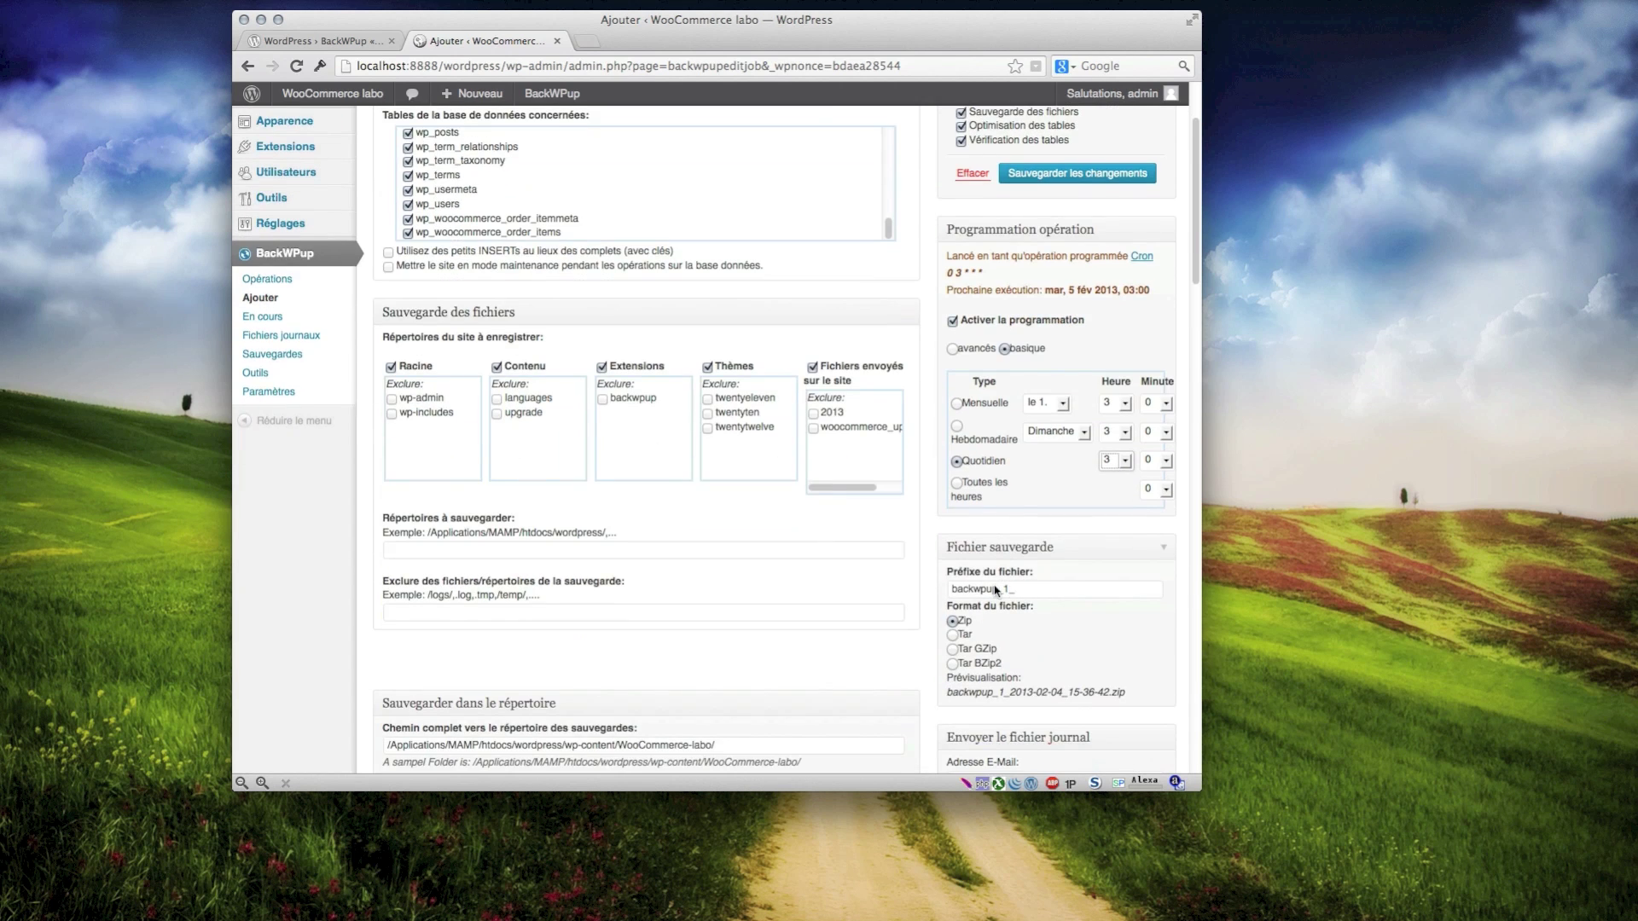
left_click_drag(995, 590, 917, 583)
type("monsite")
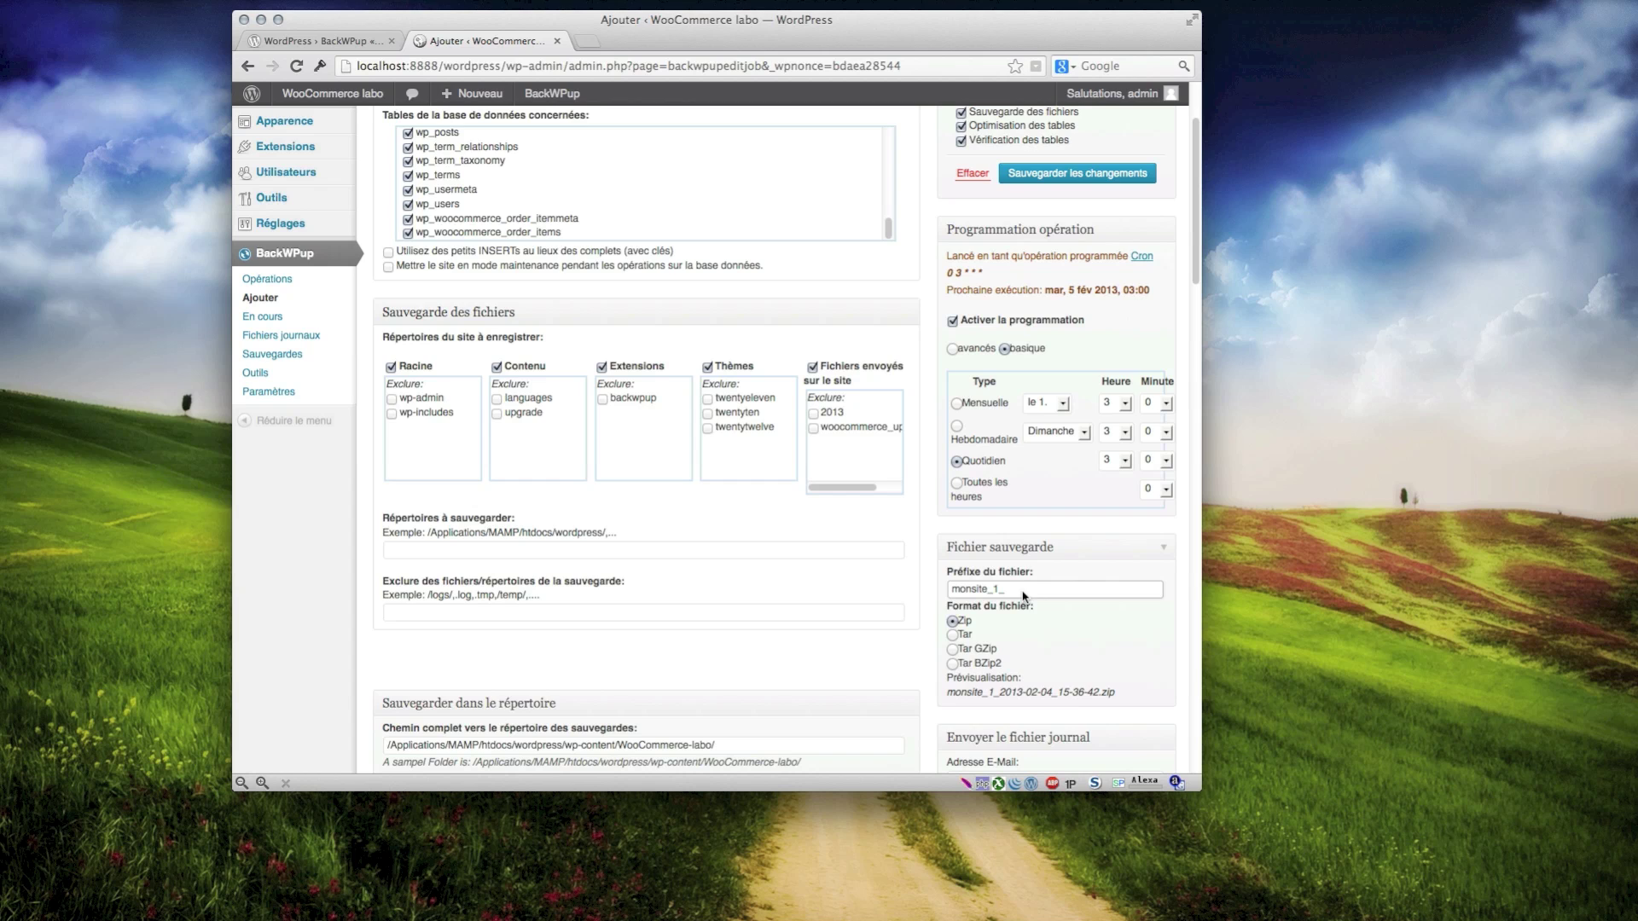
left_click(952, 649)
Check the e-mail settings for sending the log file and save the changes to the backup operation.
scroll(953, 653, "down", 1)
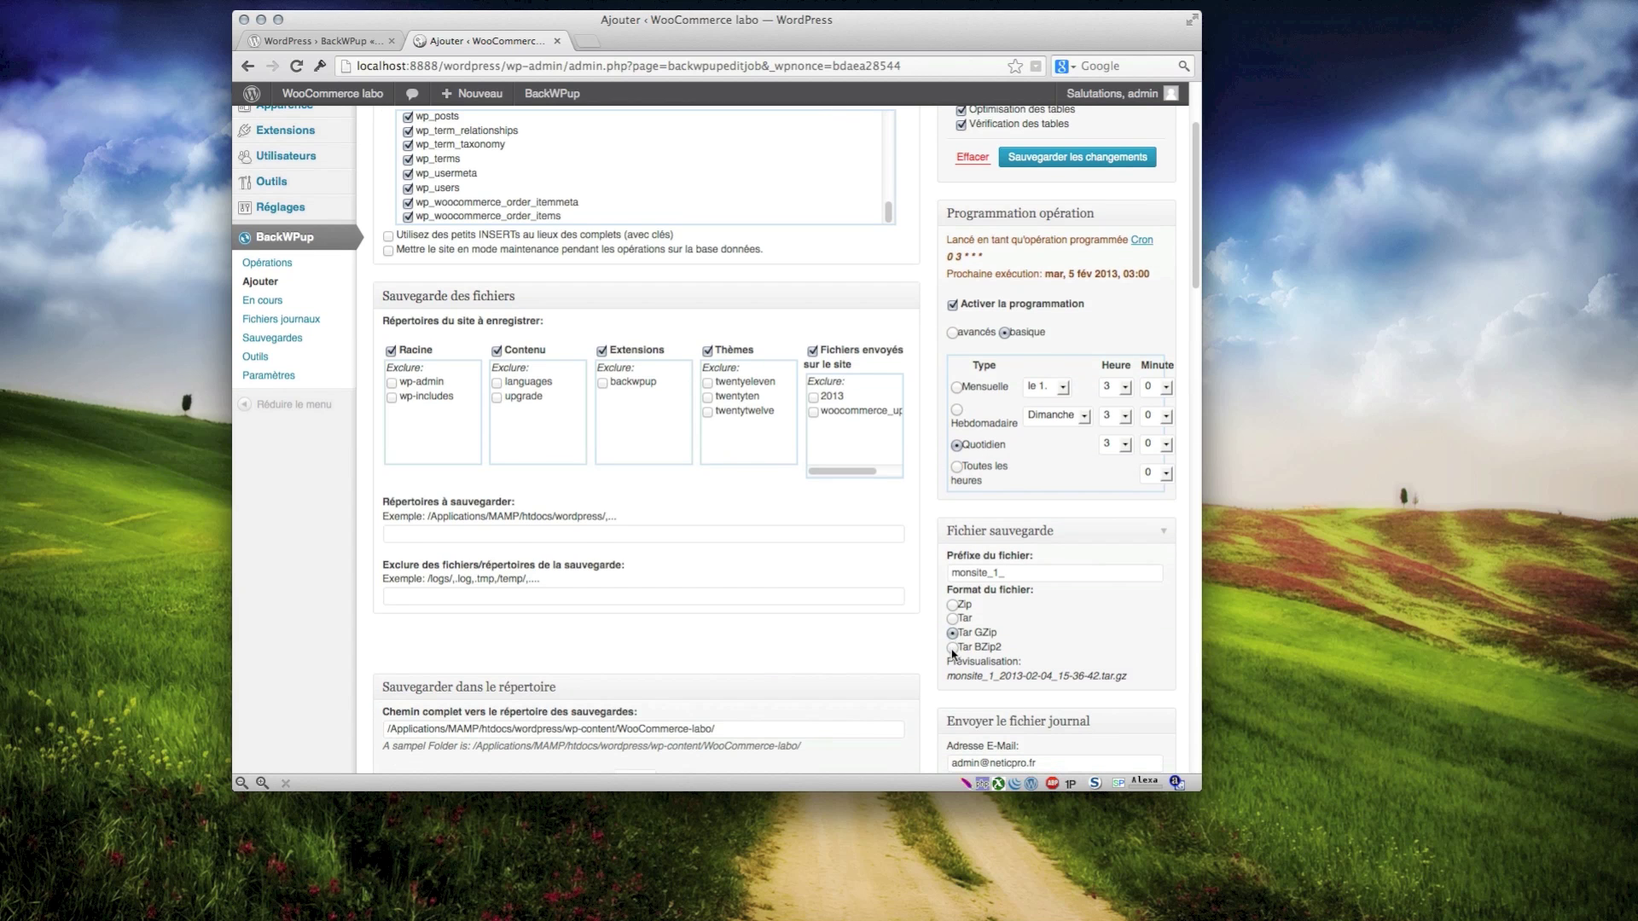
scroll(953, 653, "down", 5)
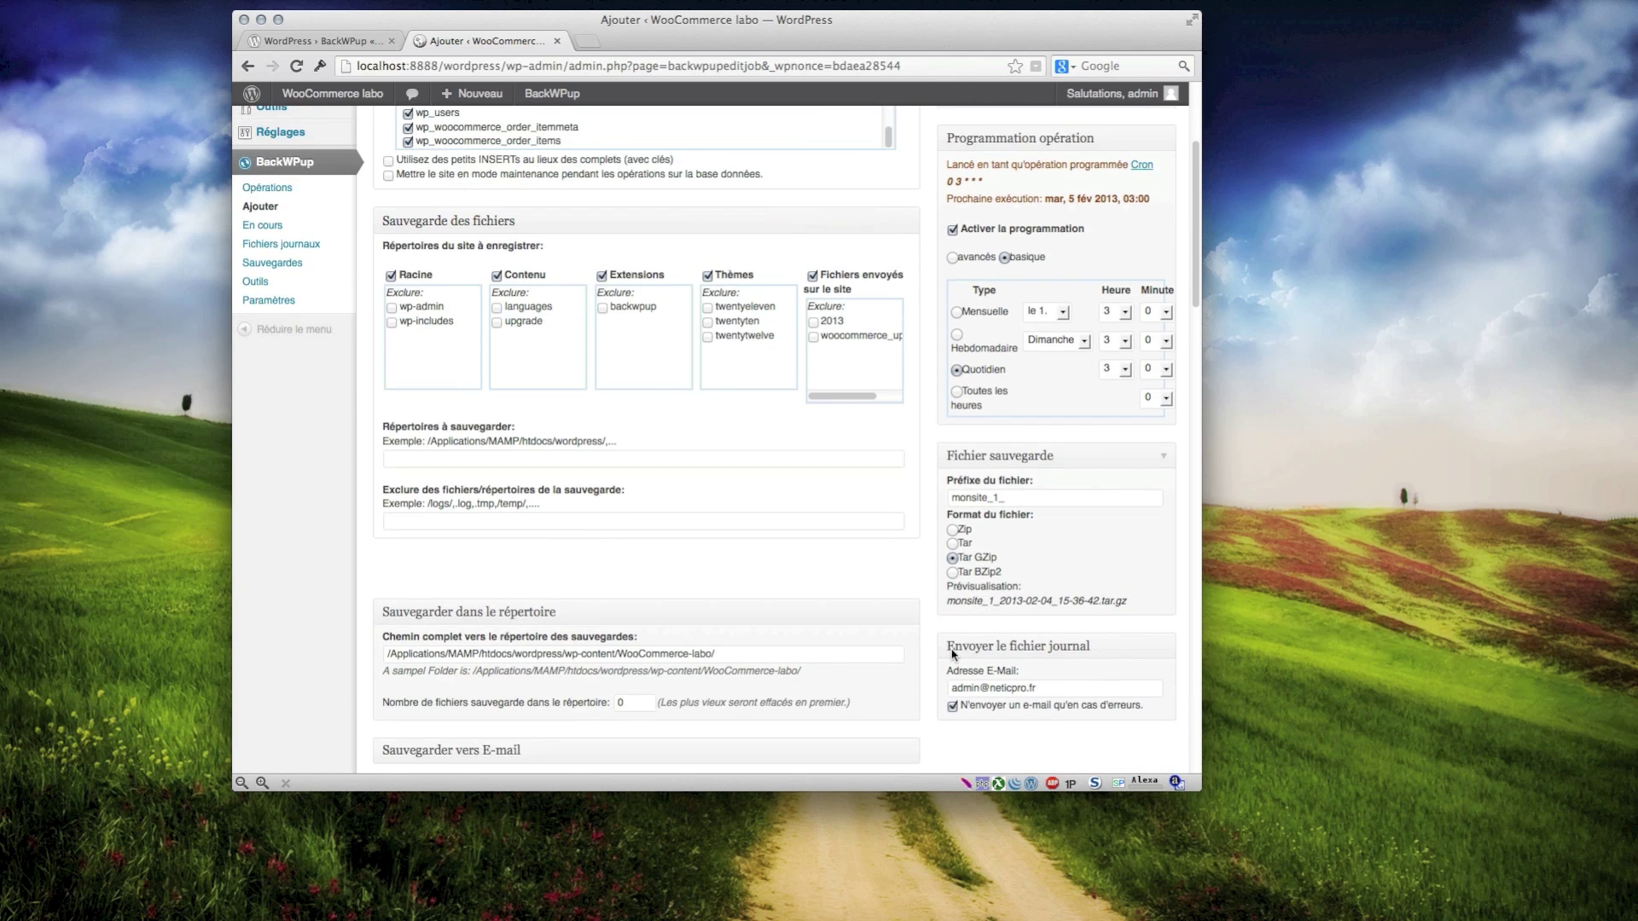
left_click_drag(953, 683, 1047, 682)
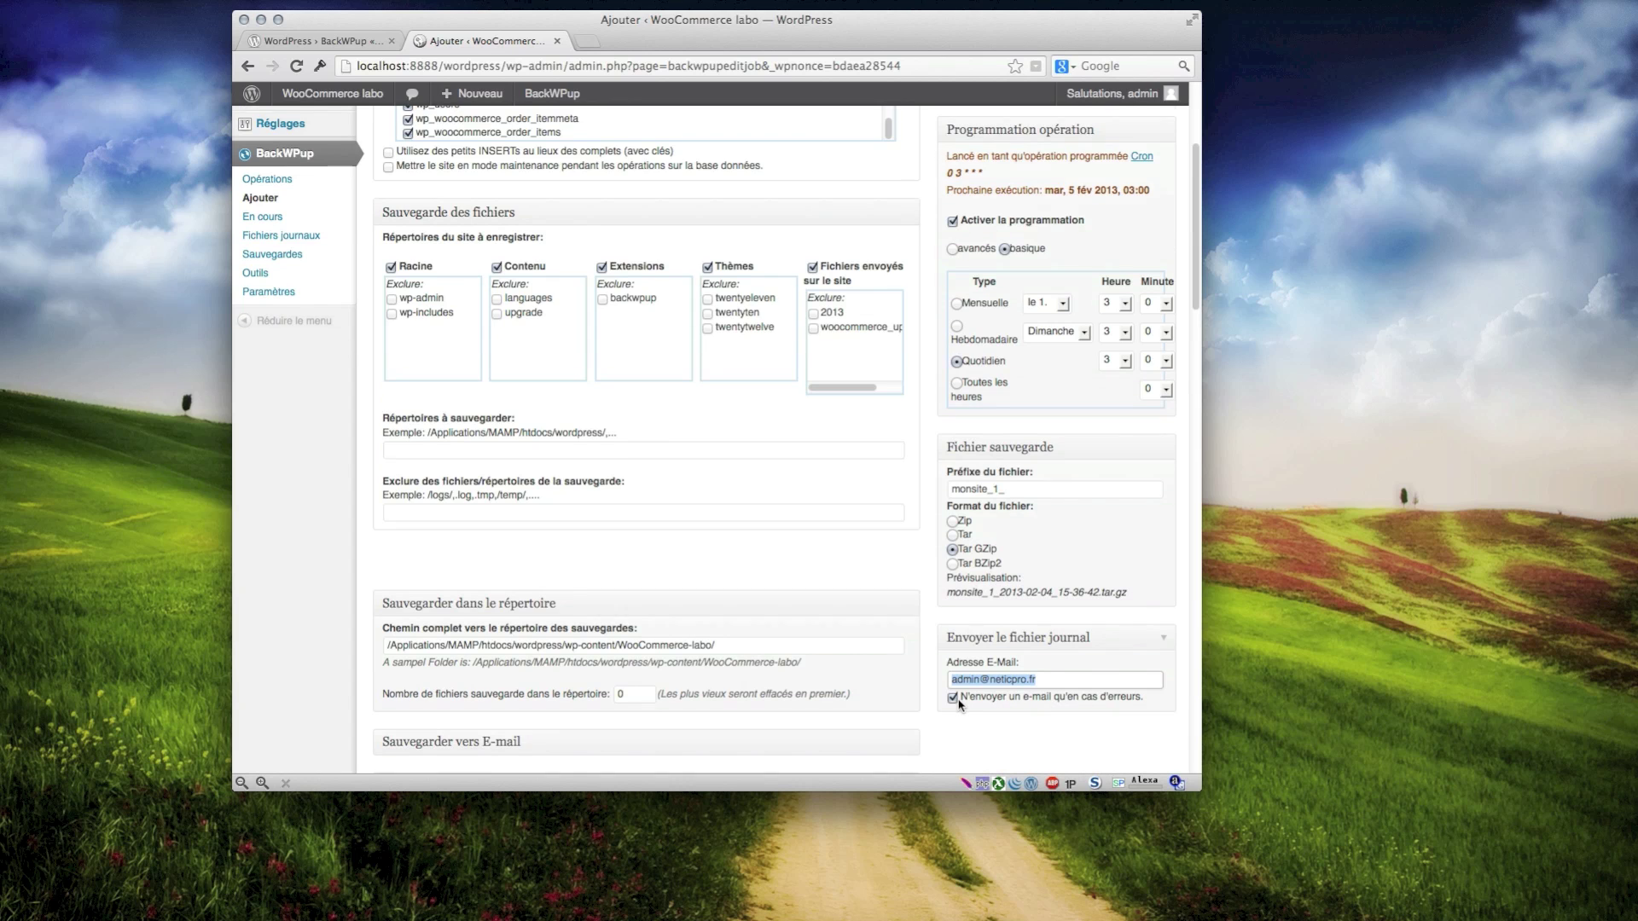
scroll(705, 669, "down", 5)
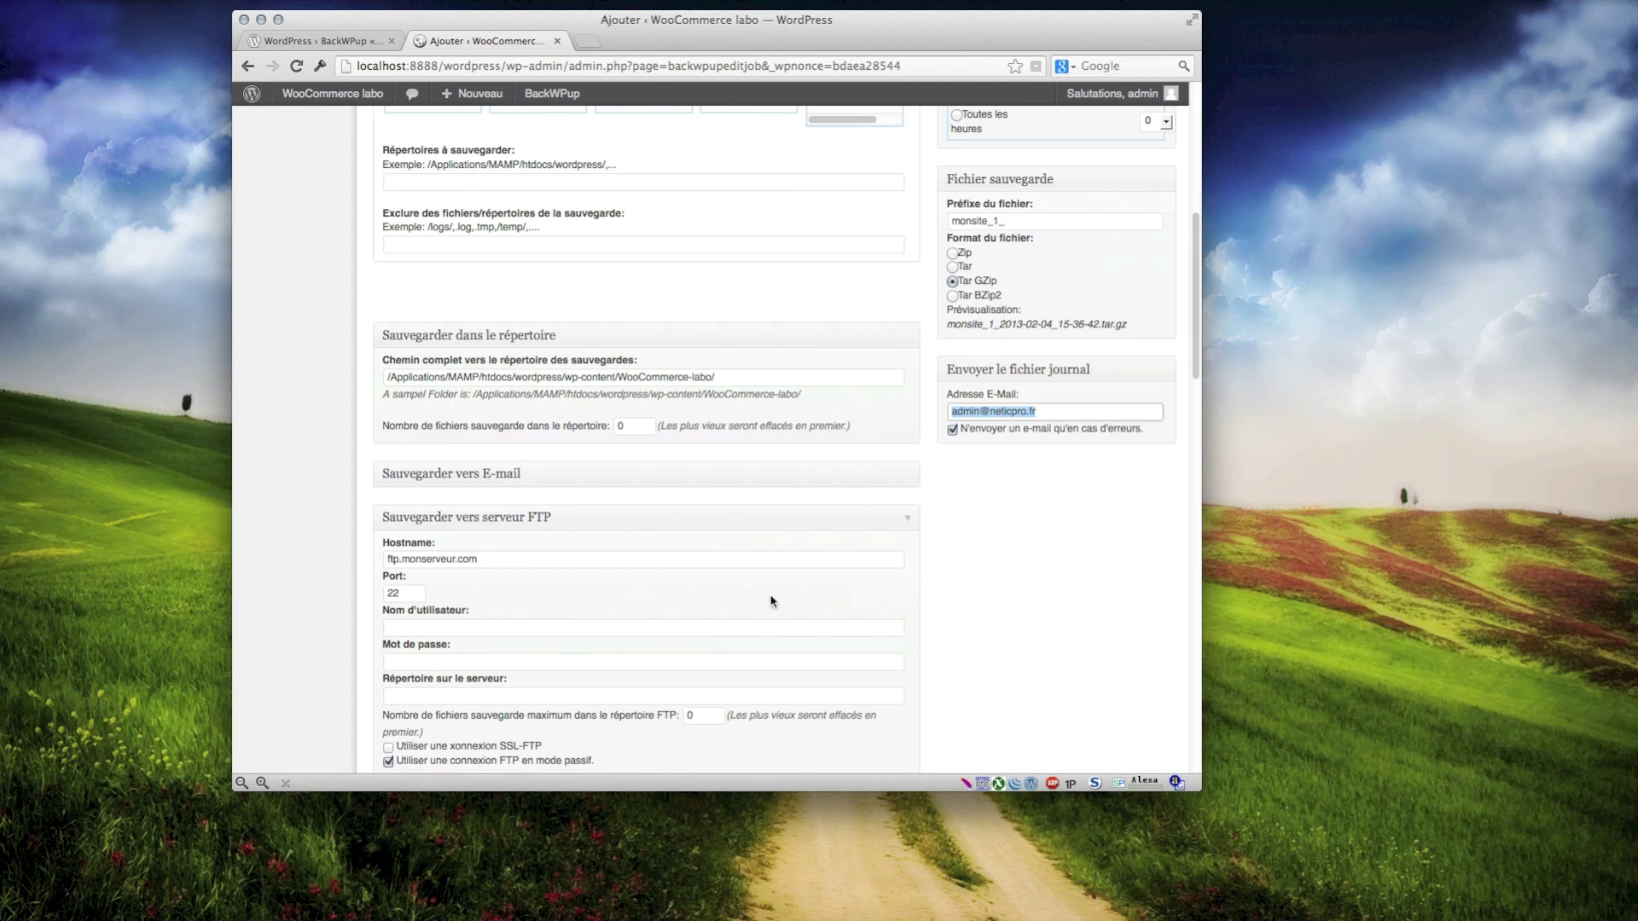
scroll(969, 555, "up", 8)
scroll(969, 550, "up", 2)
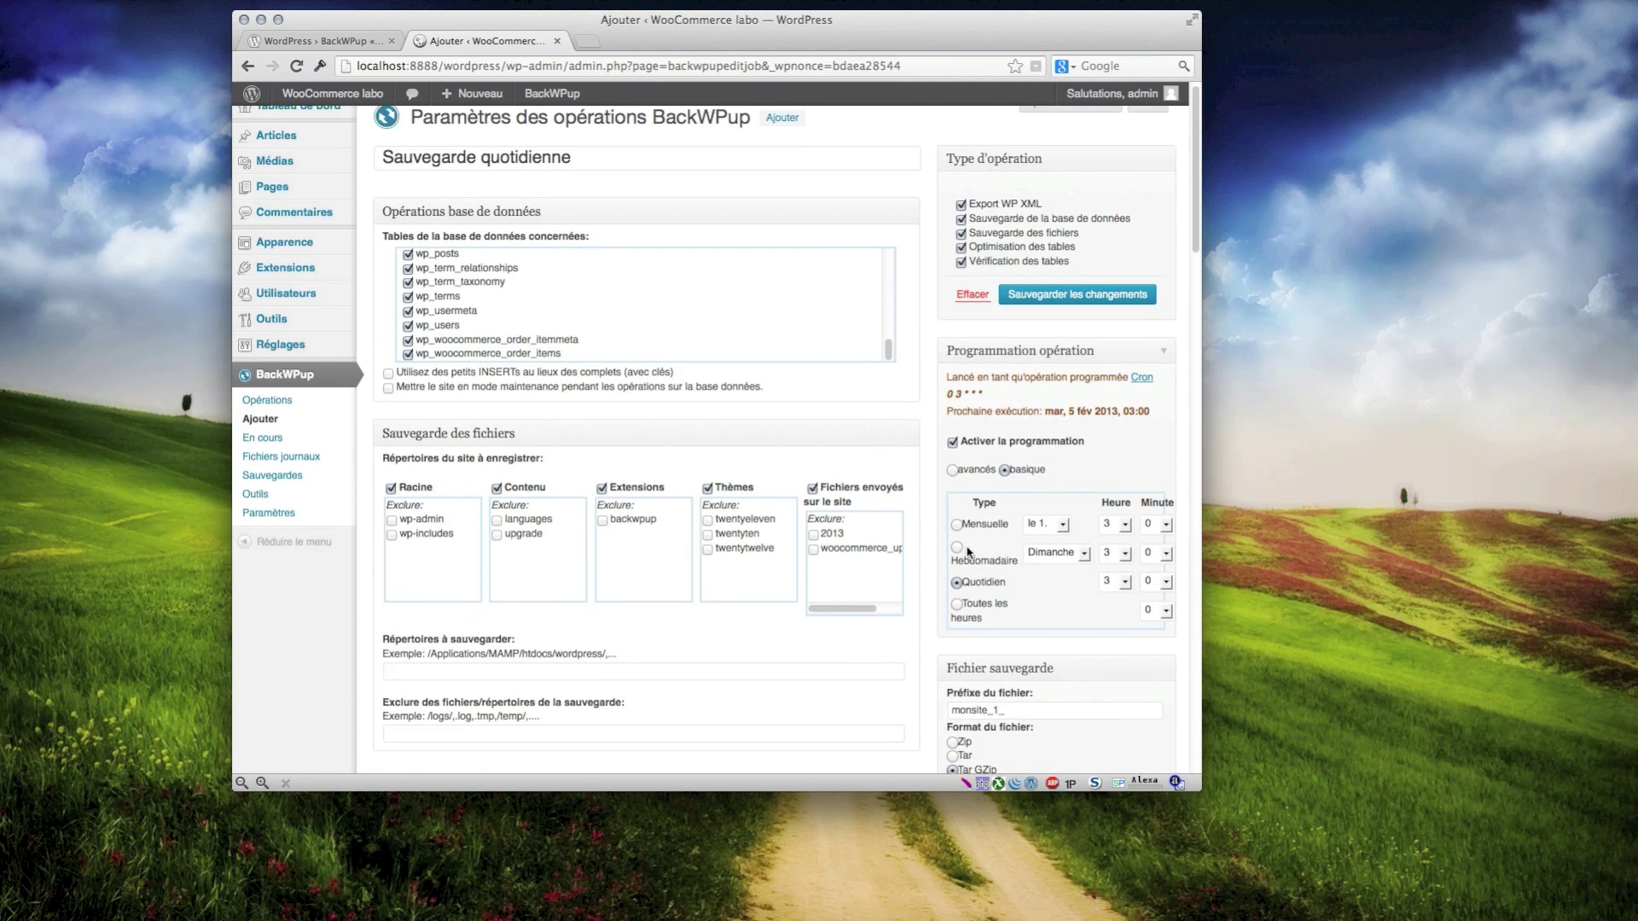
left_click(1117, 307)
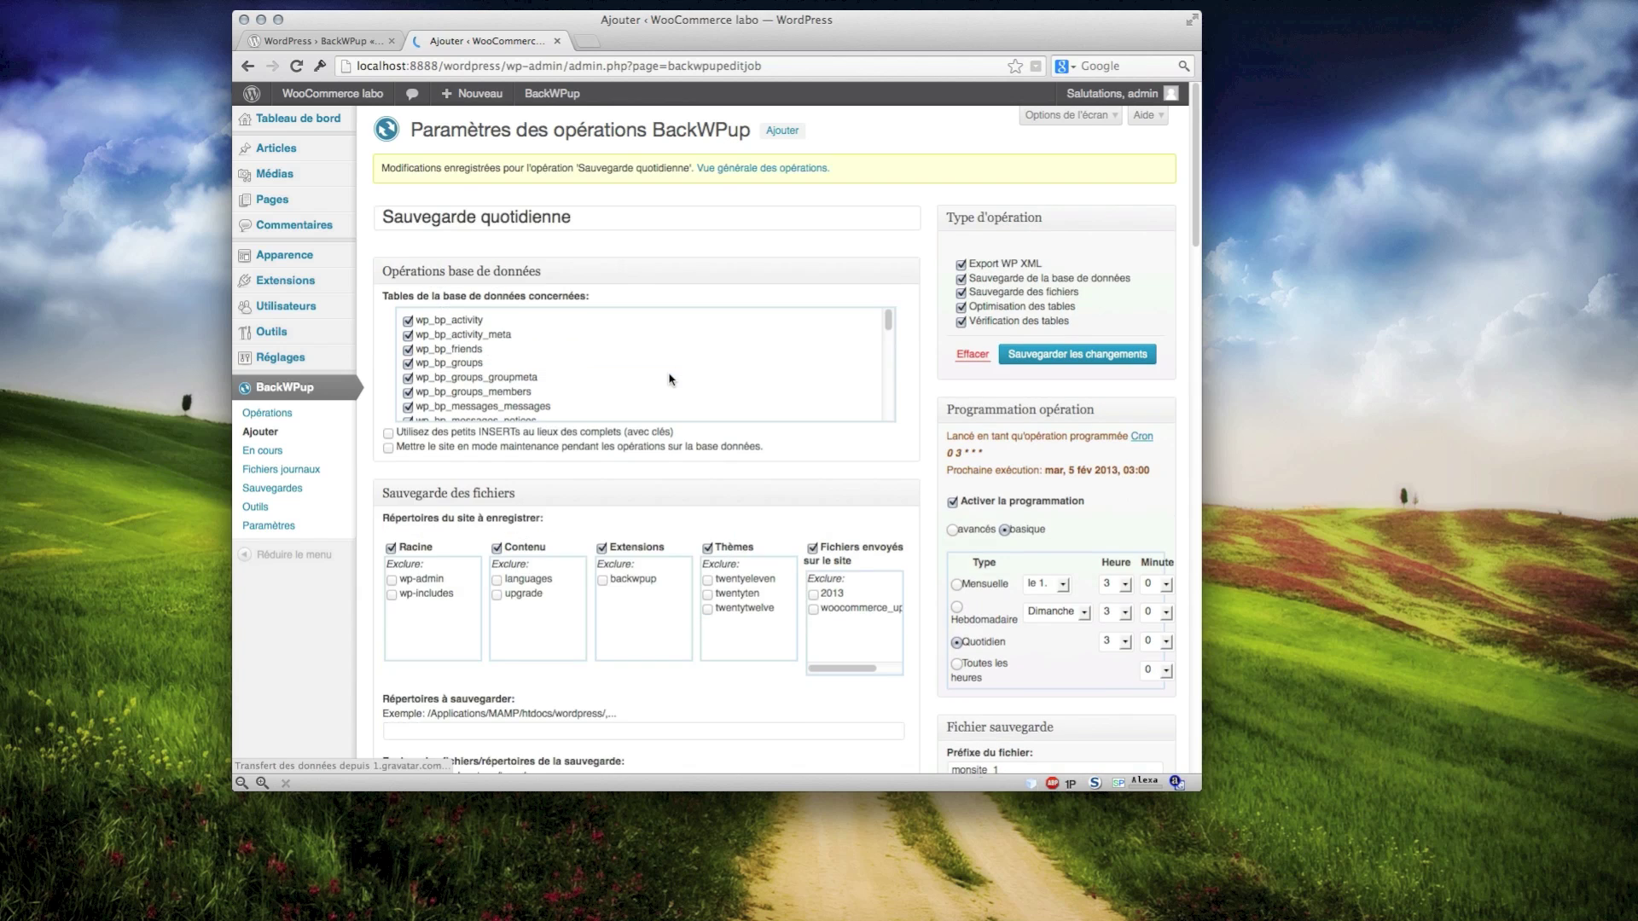
Run the Sauvegarde quotidienne operation immediately from the operations overview.
left_click(776, 169)
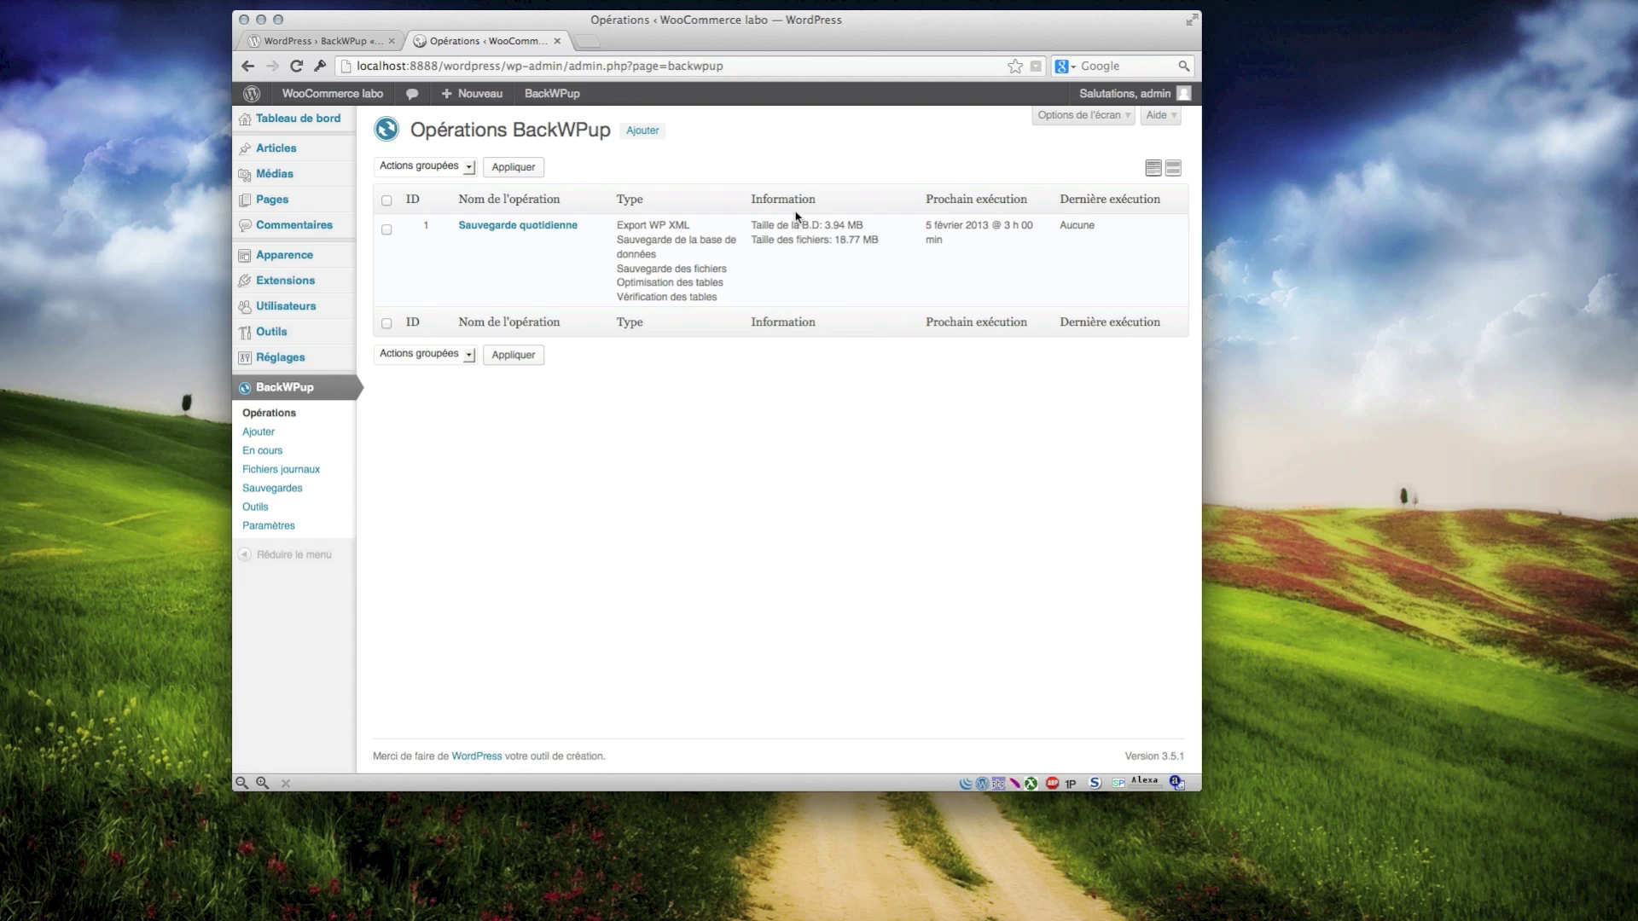
mouse_move(739, 228)
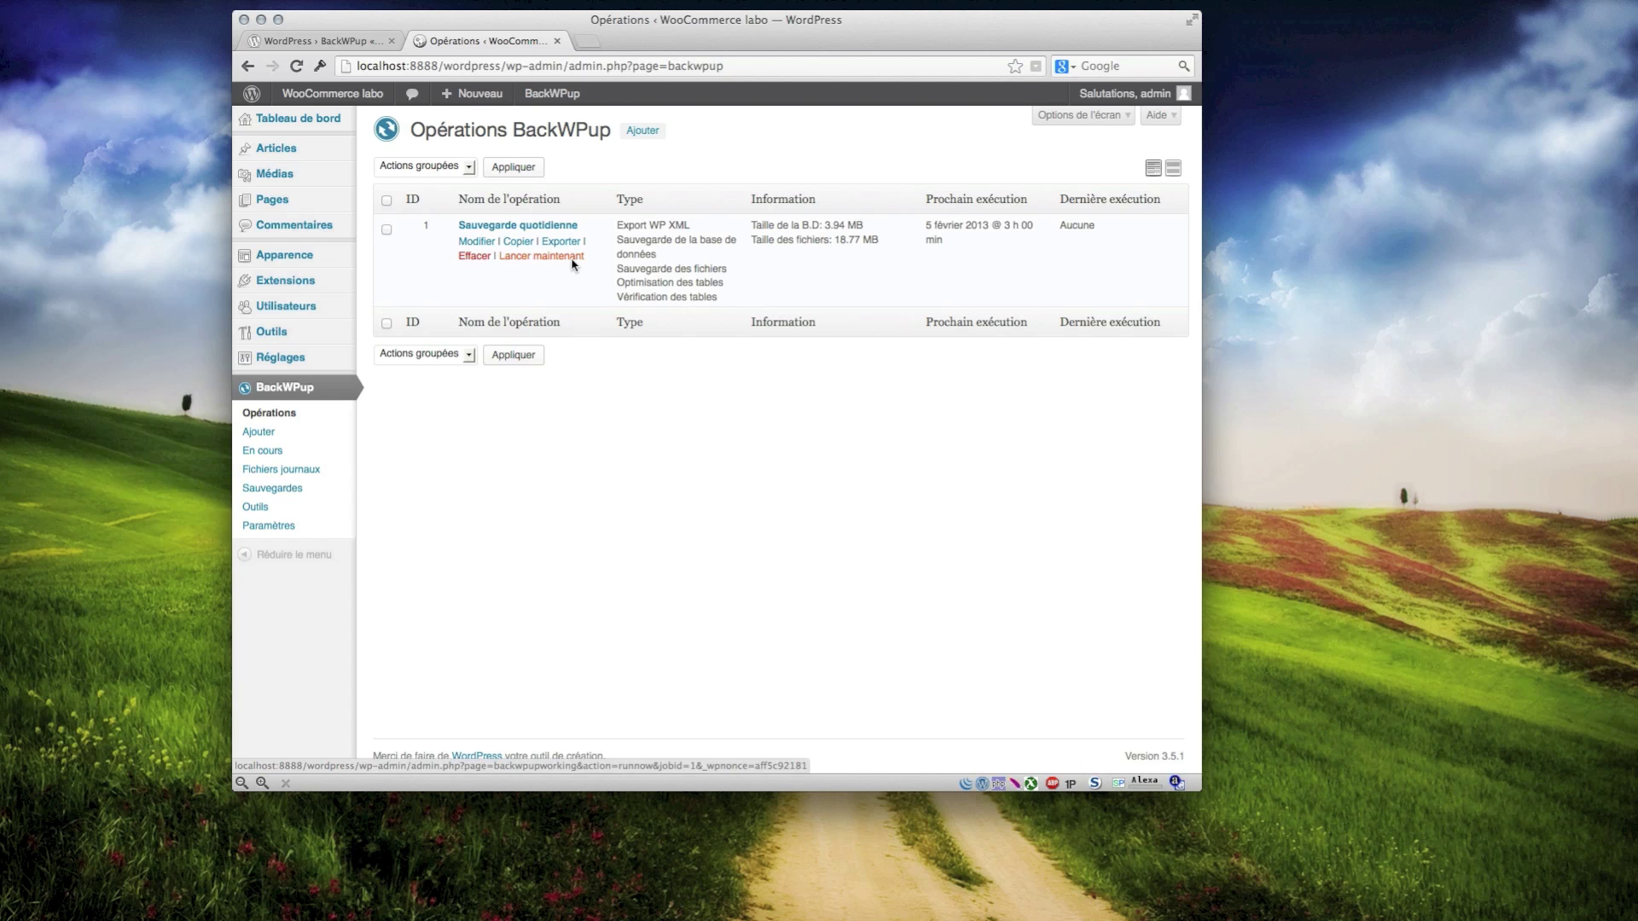
left_click(573, 262)
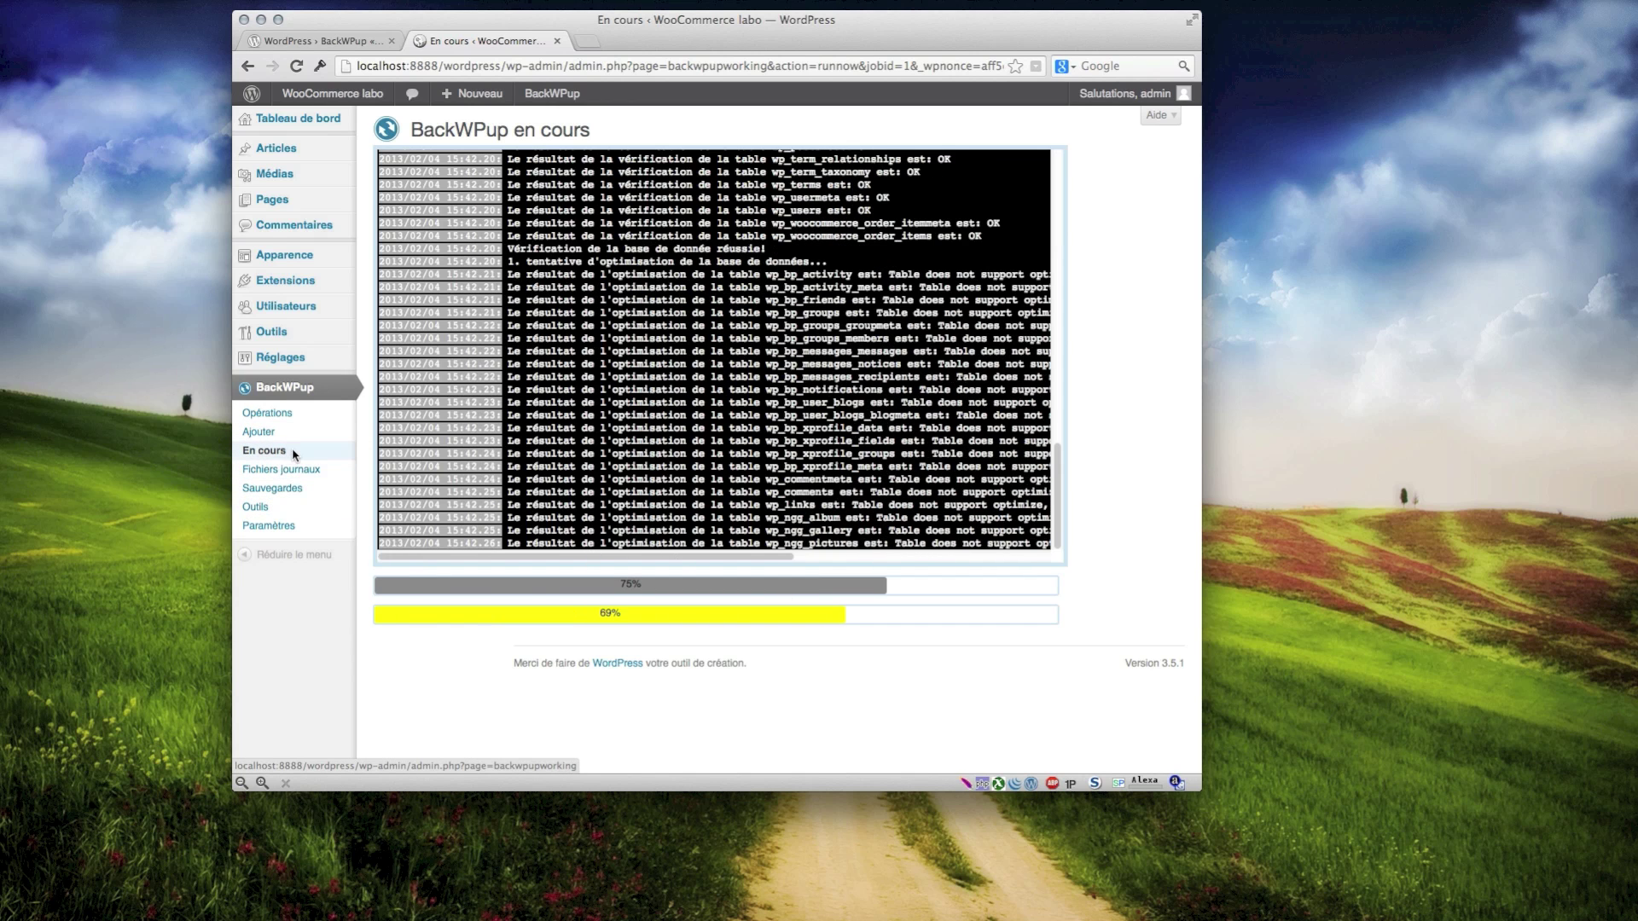
Review the BackWPup log files and the list of stored backups with their available actions.
left_click(281, 472)
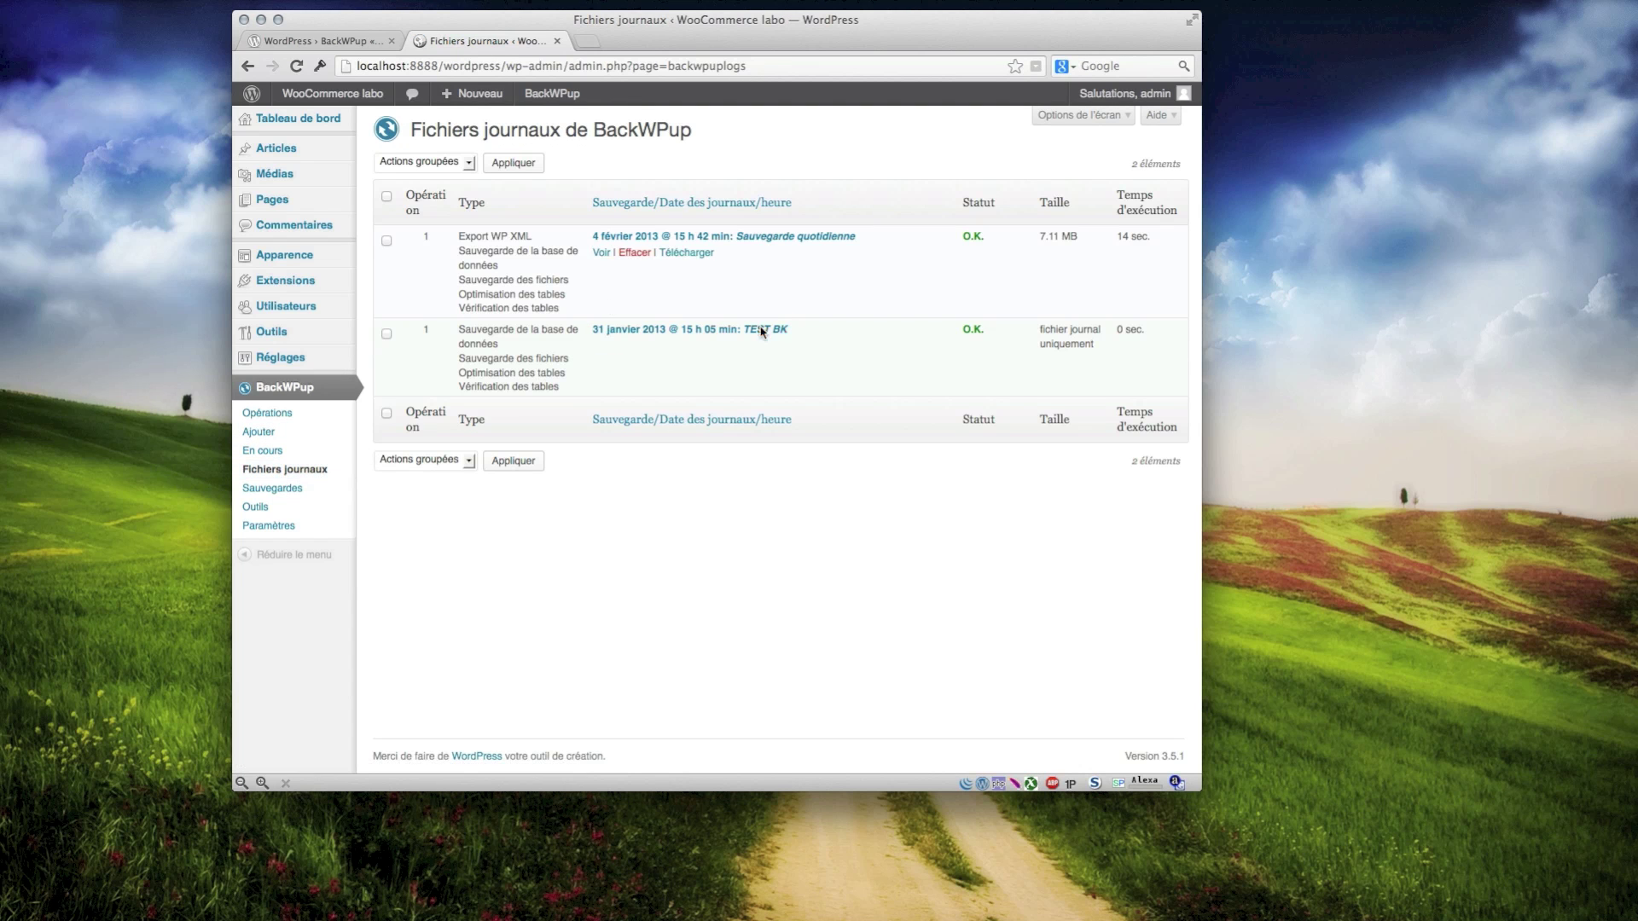
mouse_move(670, 296)
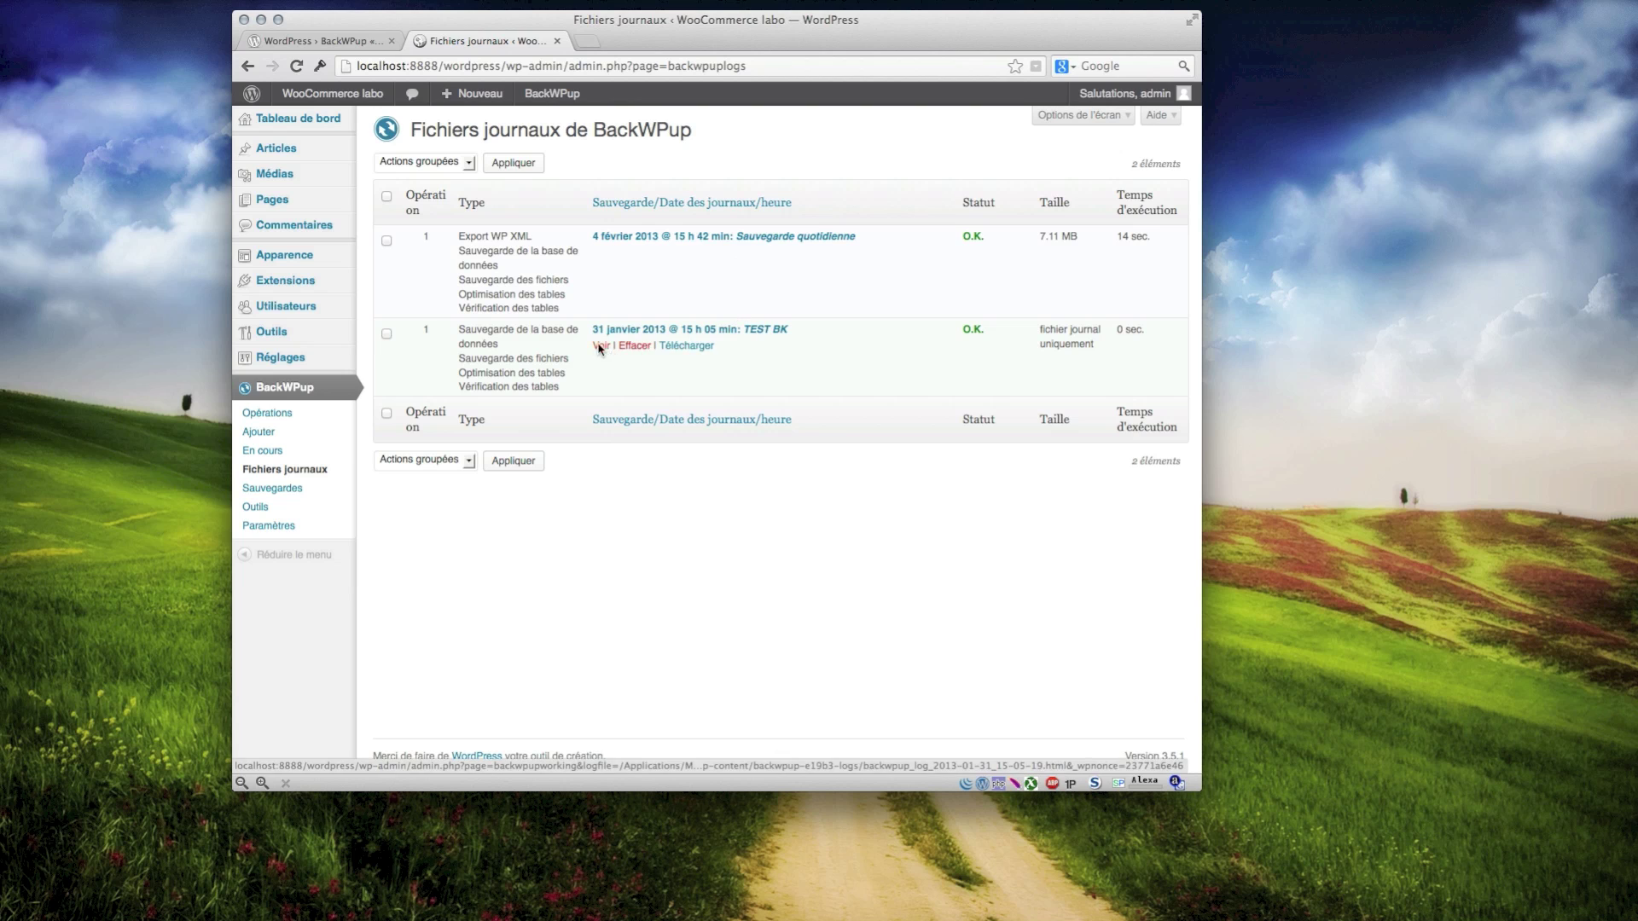
left_click(290, 488)
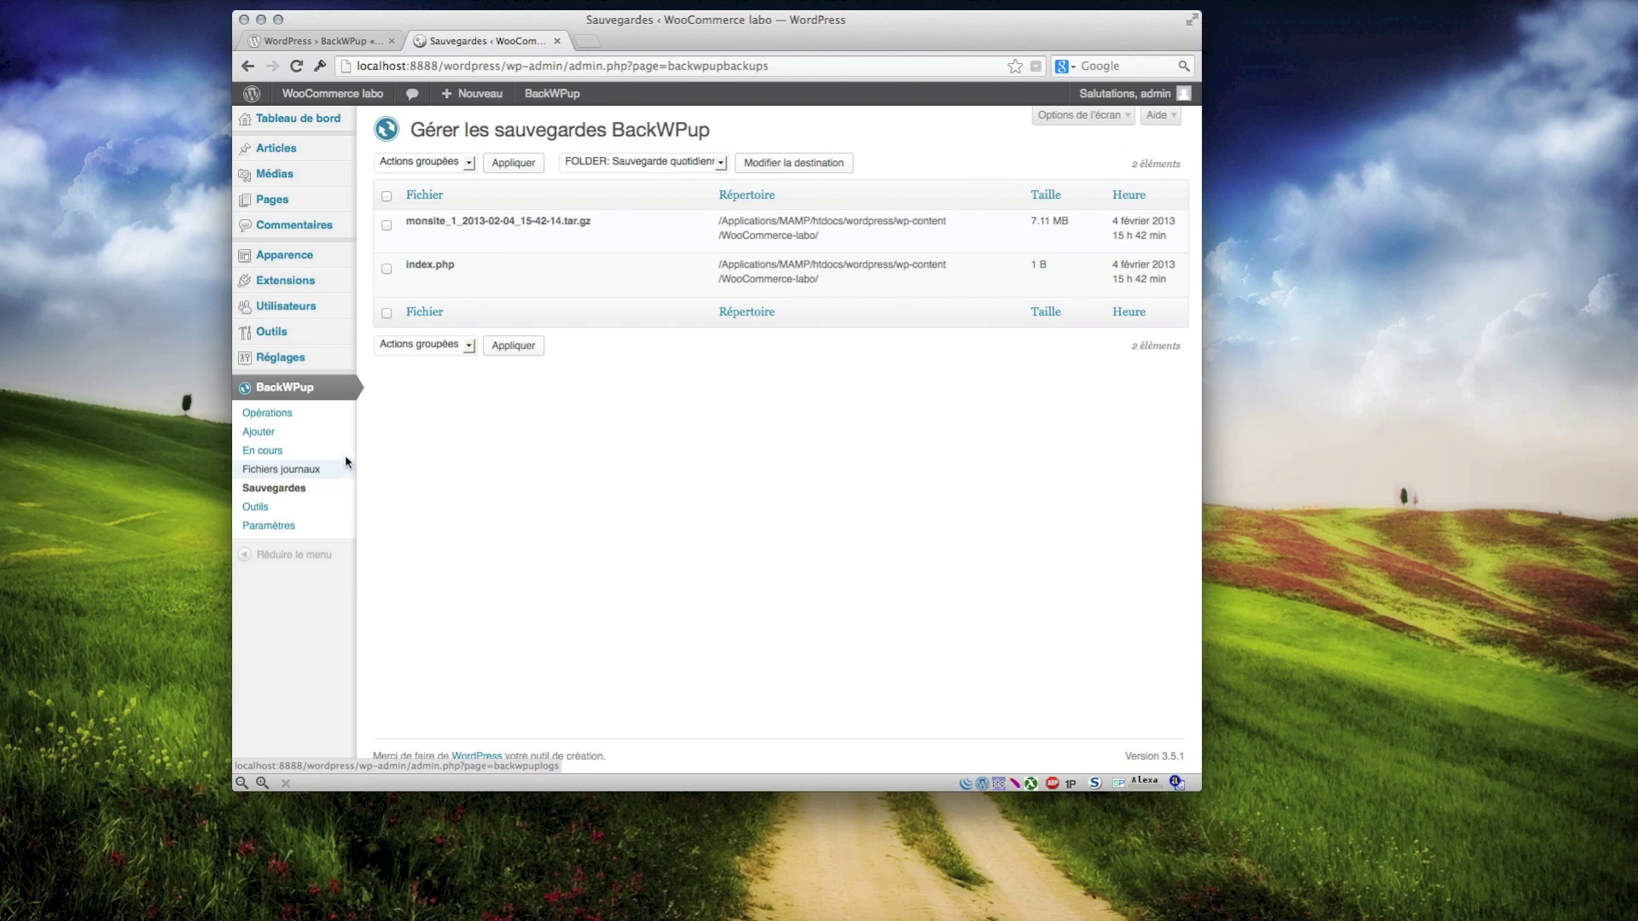
mouse_move(489, 255)
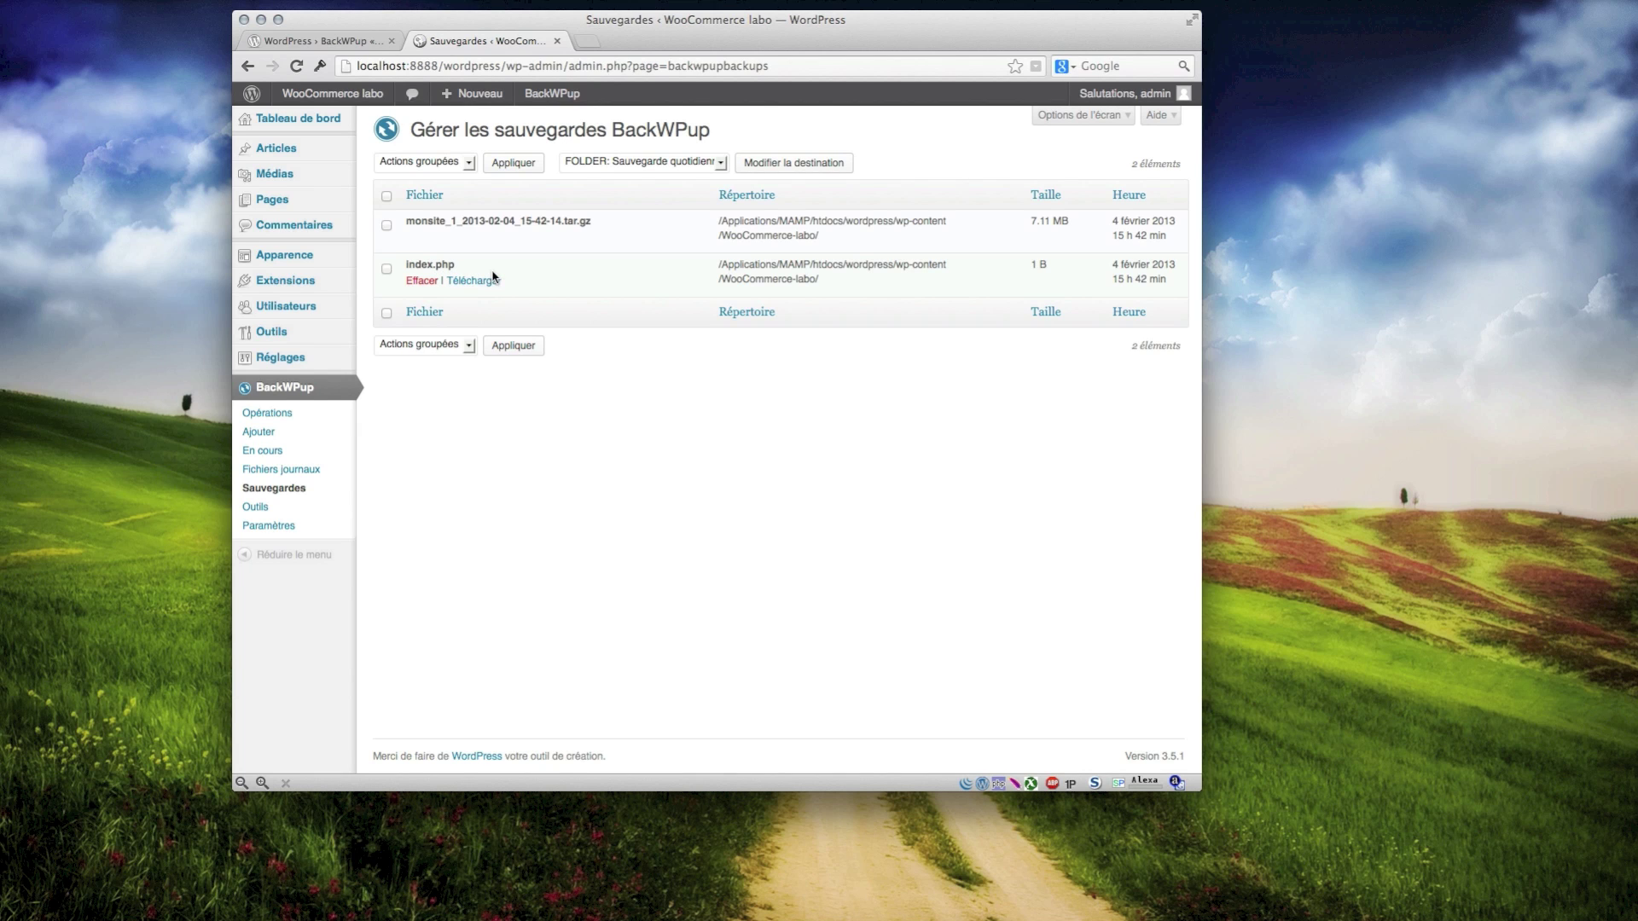
Review the database restore and settings import tools, and locate the operation's export option in a separate tab.
left_click(304, 506)
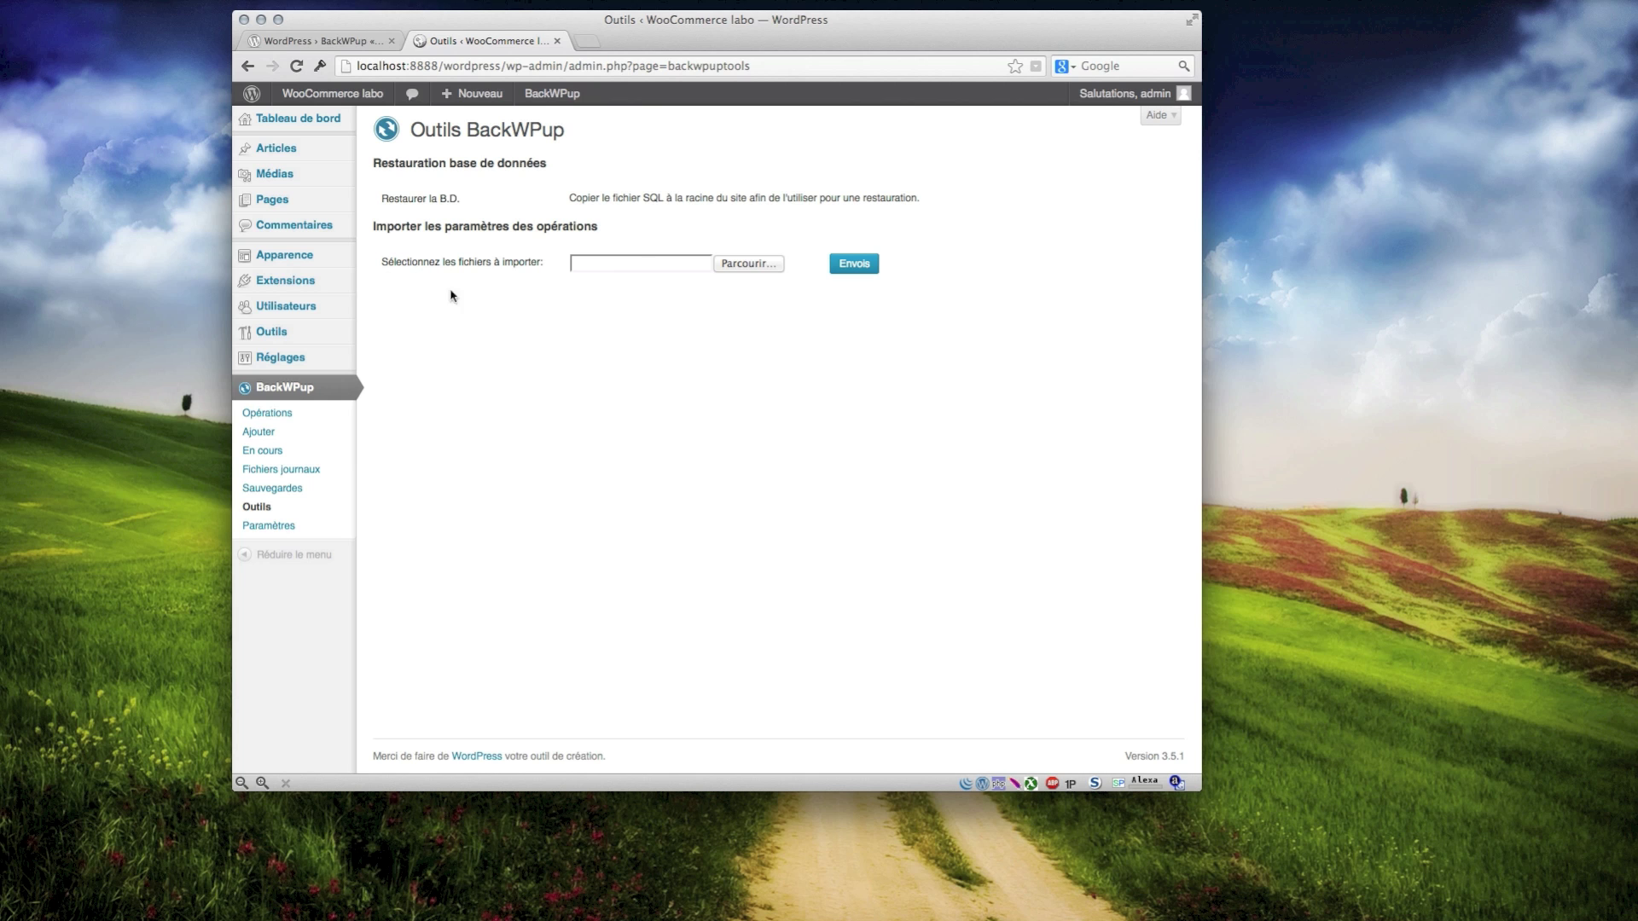
left_click(293, 412, "super")
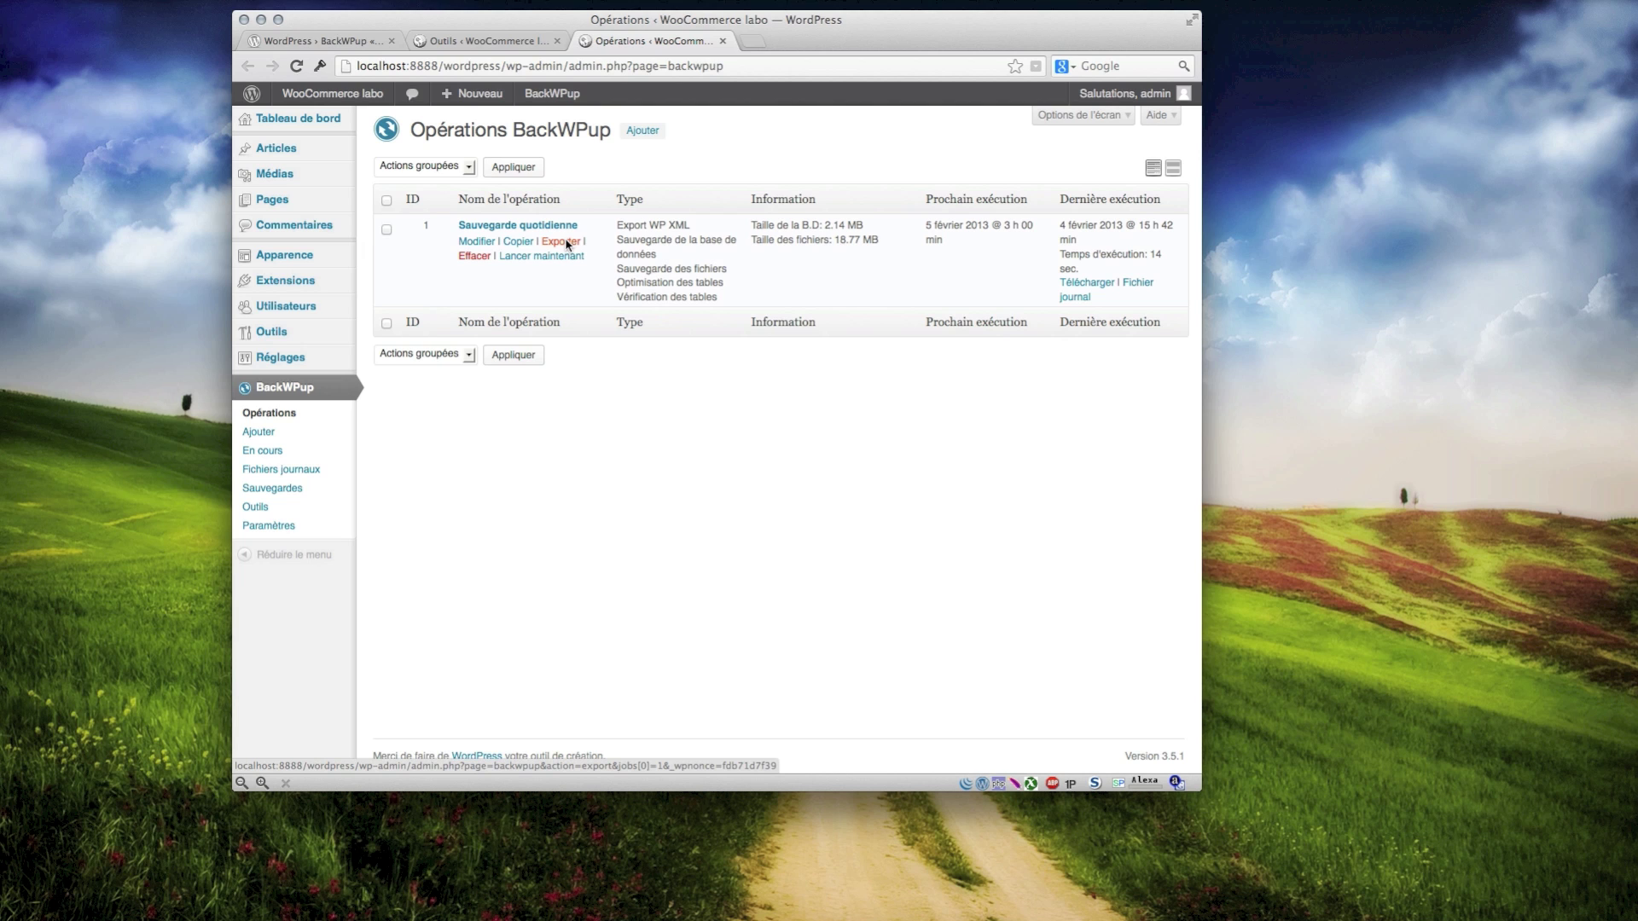
left_click(506, 43)
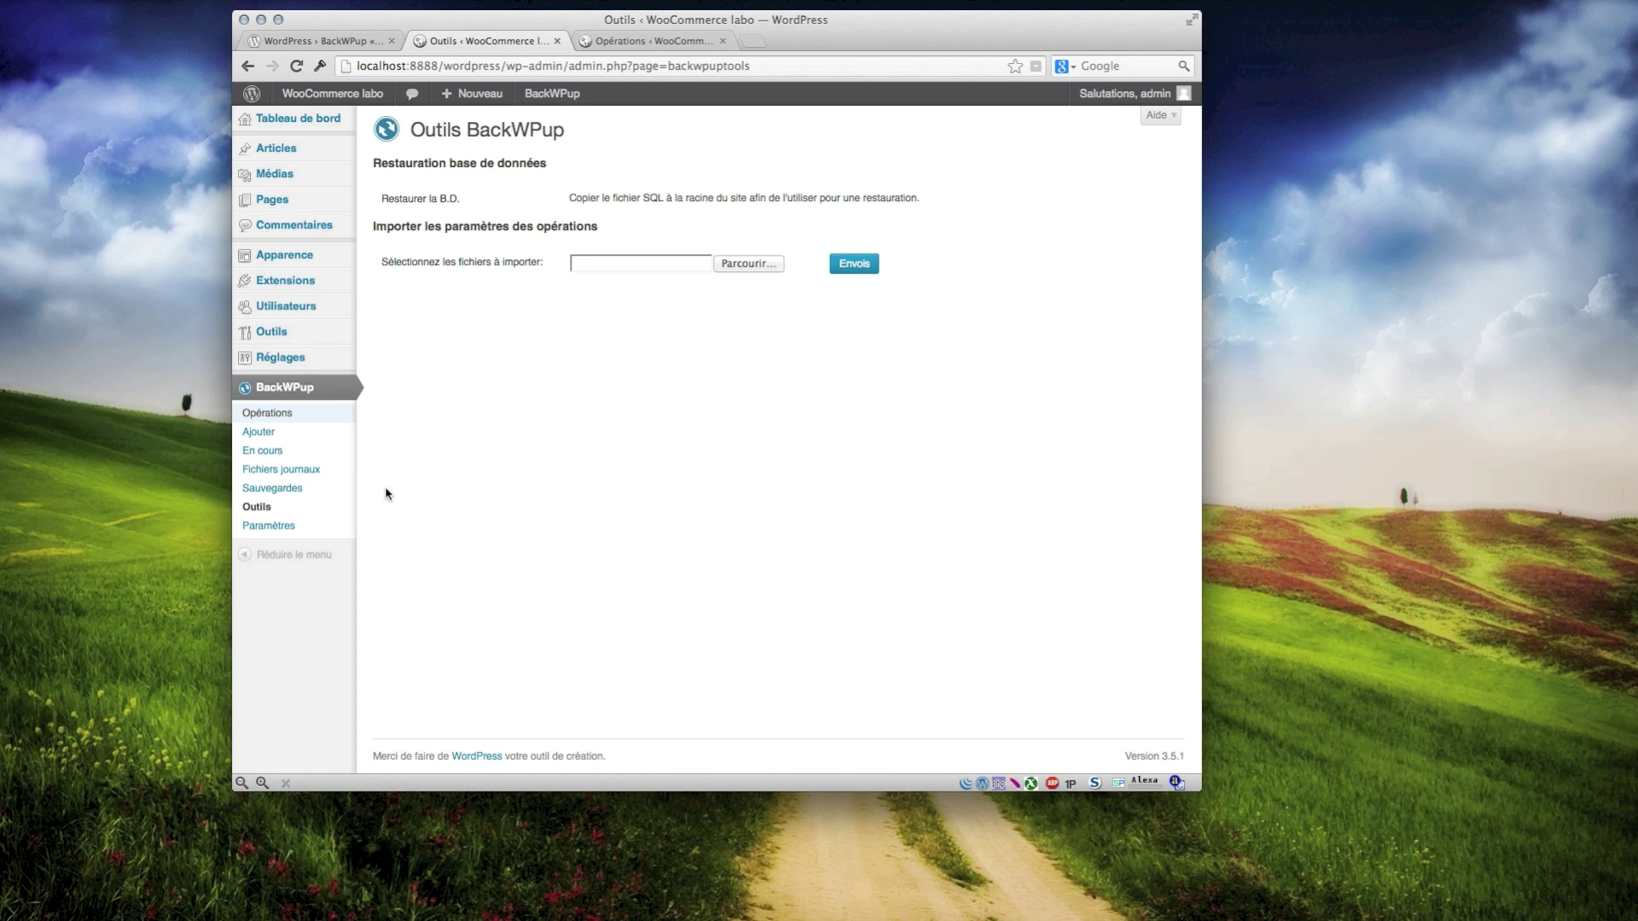
mouse_move(505, 96)
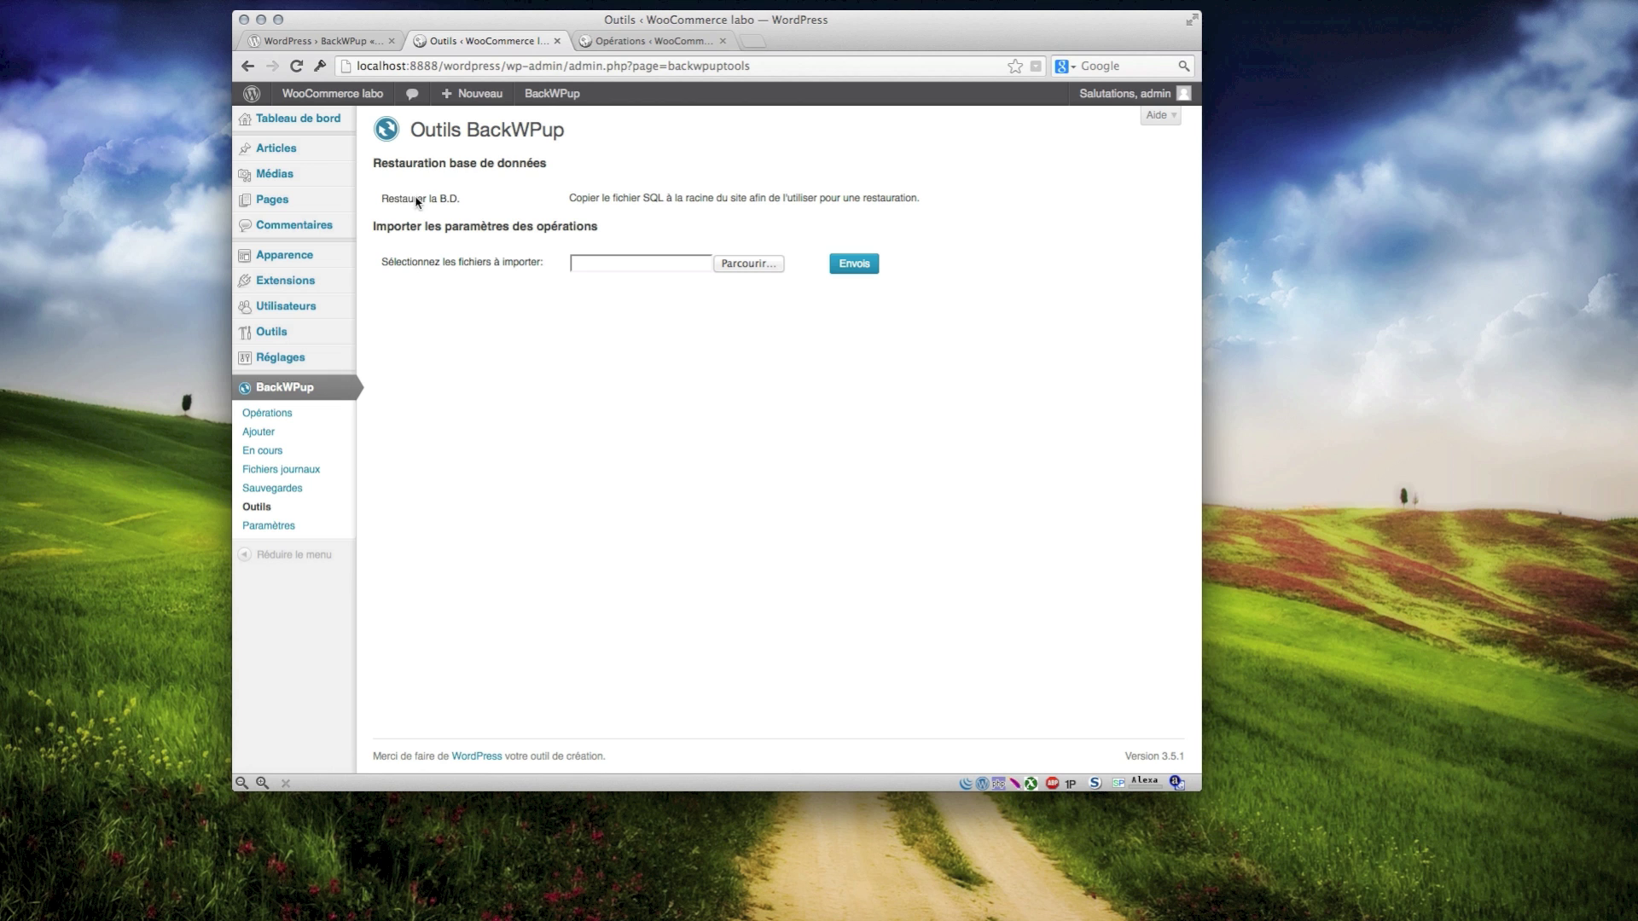
Review the BackWPup settings for mail sending, log files, operations, the admin bar and basic HTTP authentication.
left_click(299, 526)
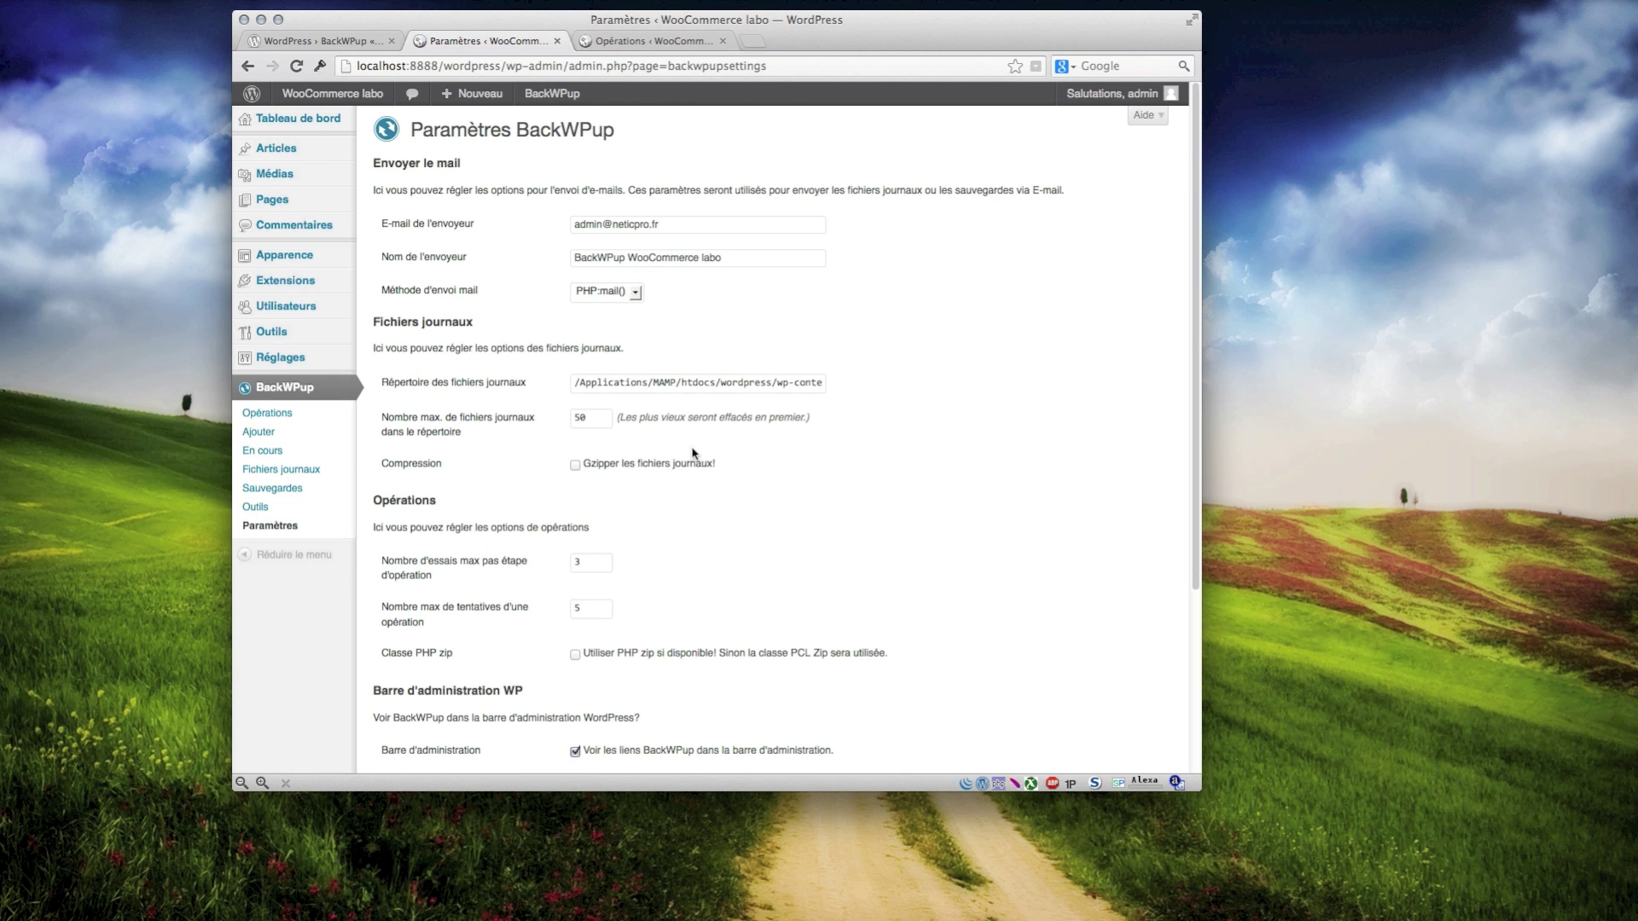
scroll(607, 521, "down", 3)
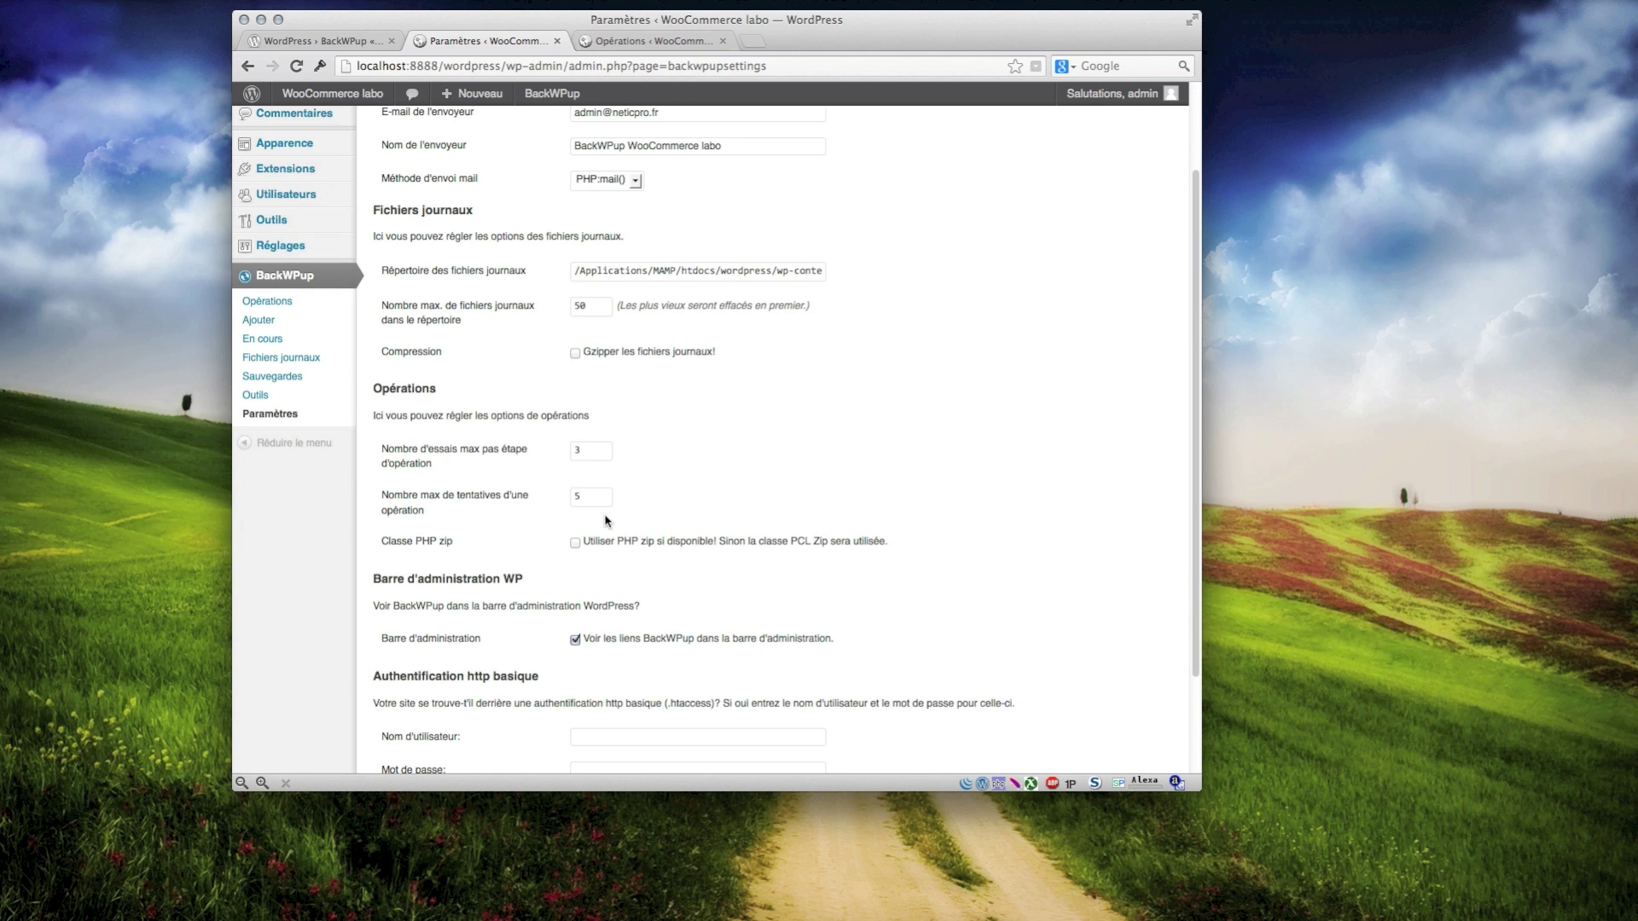
scroll(663, 423, "down", 3)
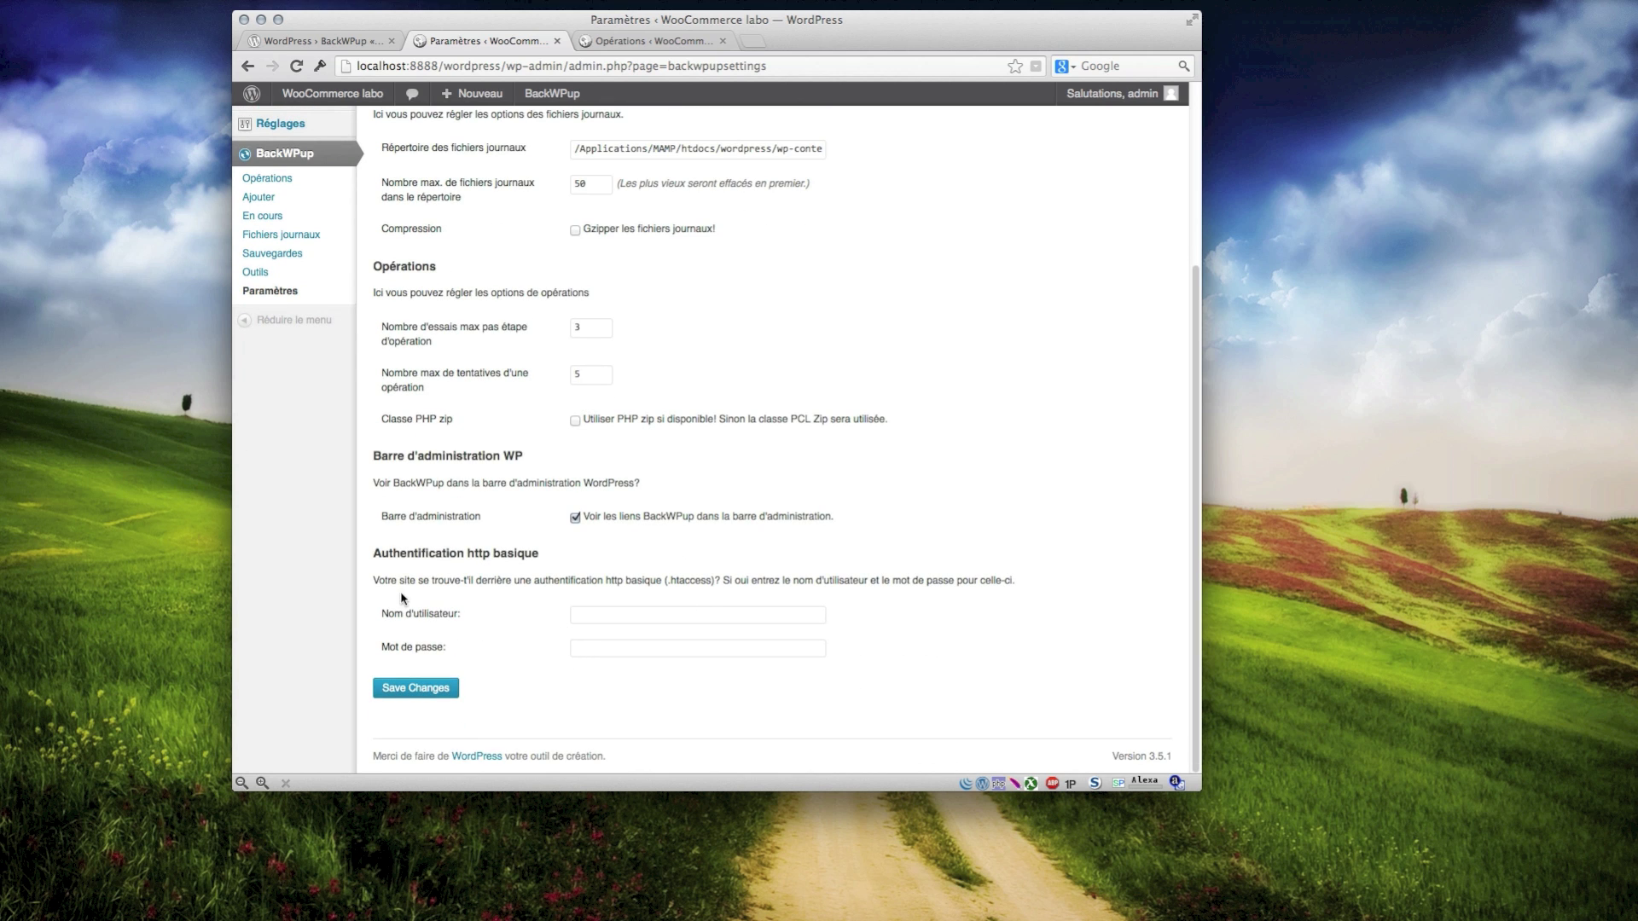
left_click_drag(401, 554, 579, 573)
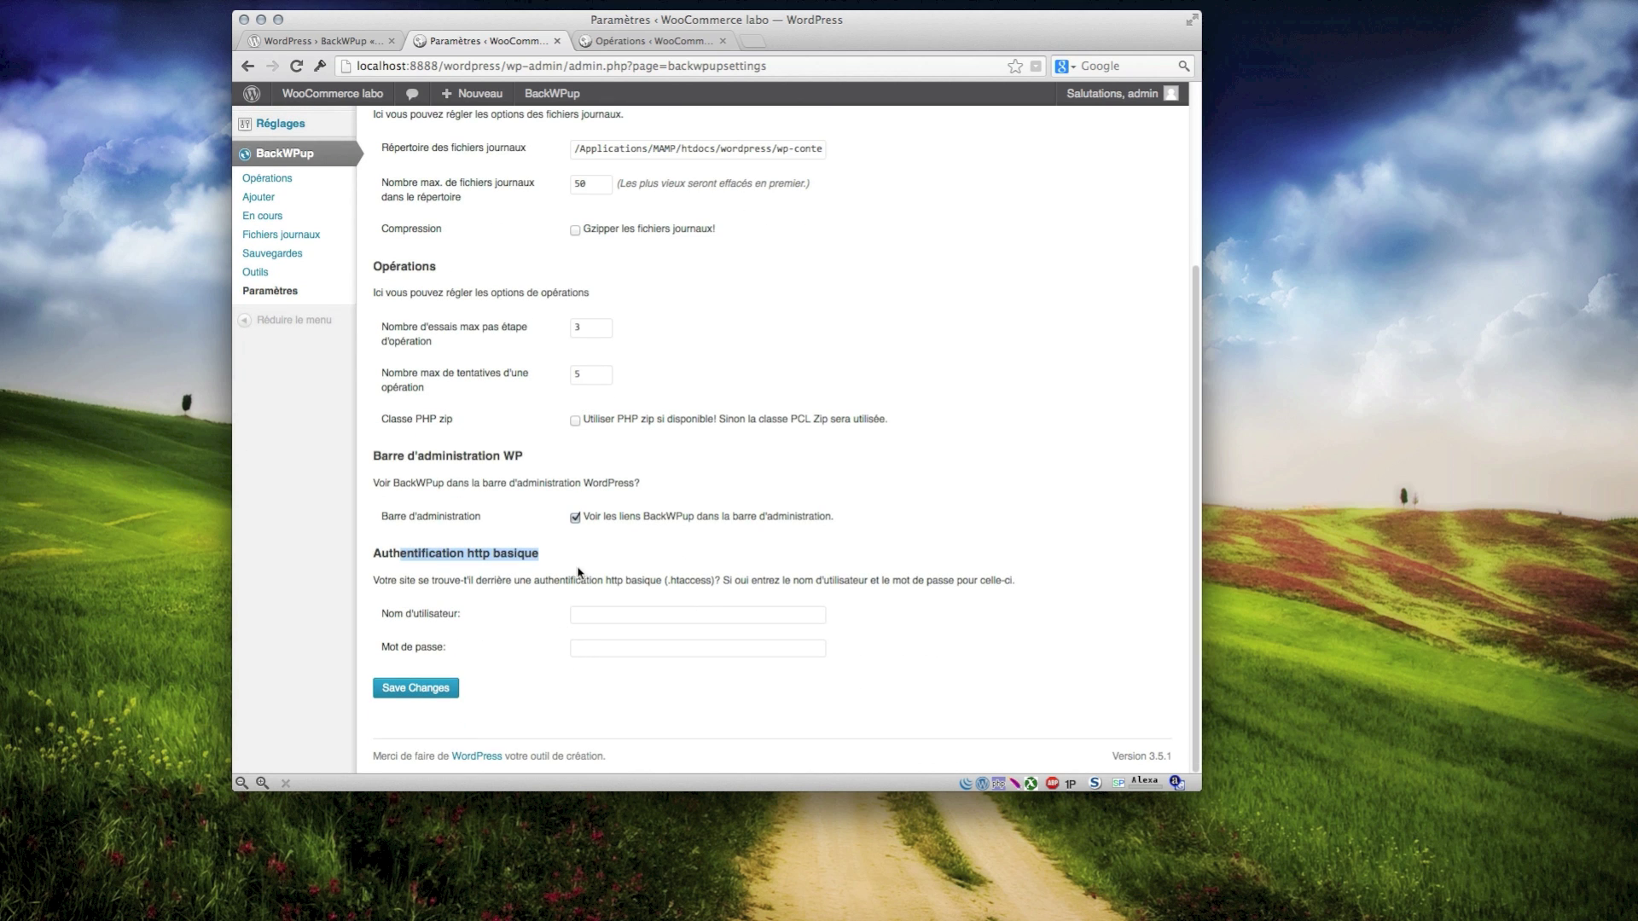
left_click(634, 624)
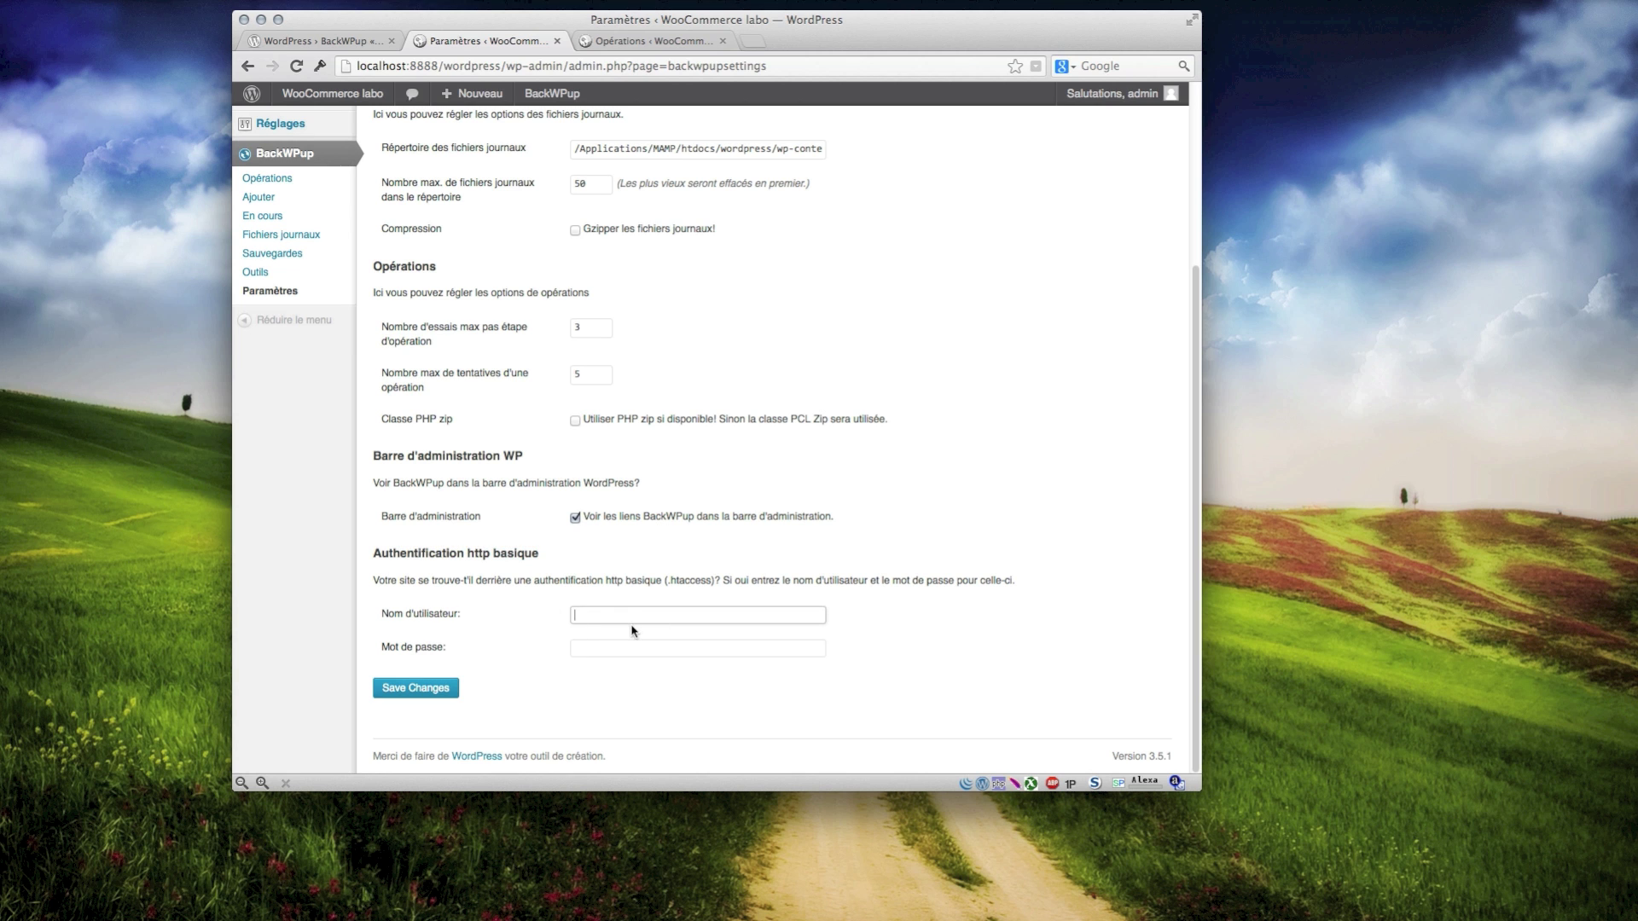
scroll(630, 631, "up", 5)
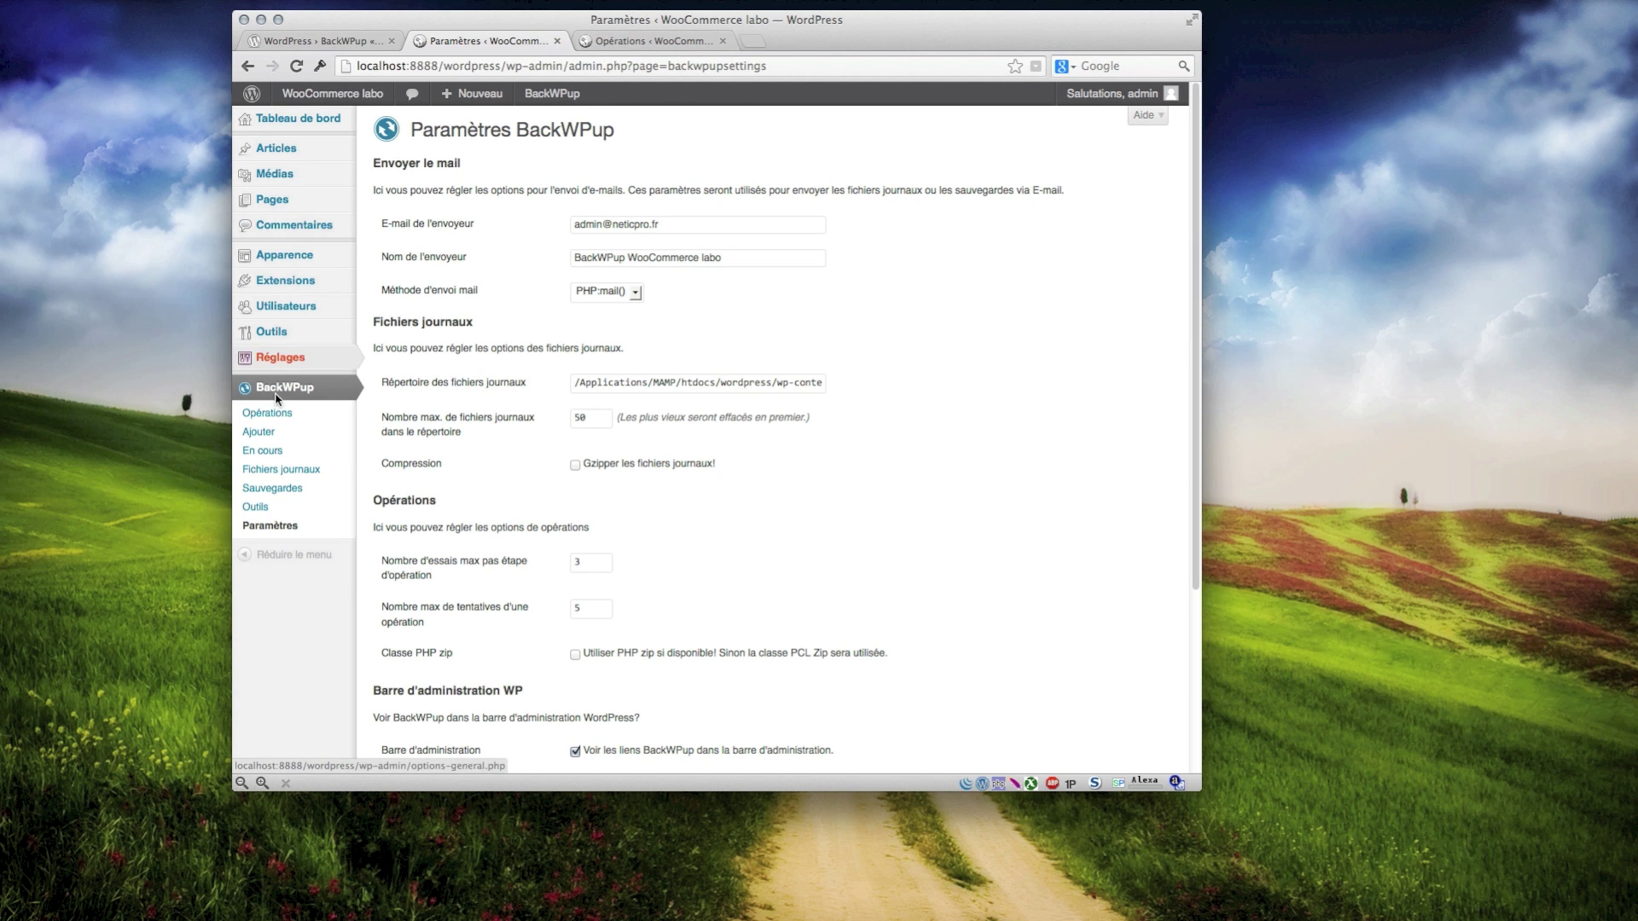
Return to the BackWPup operations overview to recheck the daily backup, and reveal the desktop.
left_click(300, 415)
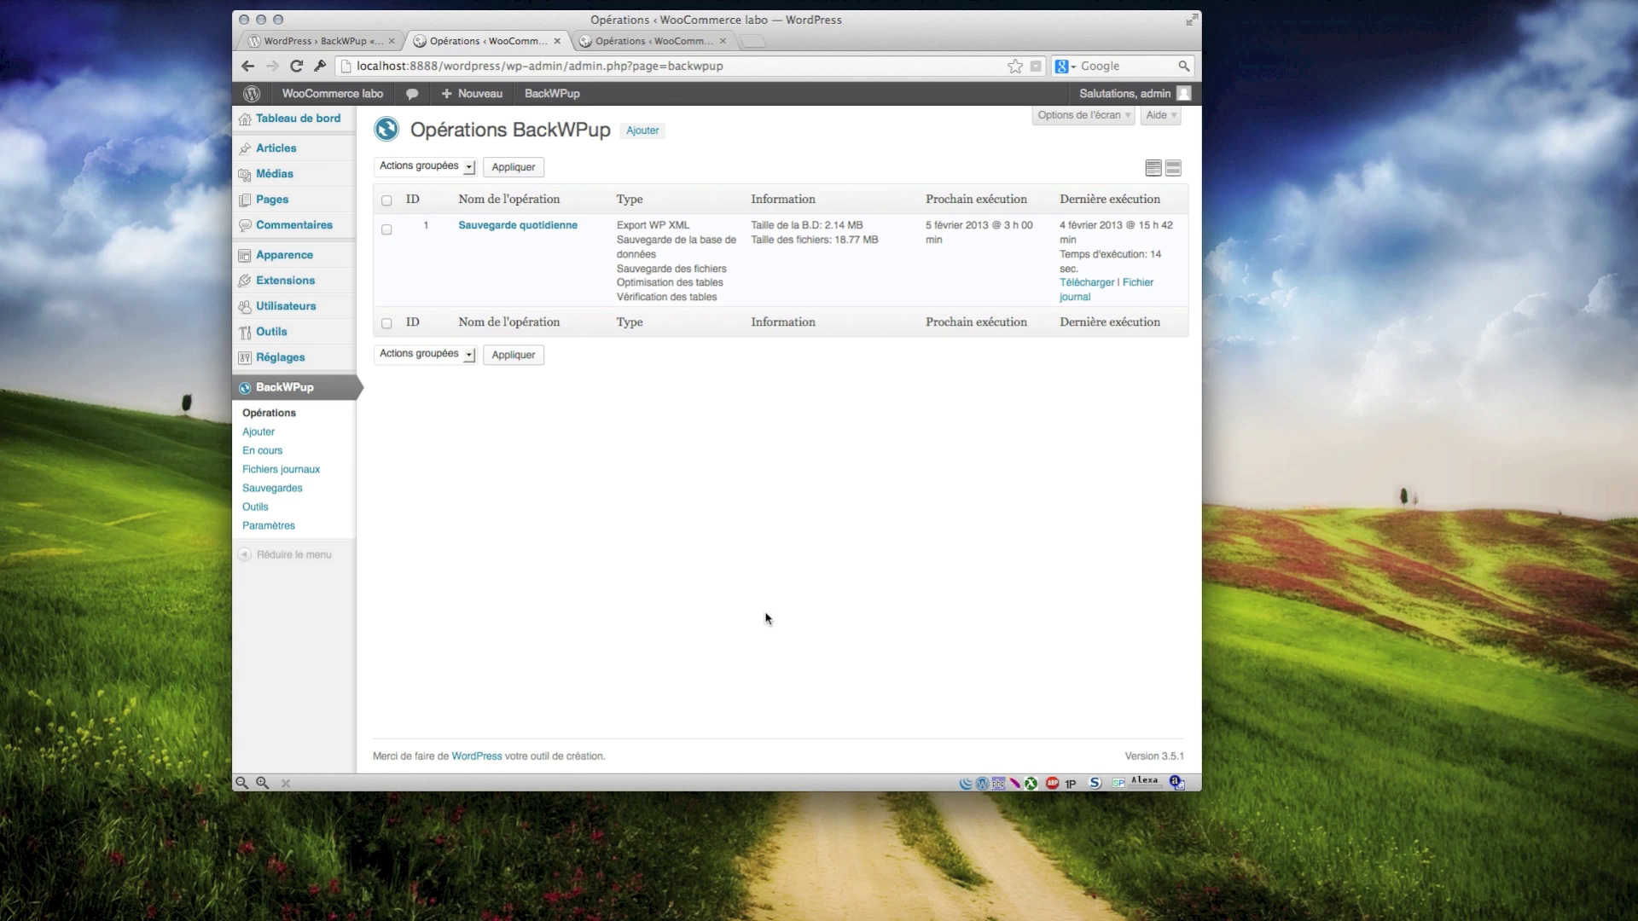
mouse_move(632, 288)
mouse_move(1633, 917)
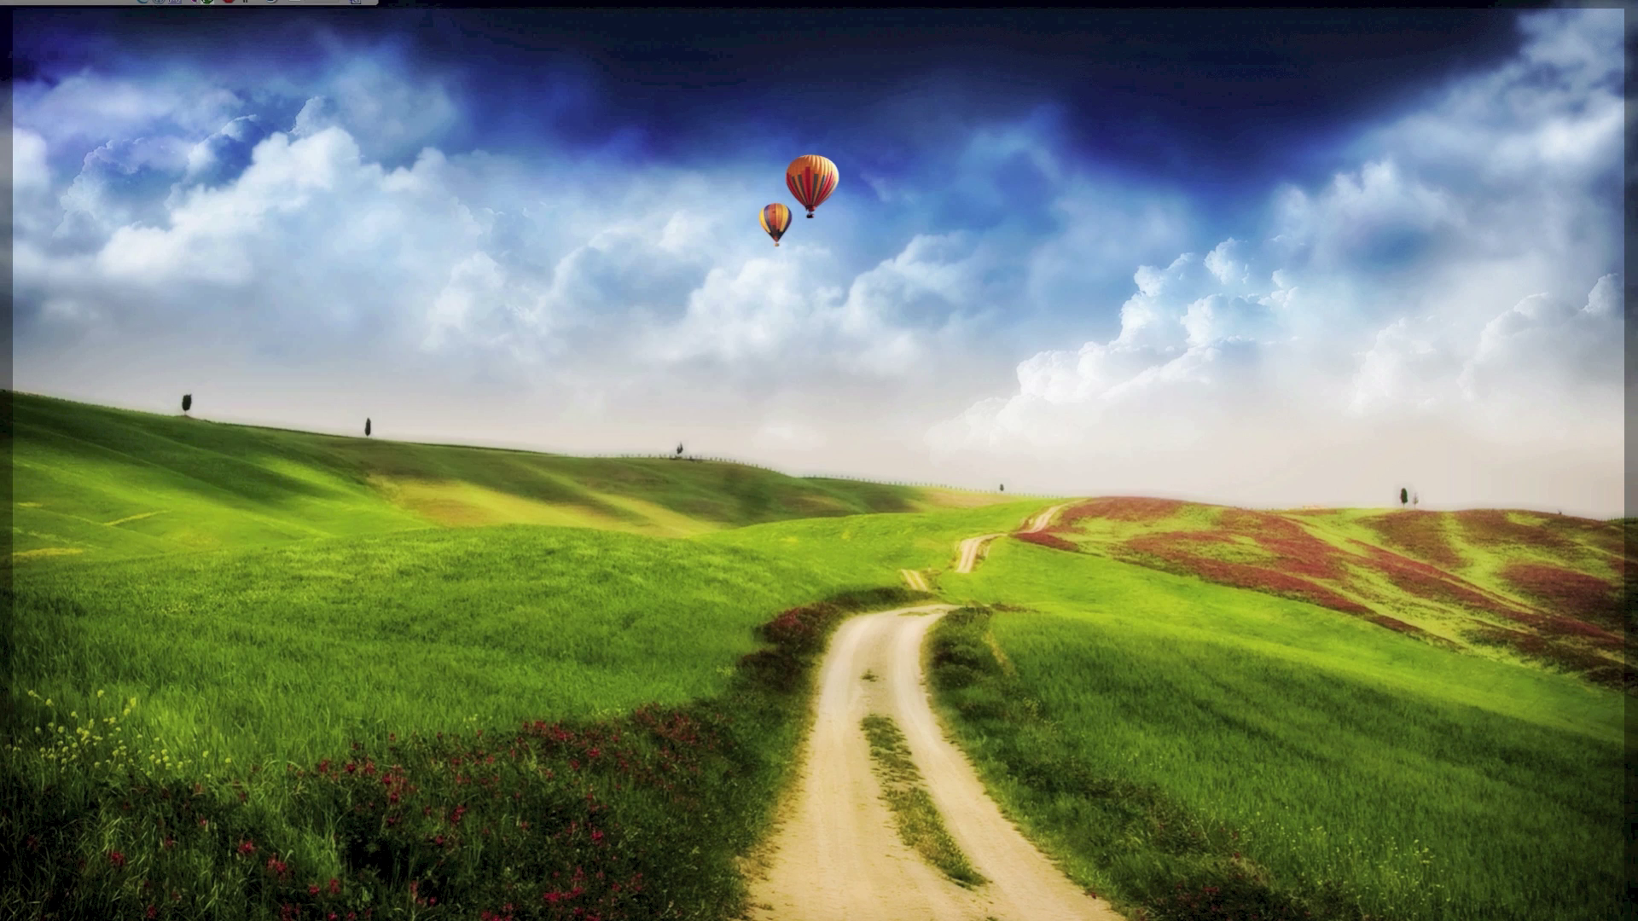